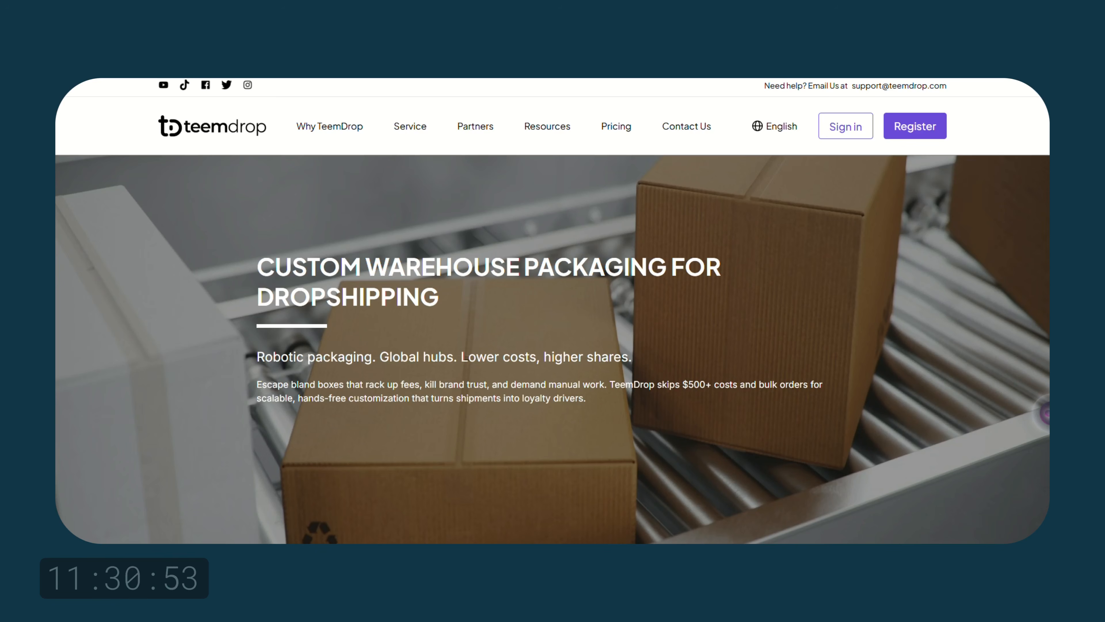
Step: Read through the custom warehouse packaging page down to the 3-Step Brand Activation section
{"action": "scroll", "coordinate": [553, 349], "scroll_direction": "down", "scroll_amount": 3}
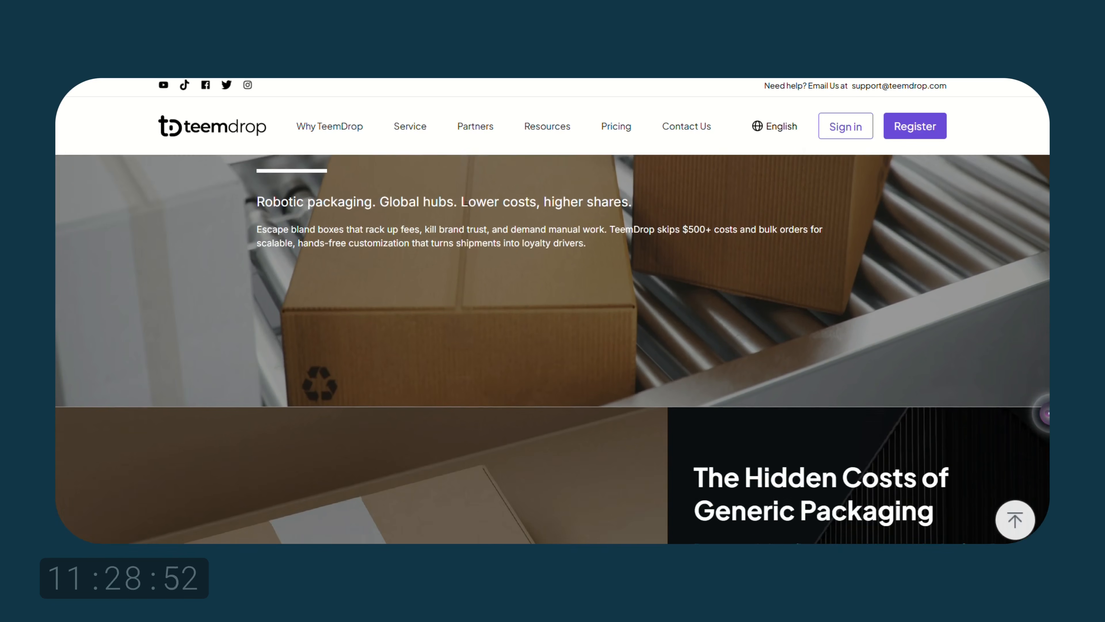
{"action": "scroll", "coordinate": [553, 349], "scroll_direction": "down", "scroll_amount": 6}
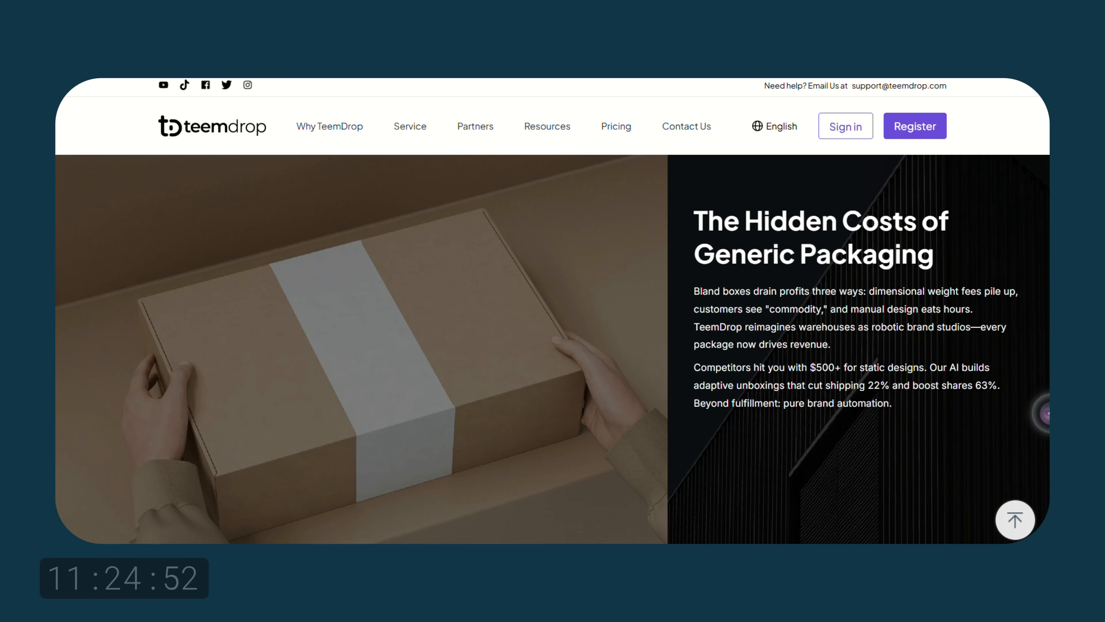
{"action": "scroll", "coordinate": [552, 349], "scroll_direction": "down", "scroll_amount": 5}
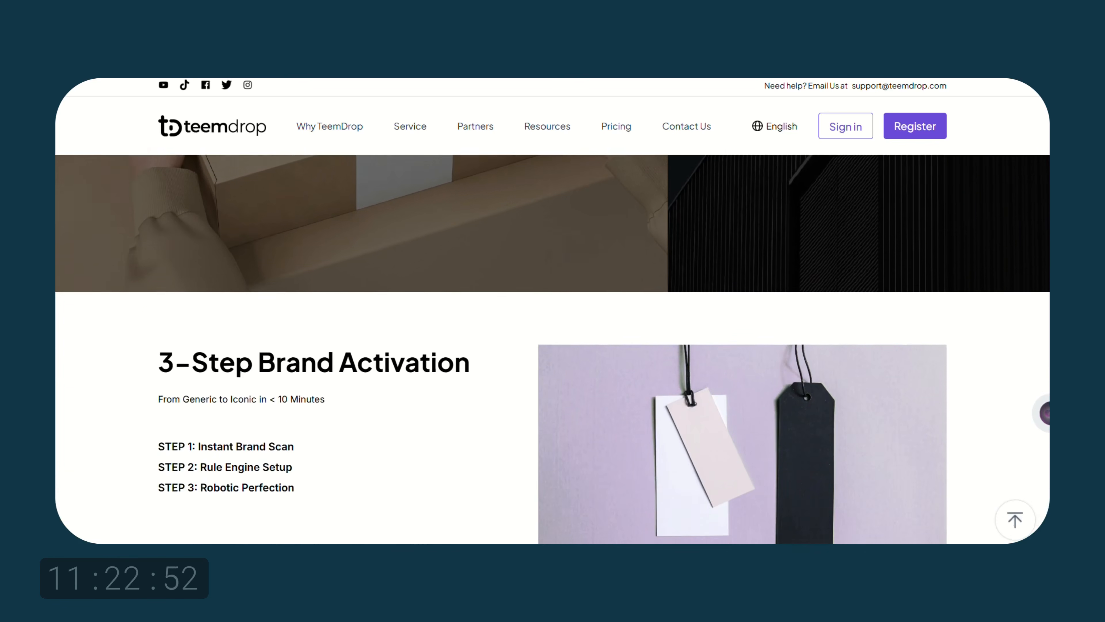
{"action": "scroll", "coordinate": [553, 349], "scroll_direction": "down", "scroll_amount": 3}
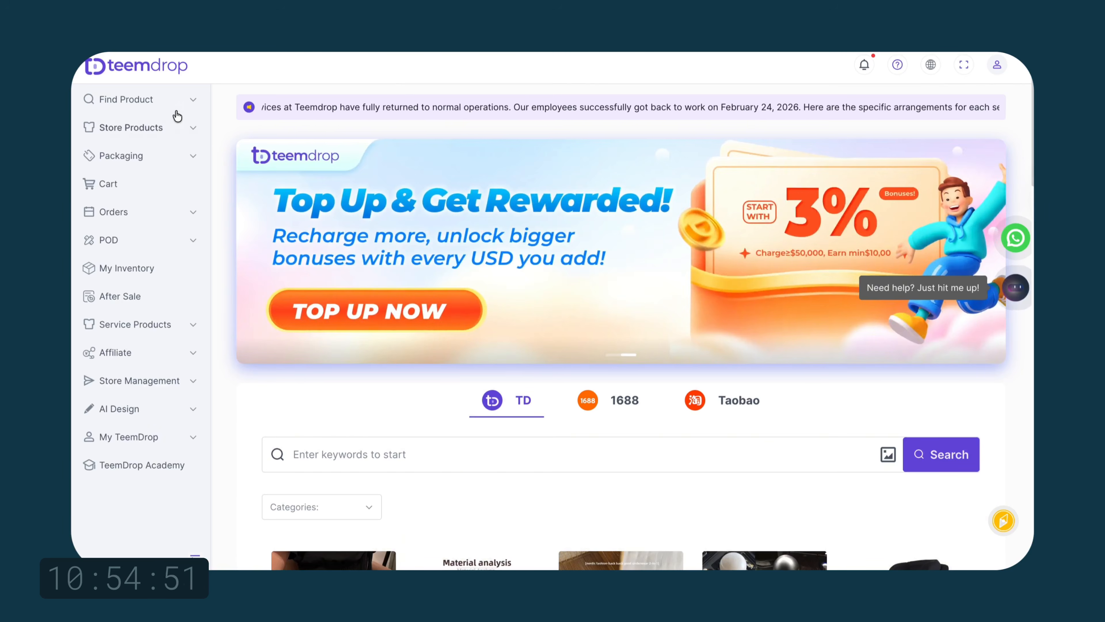
Step: Look through the Winning Products list and the TeemDrop Products catalogue
{"action": "left_click", "coordinate": [158, 100]}
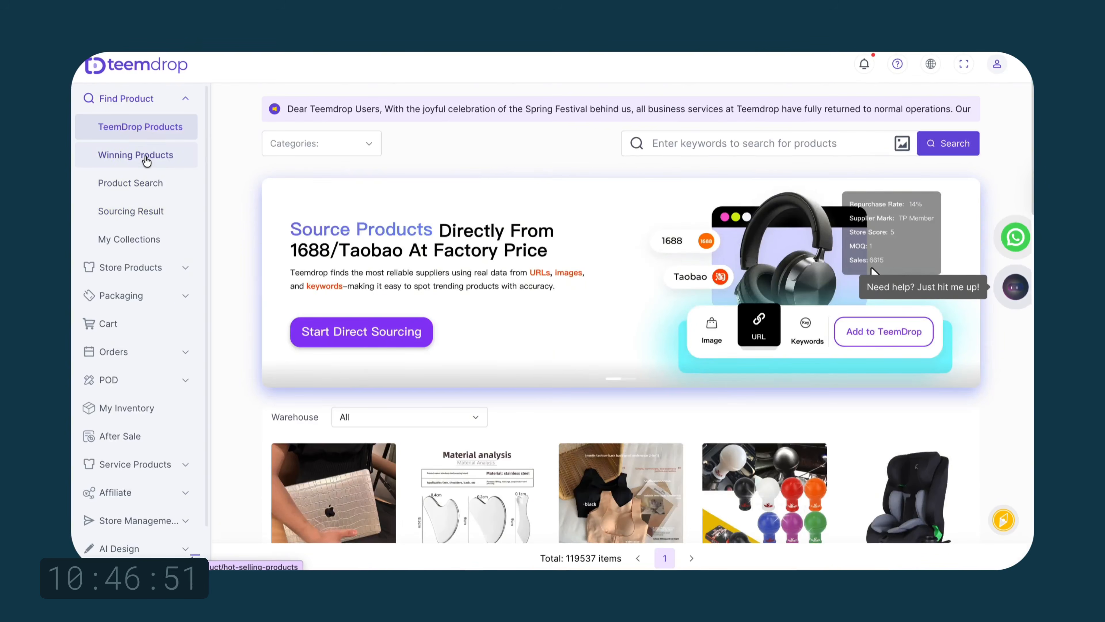
{"action": "left_click", "coordinate": [143, 156]}
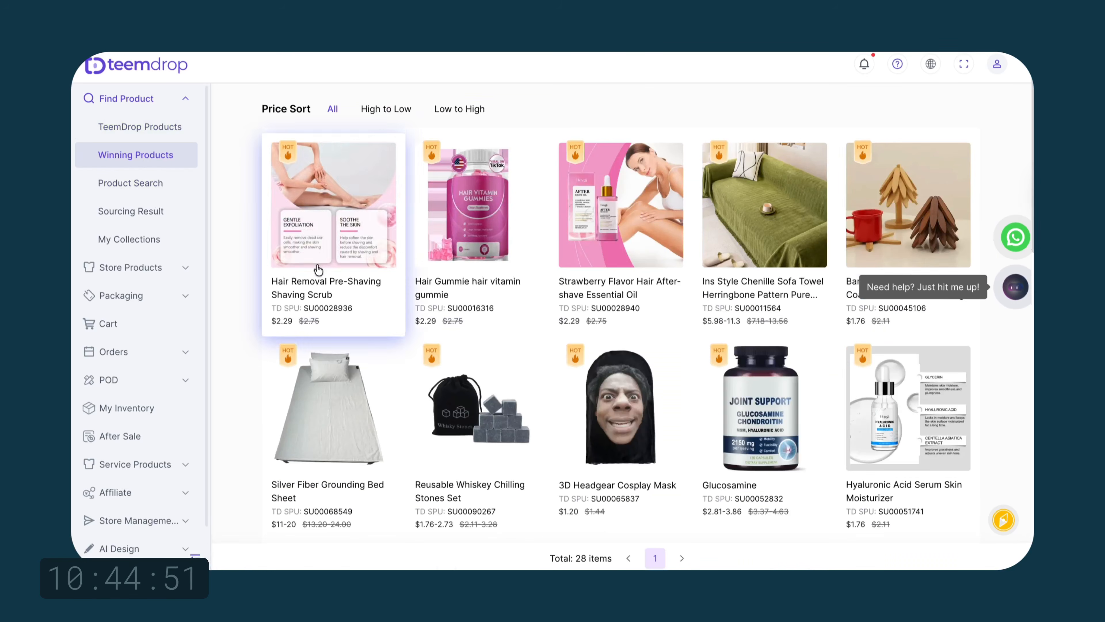
{"action": "left_click", "coordinate": [143, 127]}
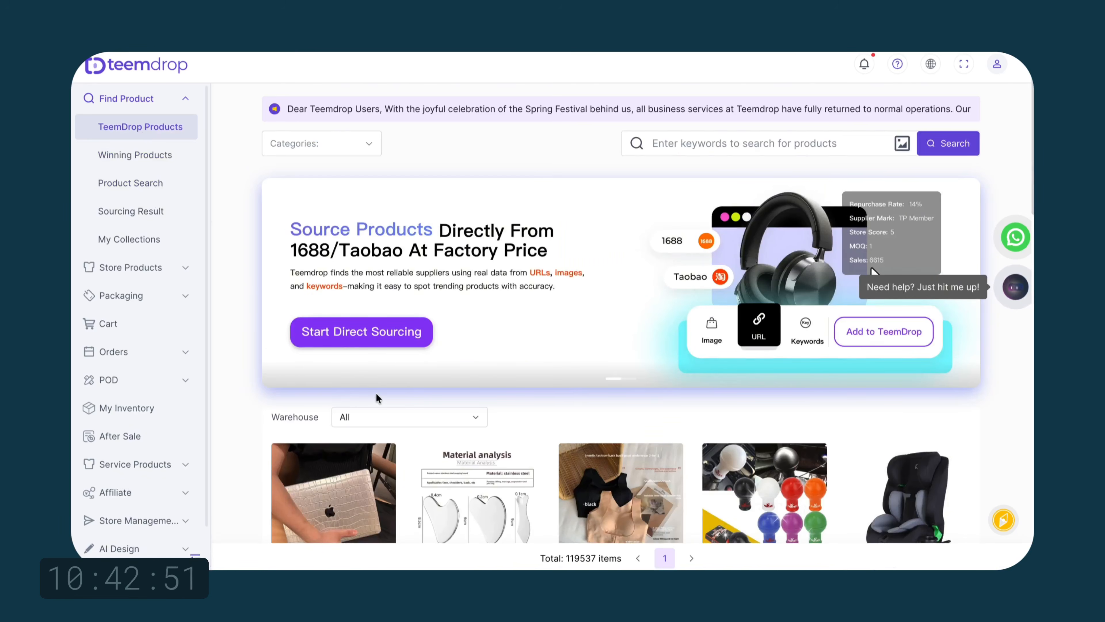
{"action": "scroll", "coordinate": [295, 262], "scroll_direction": "down", "scroll_amount": 10}
{"action": "scroll", "coordinate": [340, 198], "scroll_direction": "up", "scroll_amount": 1}
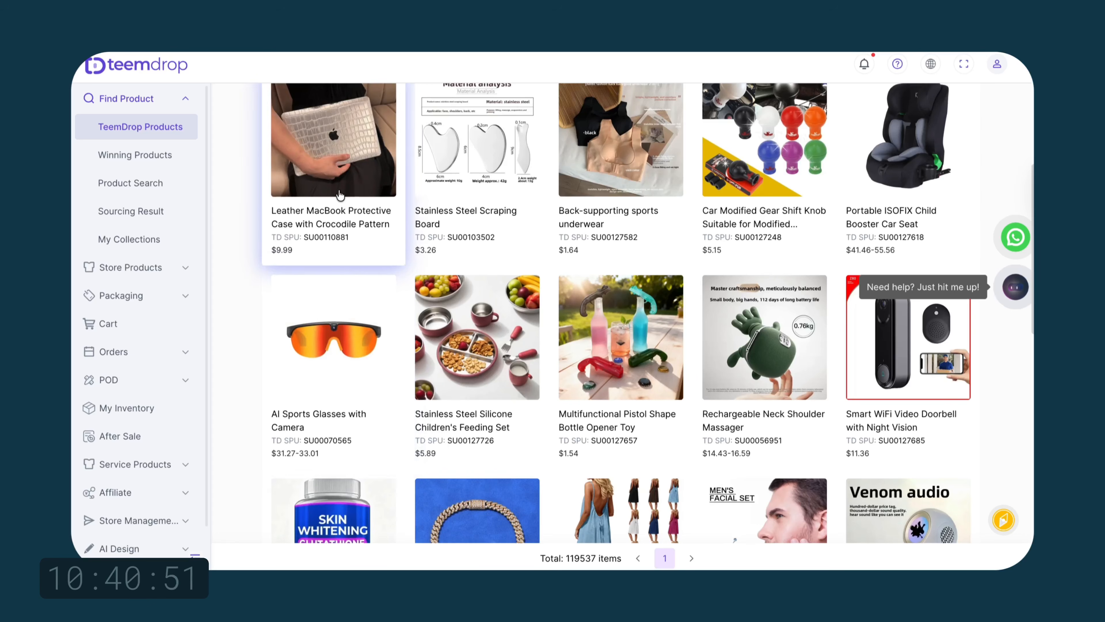
Step: Open the Leather MacBook Protective Case with Crocodile Pattern and review its models, colors and shipping options
{"action": "left_click", "coordinate": [335, 187]}
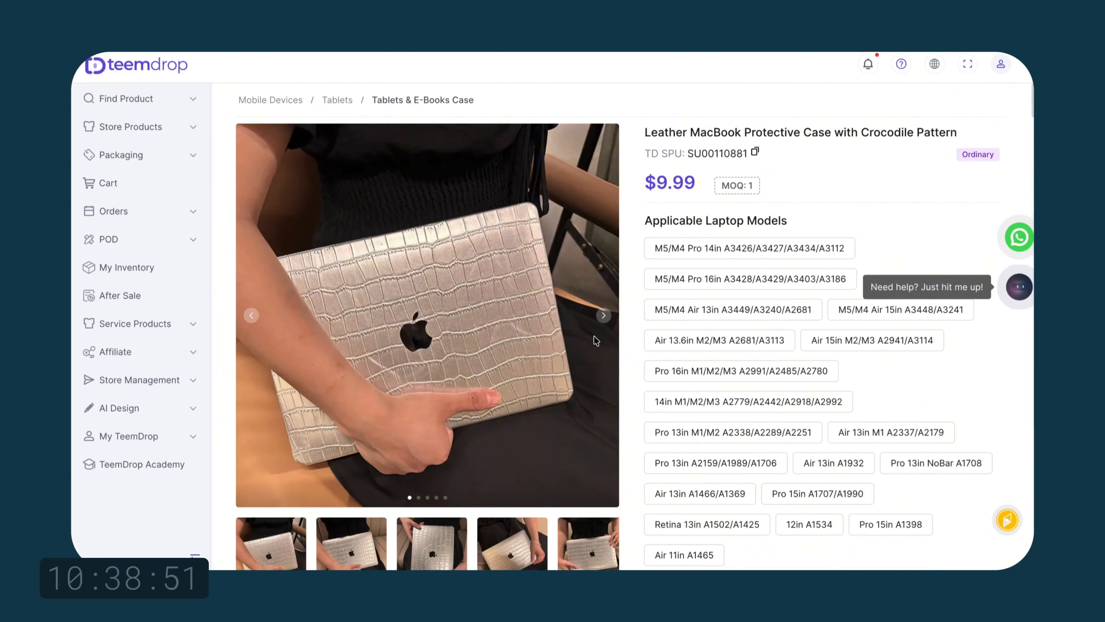
{"action": "scroll", "coordinate": [462, 282], "scroll_direction": "down", "scroll_amount": 5}
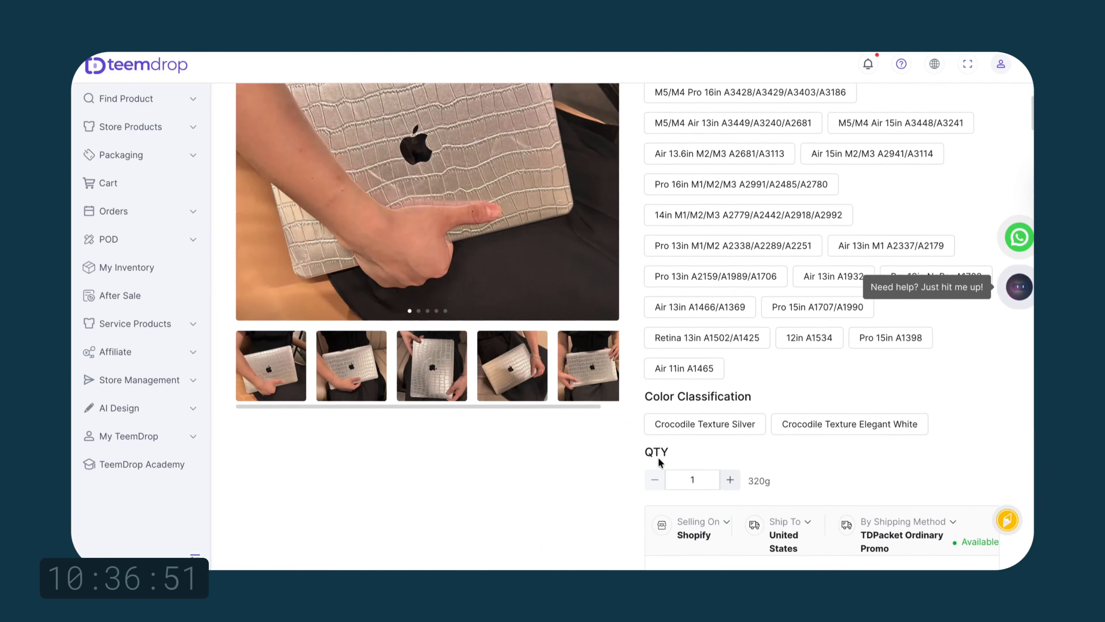
{"action": "scroll", "coordinate": [659, 461], "scroll_direction": "down", "scroll_amount": 7}
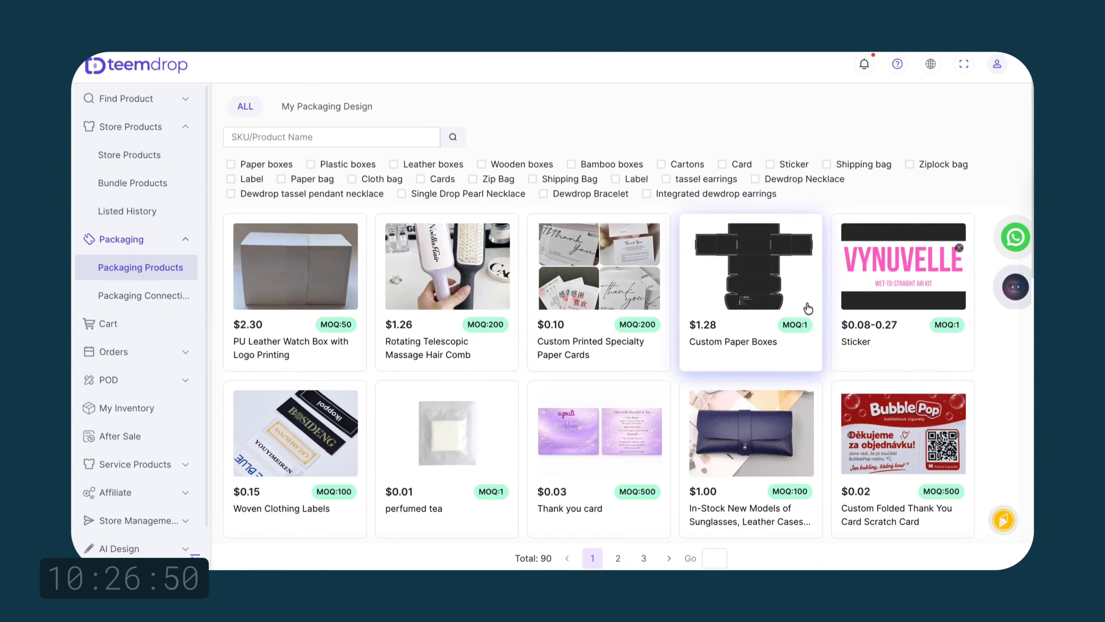
Step: Browse the packaging products and examine the details and description of the $1.00 snap-button eyeglass case
{"action": "scroll", "coordinate": [808, 308], "scroll_direction": "down", "scroll_amount": 3}
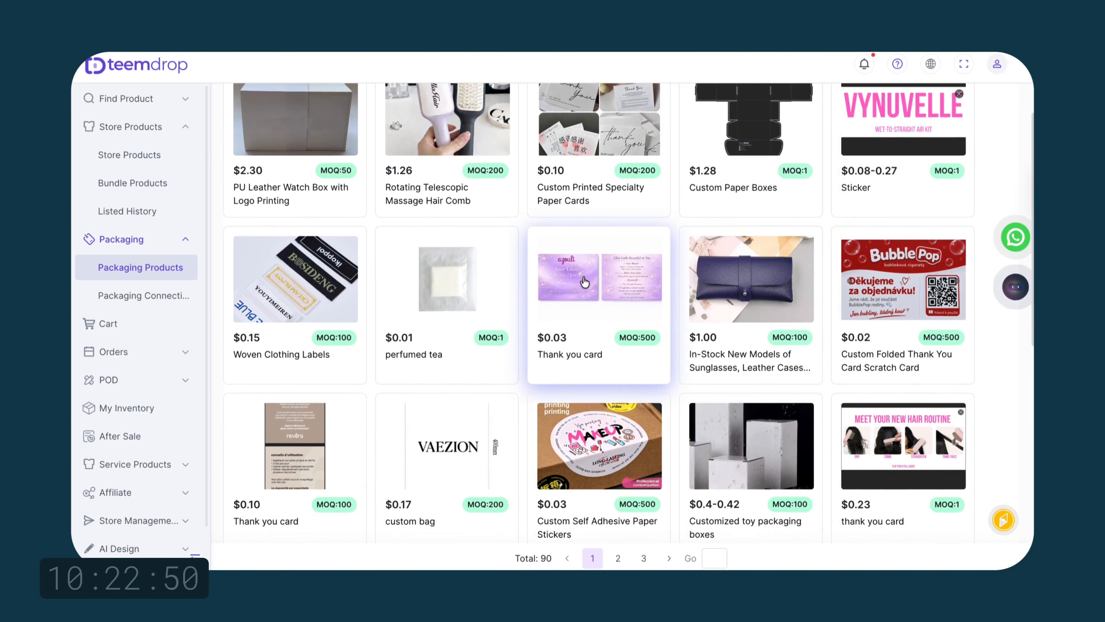
{"action": "left_click", "coordinate": [750, 296]}
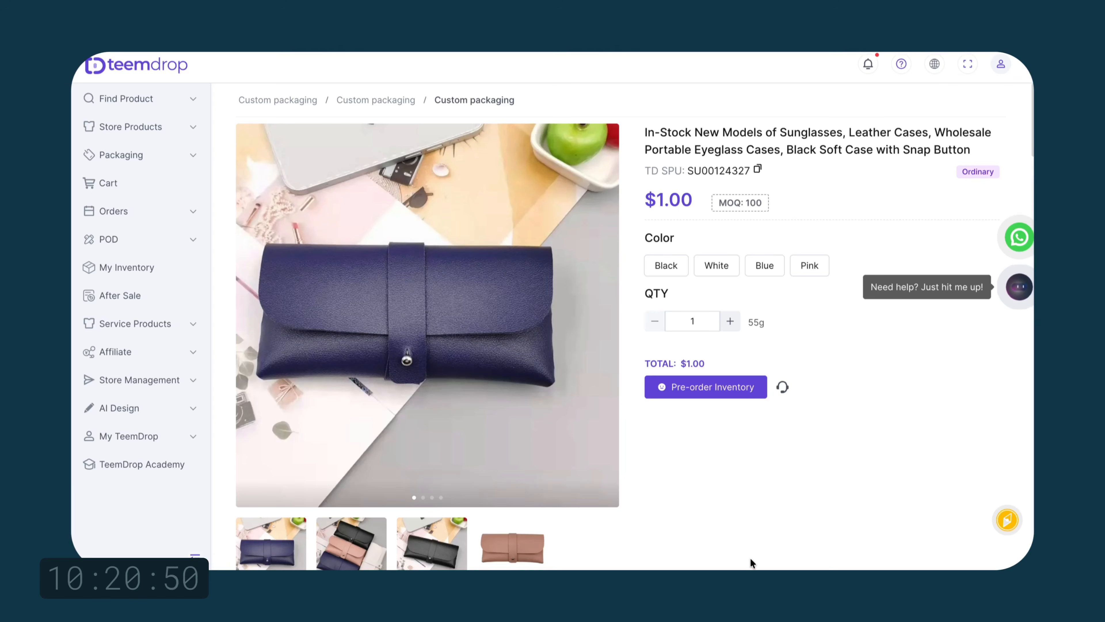
{"action": "scroll", "coordinate": [750, 558], "scroll_direction": "down", "scroll_amount": 5}
{"action": "scroll", "coordinate": [750, 558], "scroll_direction": "up", "scroll_amount": 5}
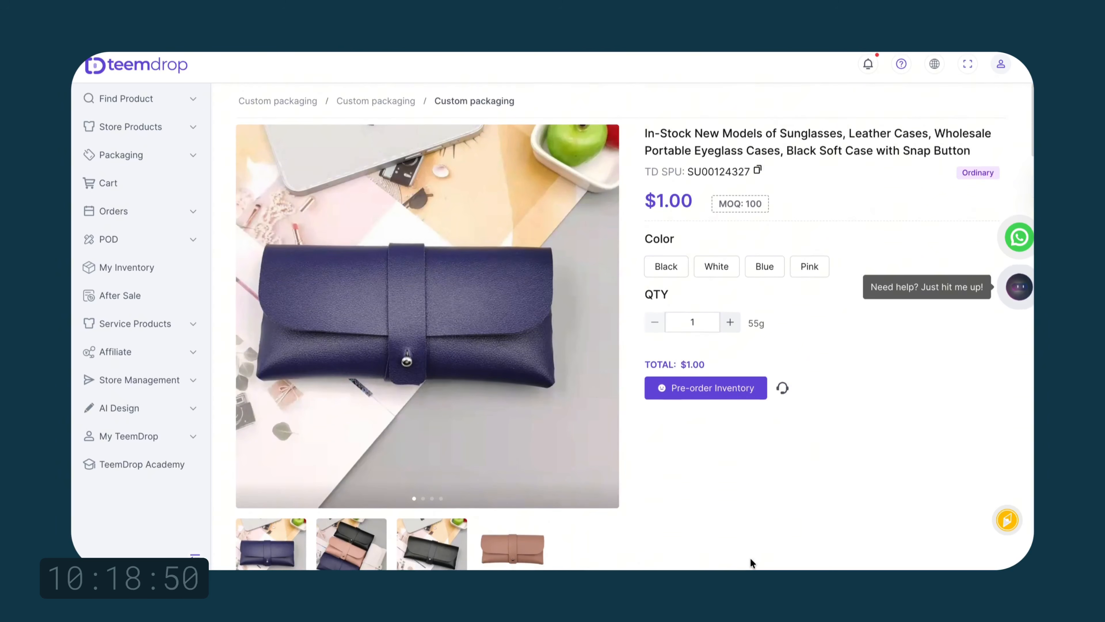
{"action": "scroll", "coordinate": [750, 558], "scroll_direction": "down", "scroll_amount": 8}
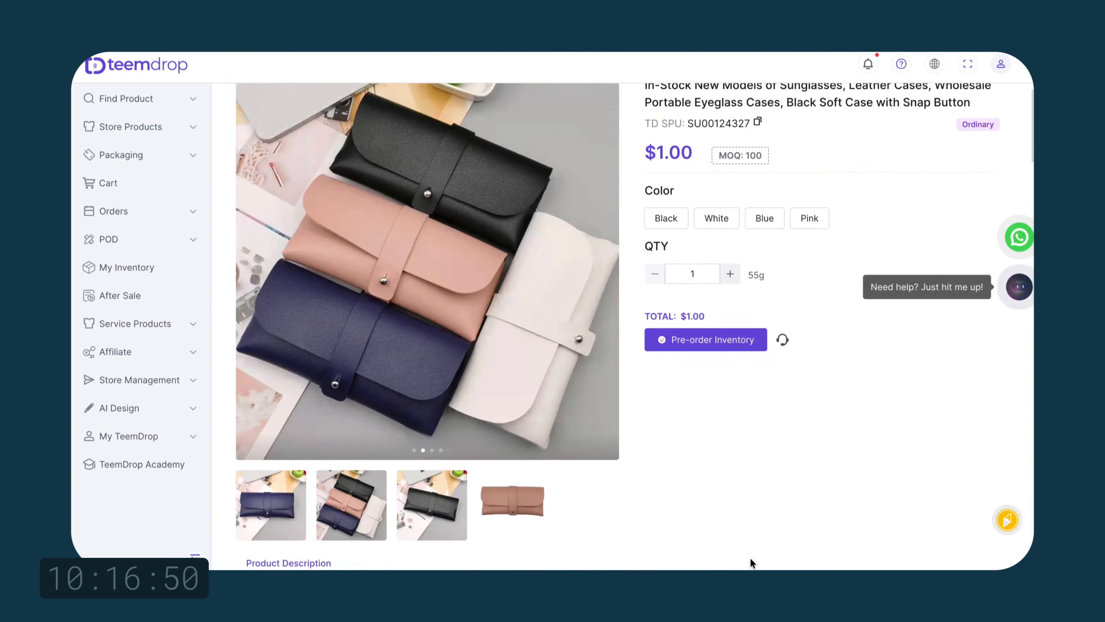
{"action": "scroll", "coordinate": [750, 558], "scroll_direction": "up", "scroll_amount": 5}
{"action": "scroll", "coordinate": [750, 558], "scroll_direction": "down", "scroll_amount": 4}
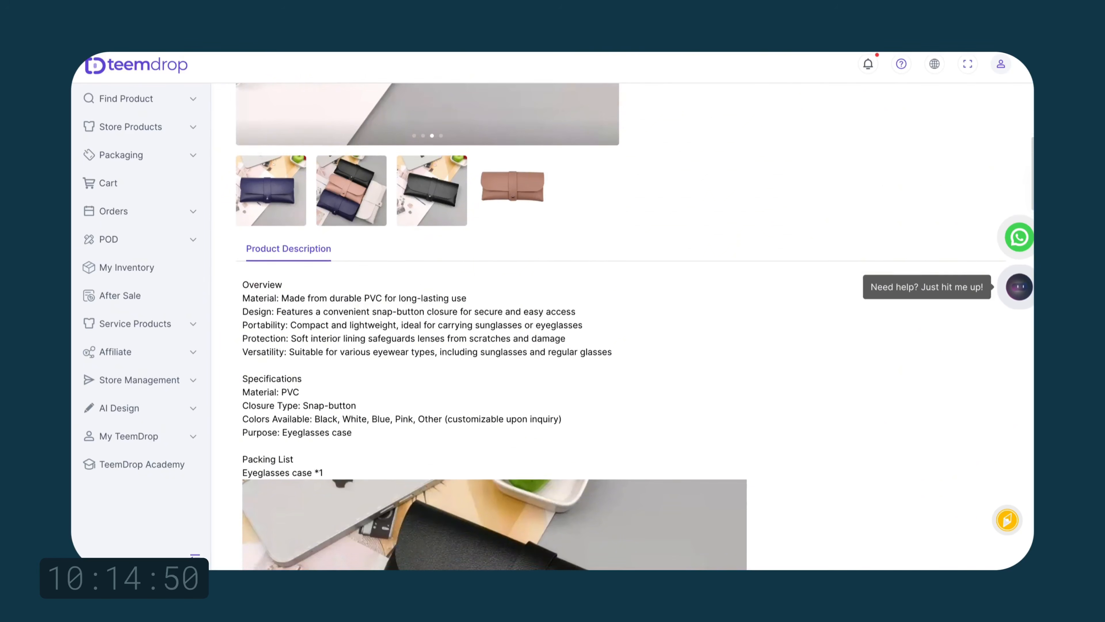
{"action": "left_click", "coordinate": [778, 26]}
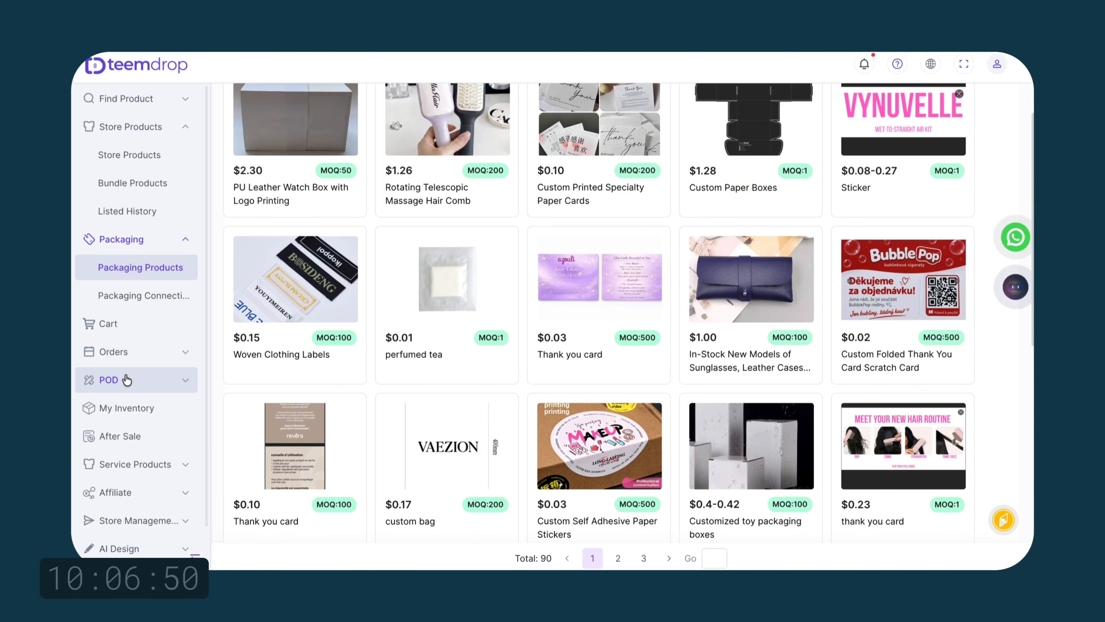
Step: Open the print-on-demand product catalogue and look through its customizable clothing and accessories
{"action": "left_click", "coordinate": [127, 379]}
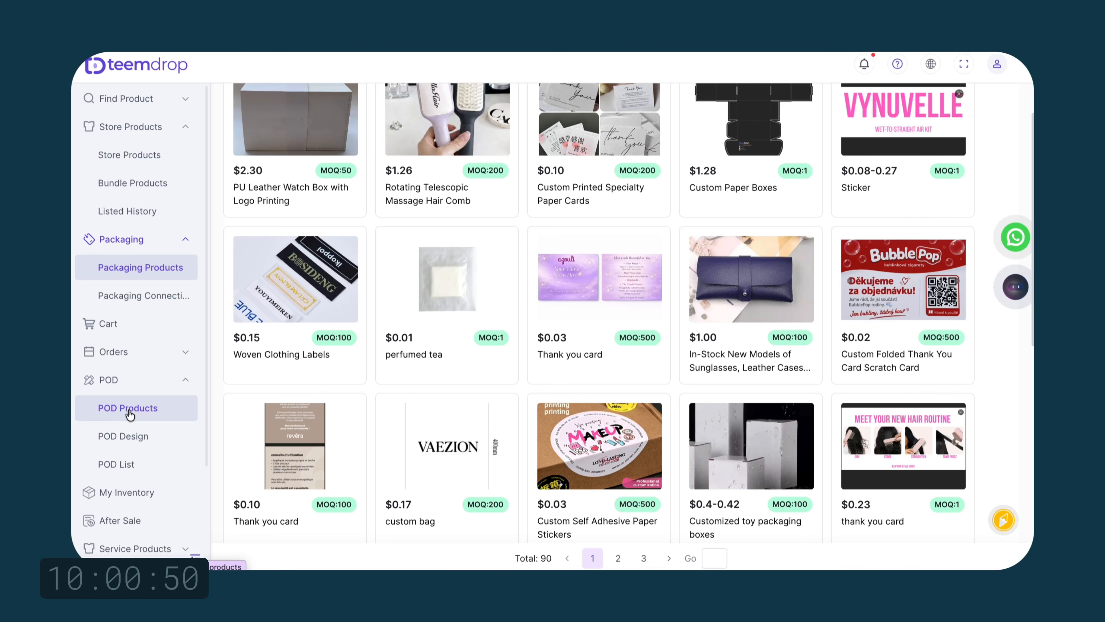
{"action": "left_click", "coordinate": [129, 414]}
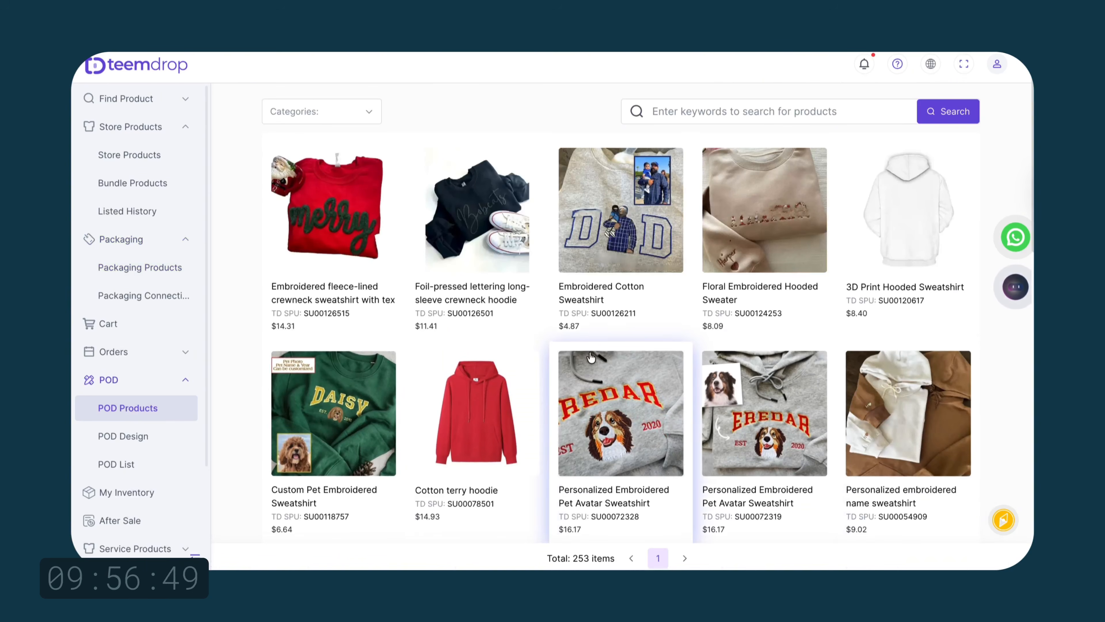
{"action": "scroll", "coordinate": [591, 356], "scroll_direction": "down", "scroll_amount": 4}
{"action": "scroll", "coordinate": [591, 357], "scroll_direction": "down", "scroll_amount": 9}
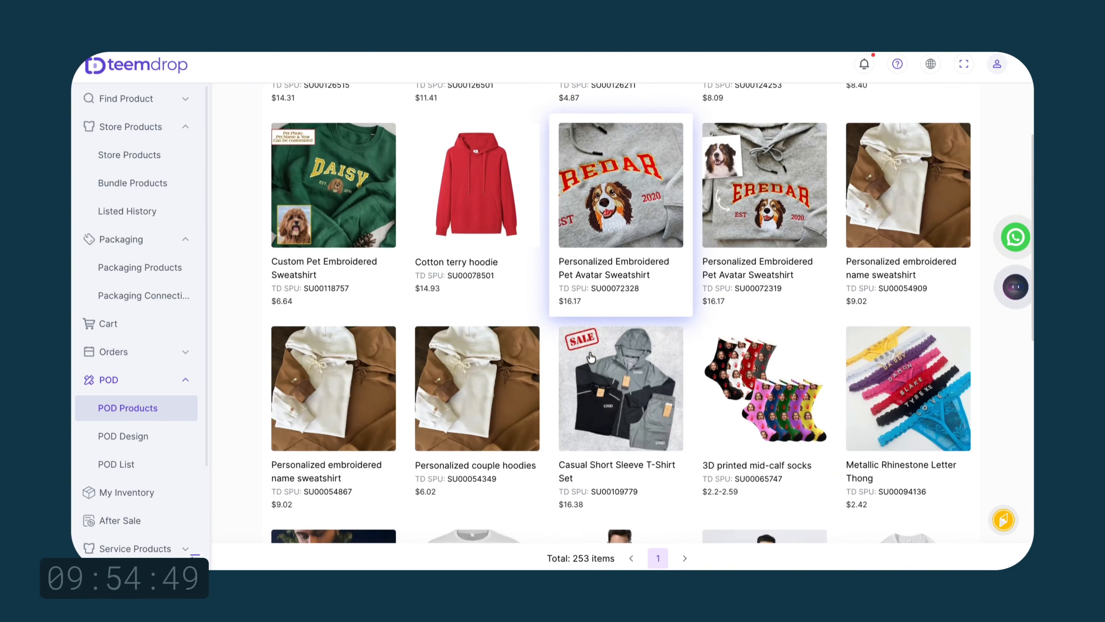
{"action": "scroll", "coordinate": [591, 357], "scroll_direction": "up", "scroll_amount": 7}
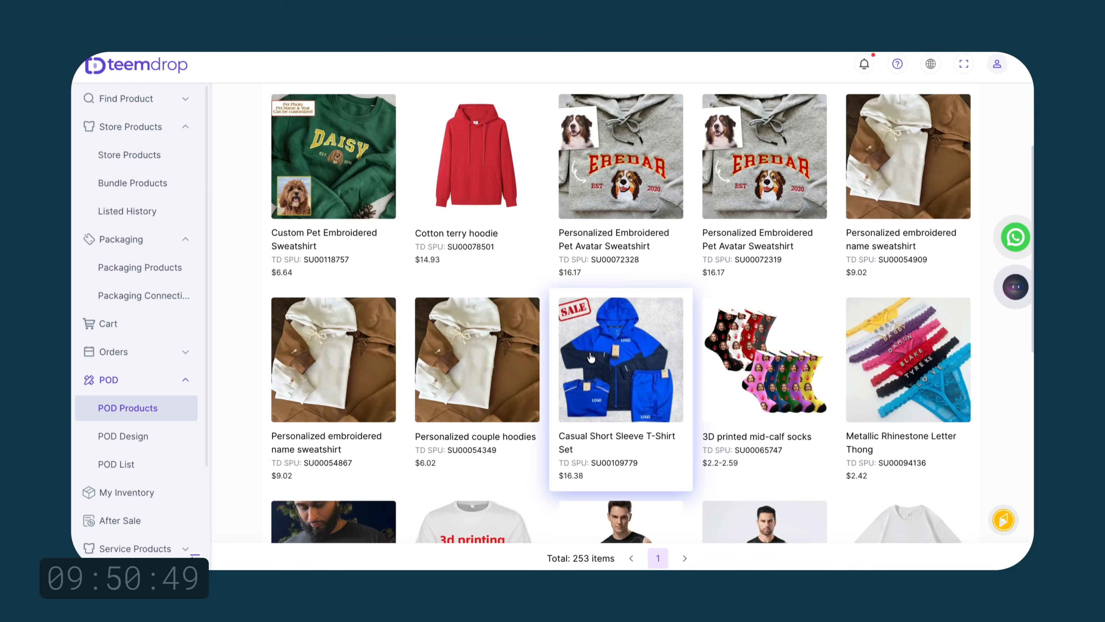
{"action": "scroll", "coordinate": [91, 496], "scroll_direction": "down", "scroll_amount": 3}
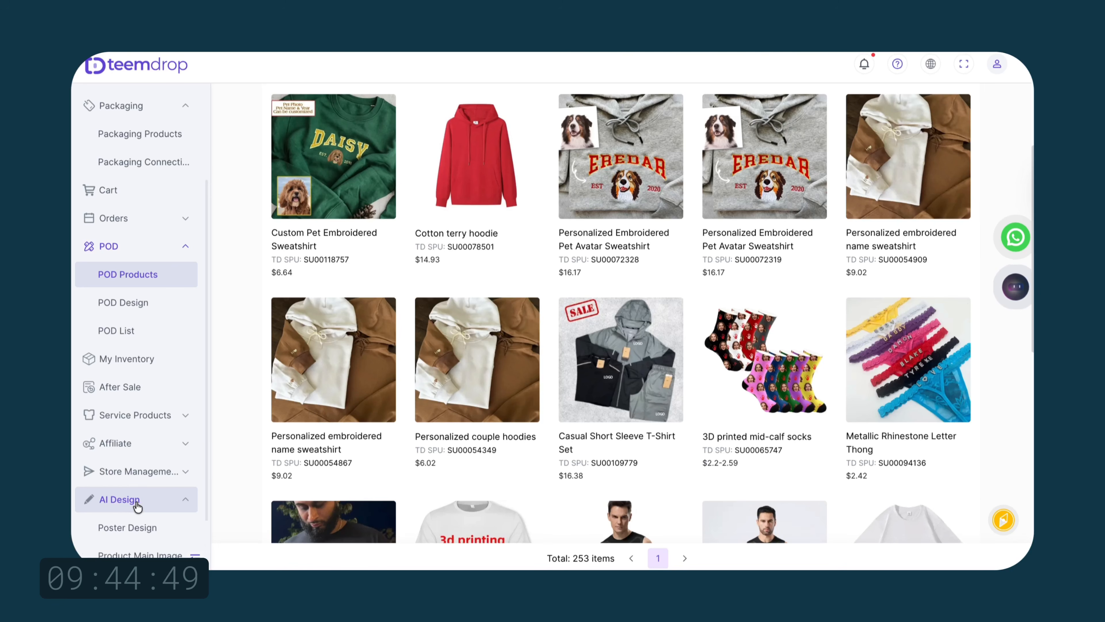
Step: Look through the AI design tools: Poster Design, Product Main Image, Model Try-On and Video Design
{"action": "scroll", "coordinate": [137, 505], "scroll_direction": "down", "scroll_amount": 4}
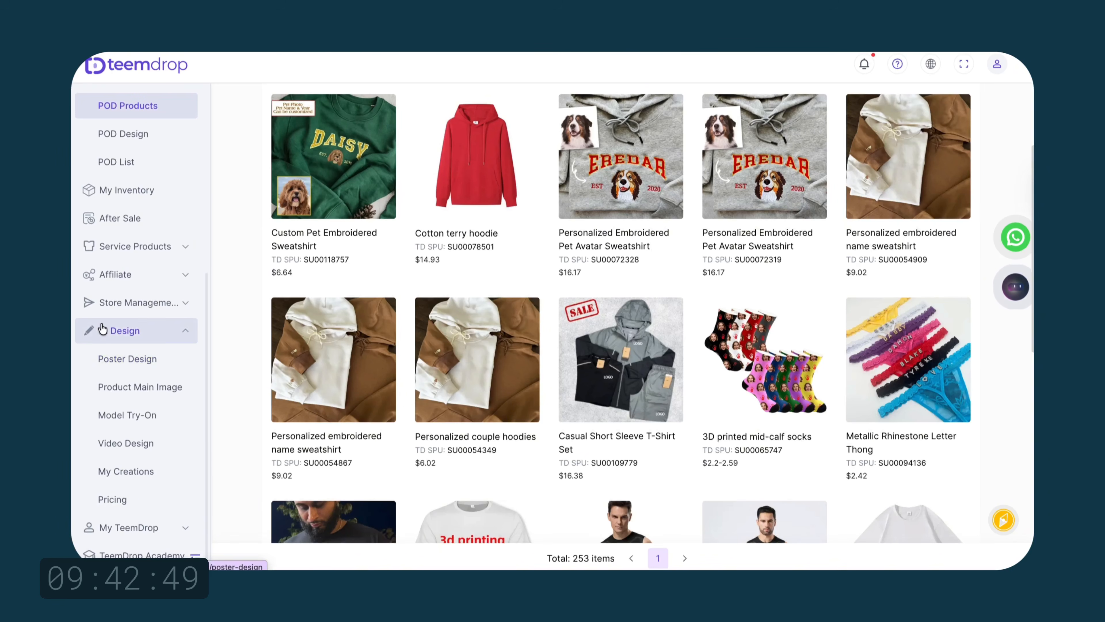
{"action": "left_click", "coordinate": [105, 369]}
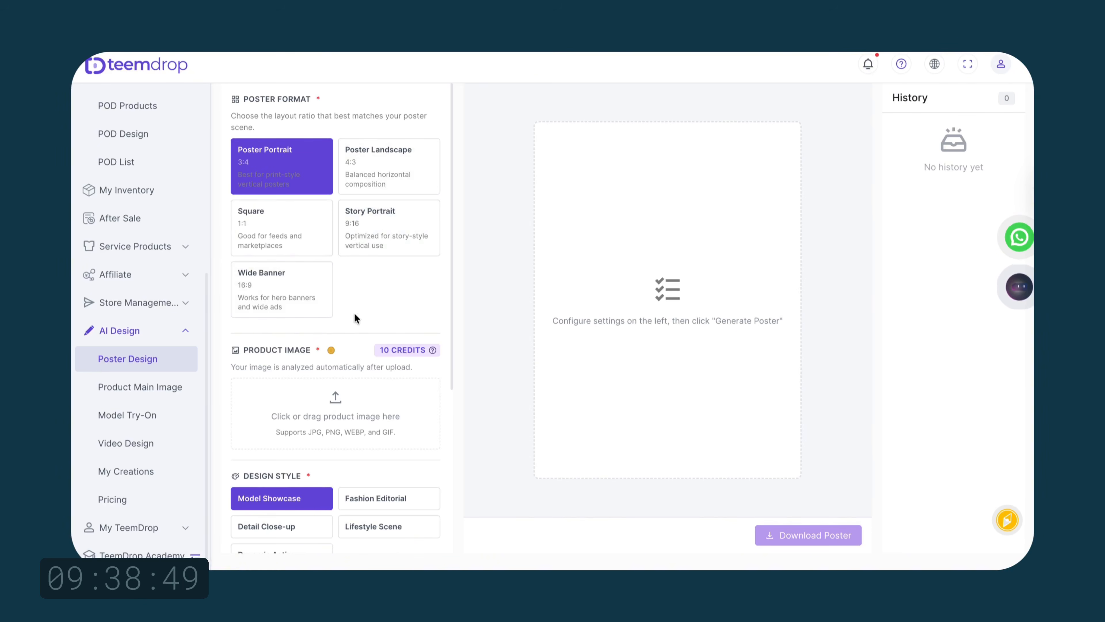
{"action": "left_click", "coordinate": [145, 398]}
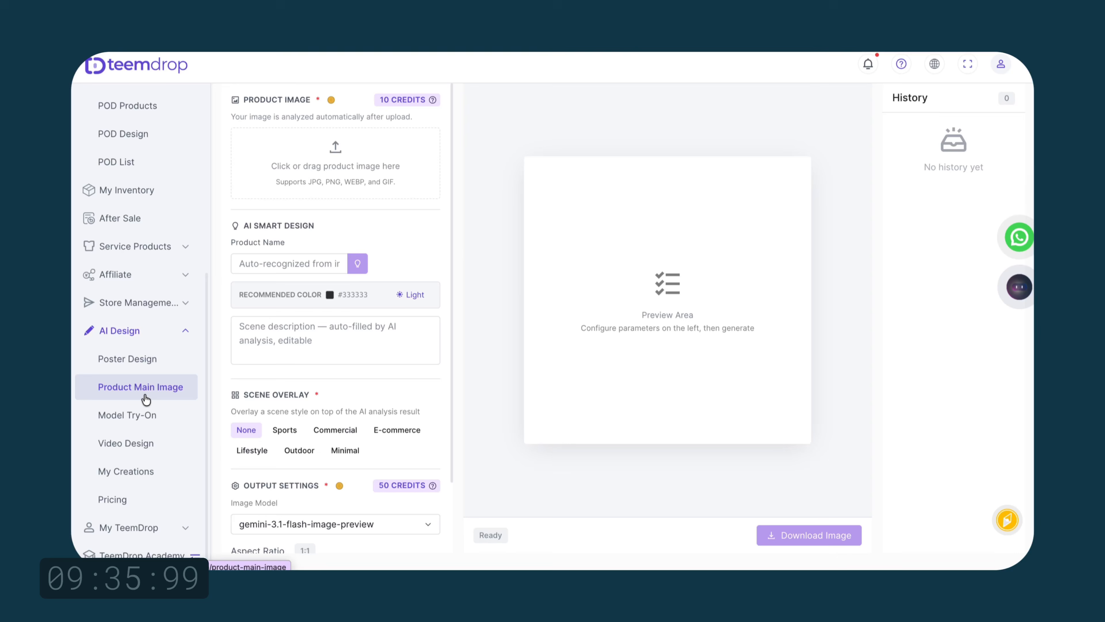
{"action": "left_click", "coordinate": [142, 420]}
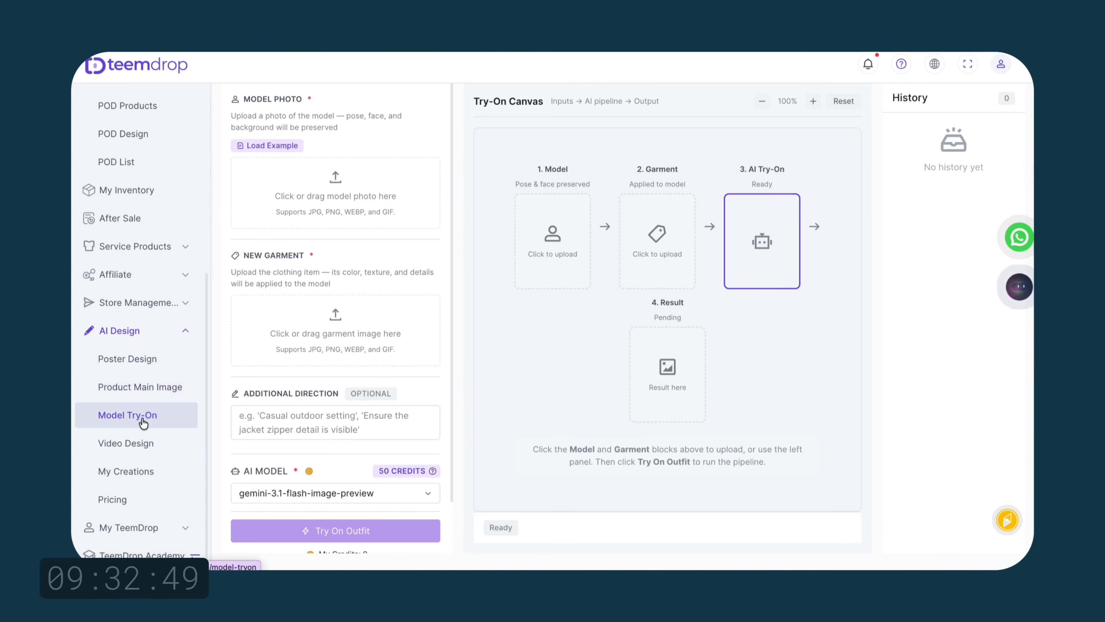
{"action": "left_click", "coordinate": [132, 451]}
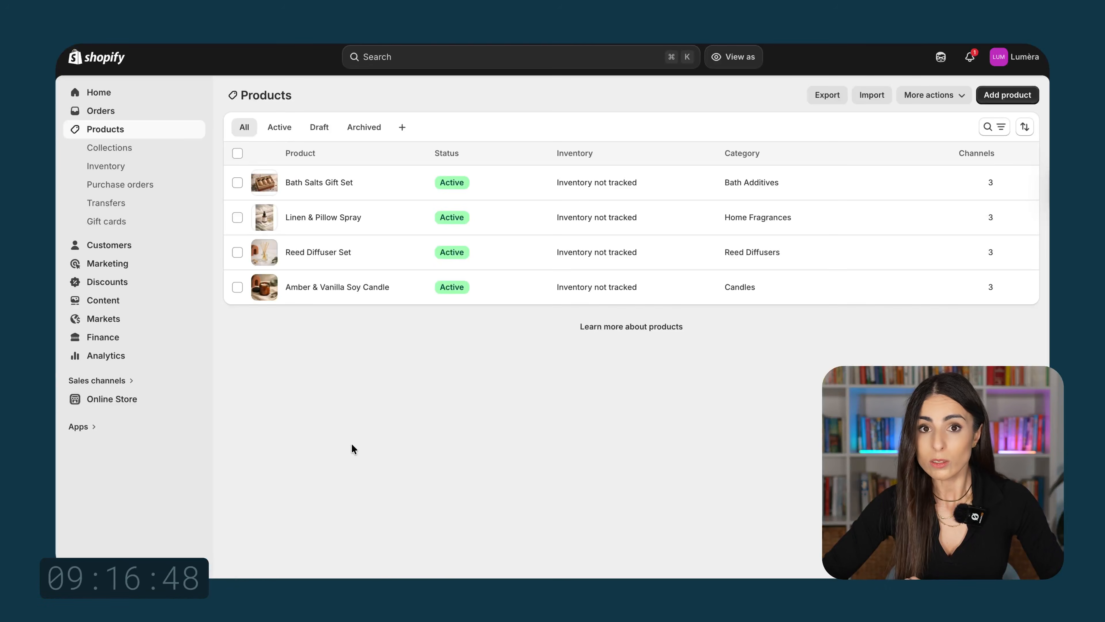
Step: In the Shopify admin, start a new collection and title it Shop
{"action": "left_click", "coordinate": [132, 146]}
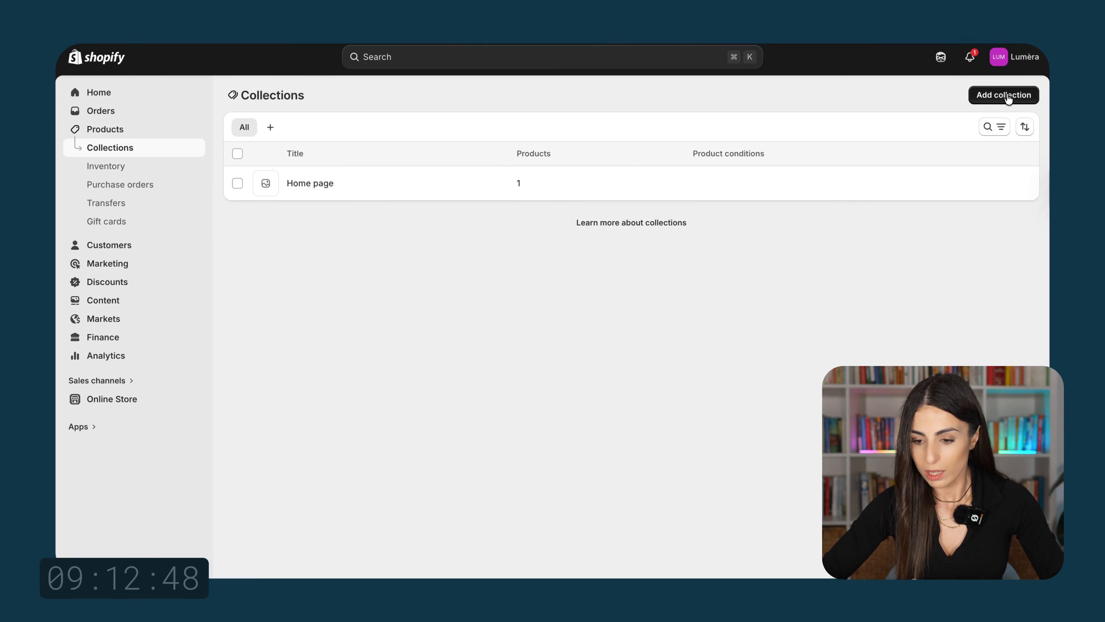
{"action": "left_click", "coordinate": [974, 100]}
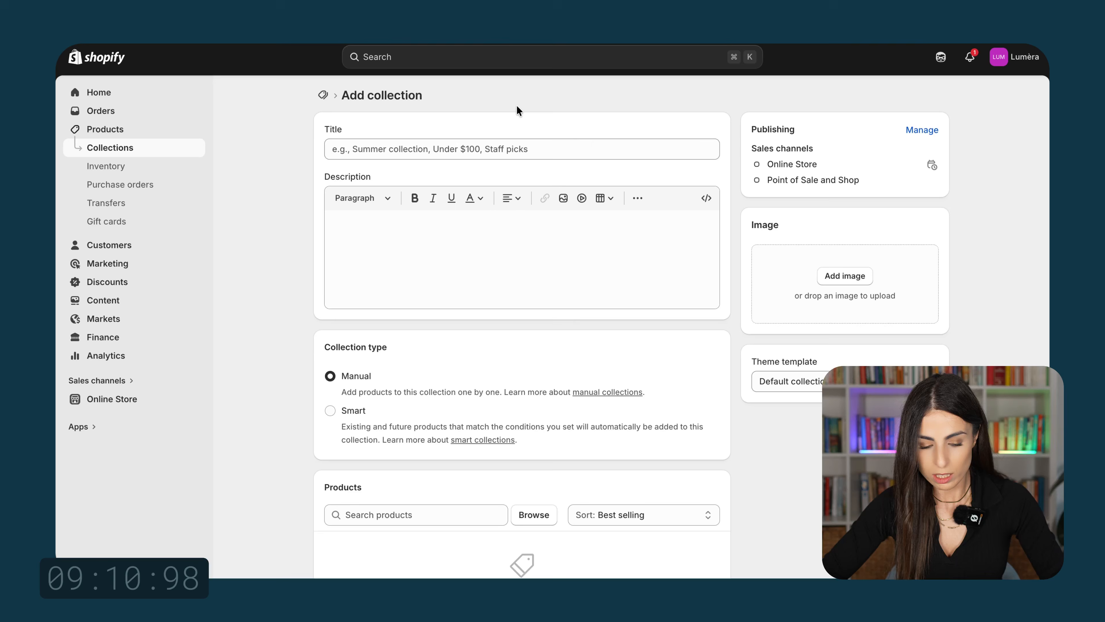
{"action": "left_click", "coordinate": [399, 145]}
{"action": "type", "text": "Shop"}
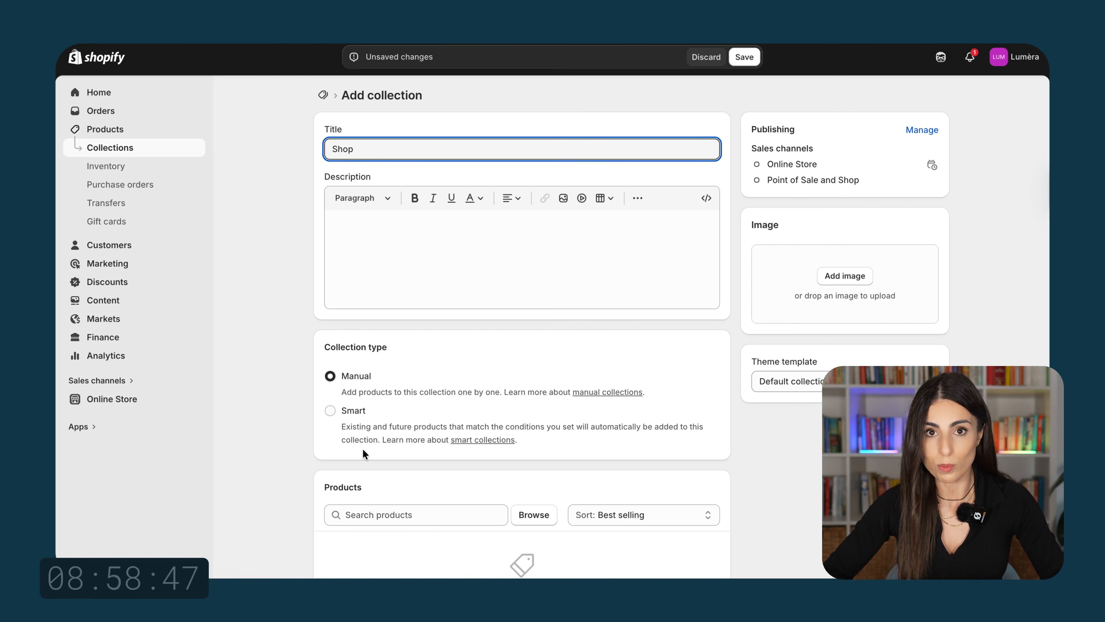
Step: View the Smart collection conditions, set the collection type back to Manual and save the collection
{"action": "left_click", "coordinate": [354, 412]}
{"action": "scroll", "coordinate": [384, 422], "scroll_direction": "down", "scroll_amount": 3}
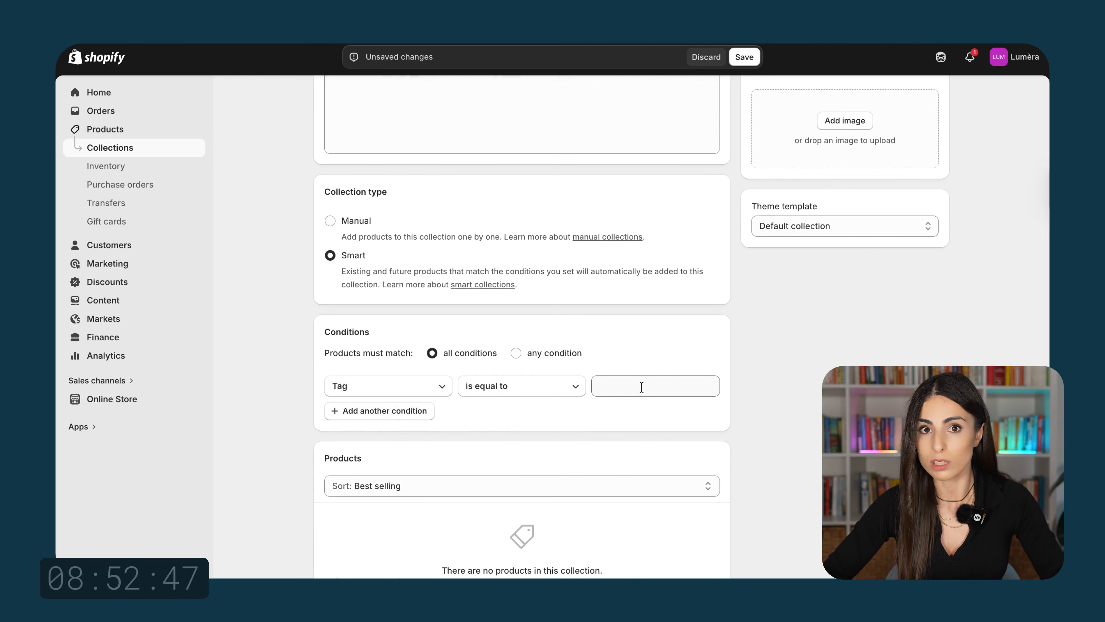
{"action": "left_click", "coordinate": [345, 222]}
{"action": "left_click", "coordinate": [744, 57]}
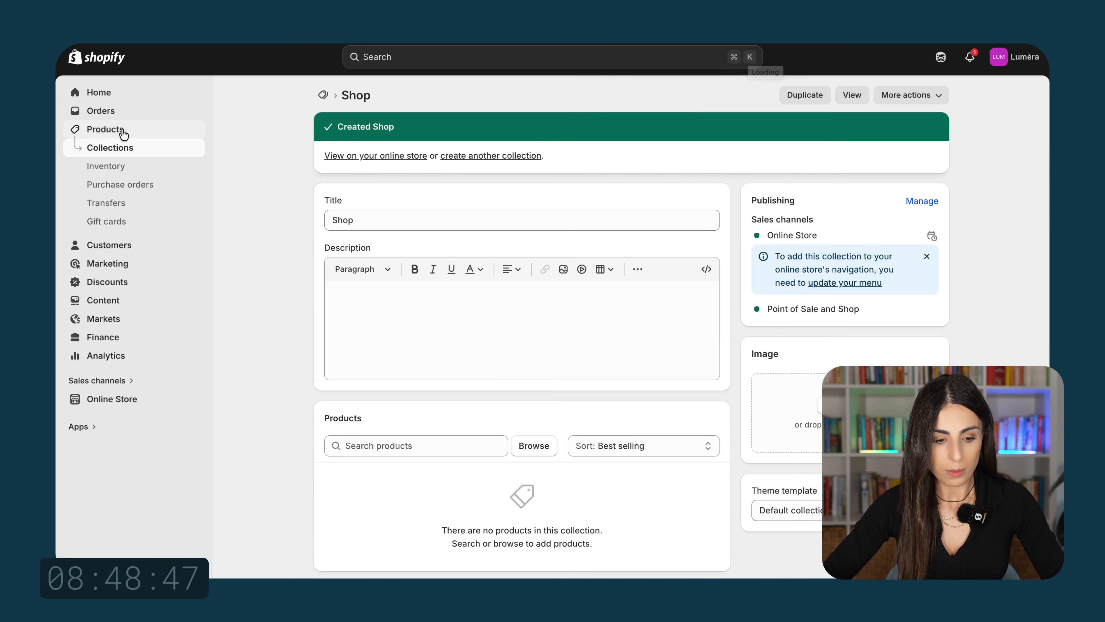
Step: Assign the Bath Salts Gift Set product to the Shop collection, save it, and open the Shop collection to check it
{"action": "left_click", "coordinate": [124, 131]}
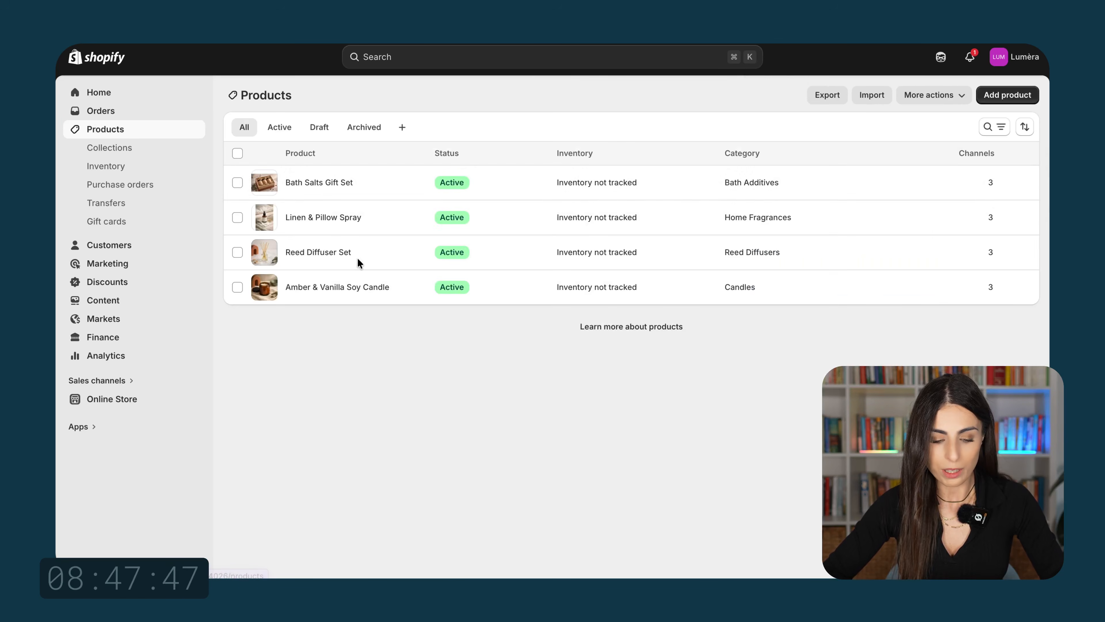
{"action": "left_click", "coordinate": [321, 183]}
{"action": "scroll", "coordinate": [522, 305], "scroll_direction": "down", "scroll_amount": 5}
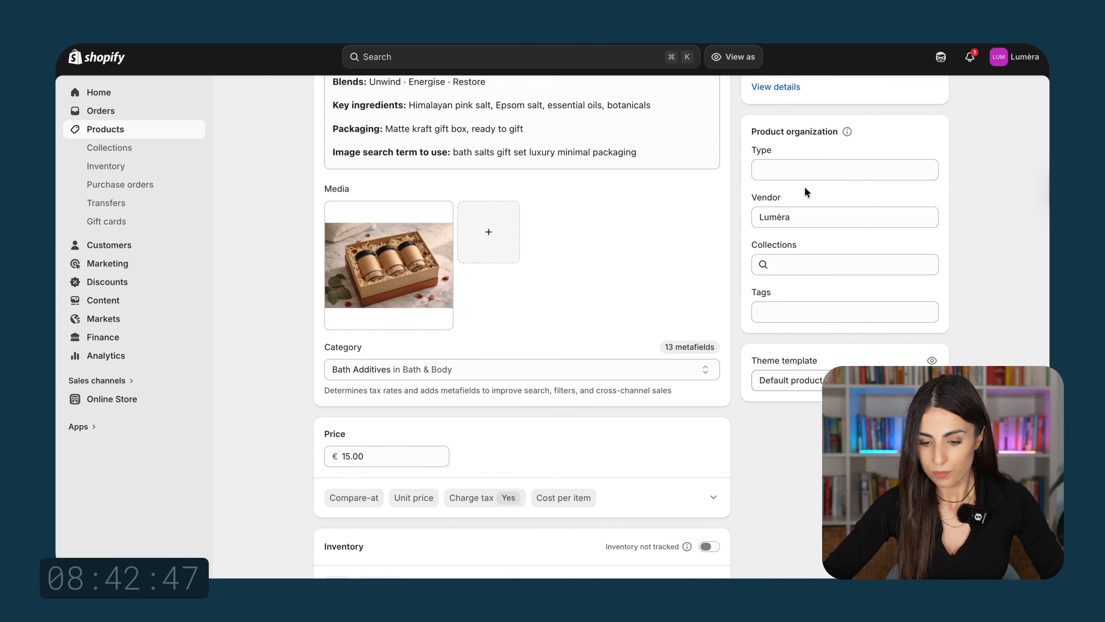
{"action": "left_click", "coordinate": [803, 256]}
{"action": "left_click", "coordinate": [806, 344]}
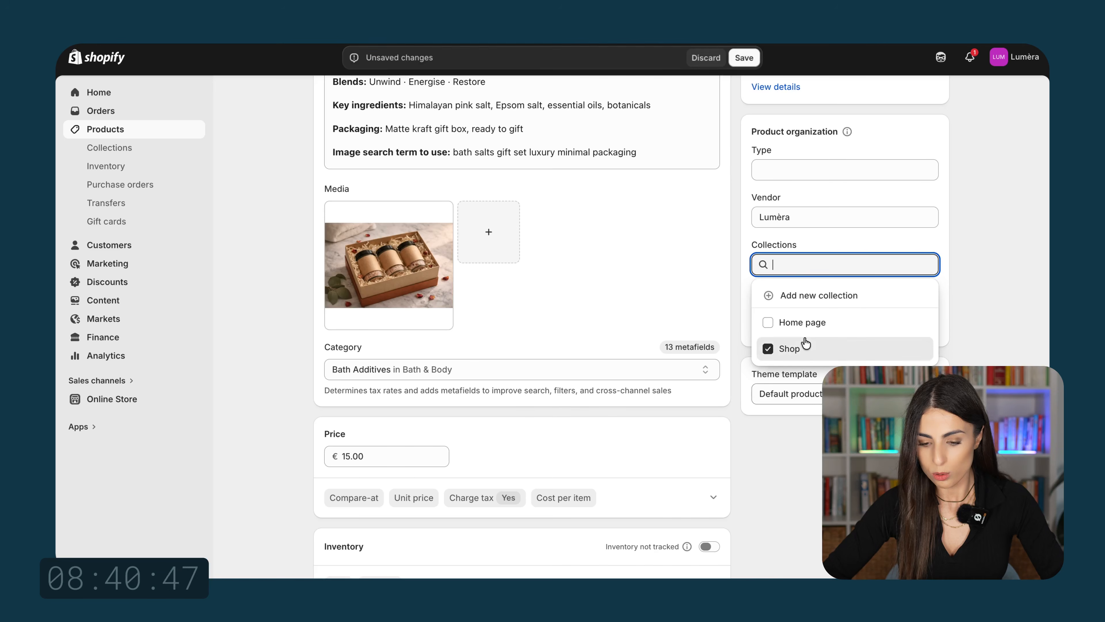
{"action": "left_click", "coordinate": [743, 248]}
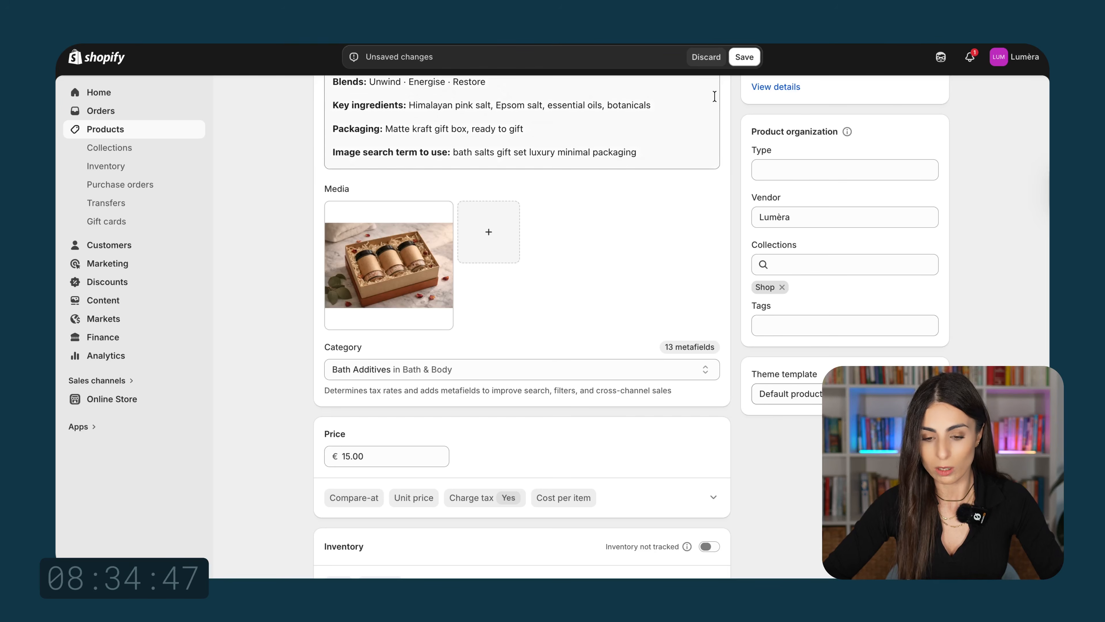
{"action": "left_click", "coordinate": [750, 61]}
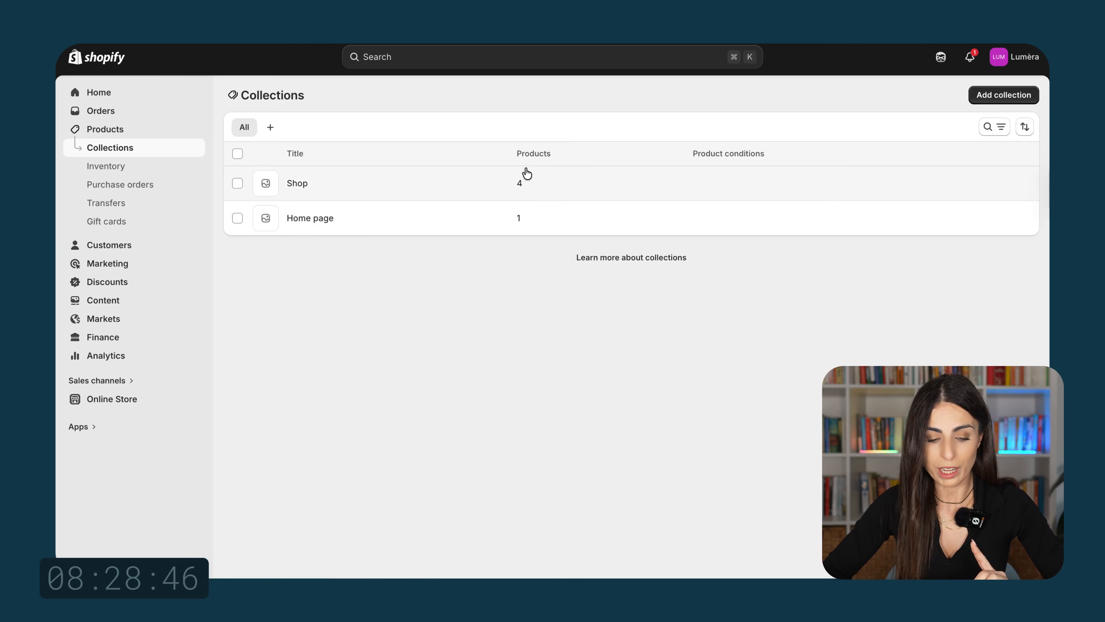
{"action": "left_click", "coordinate": [296, 187]}
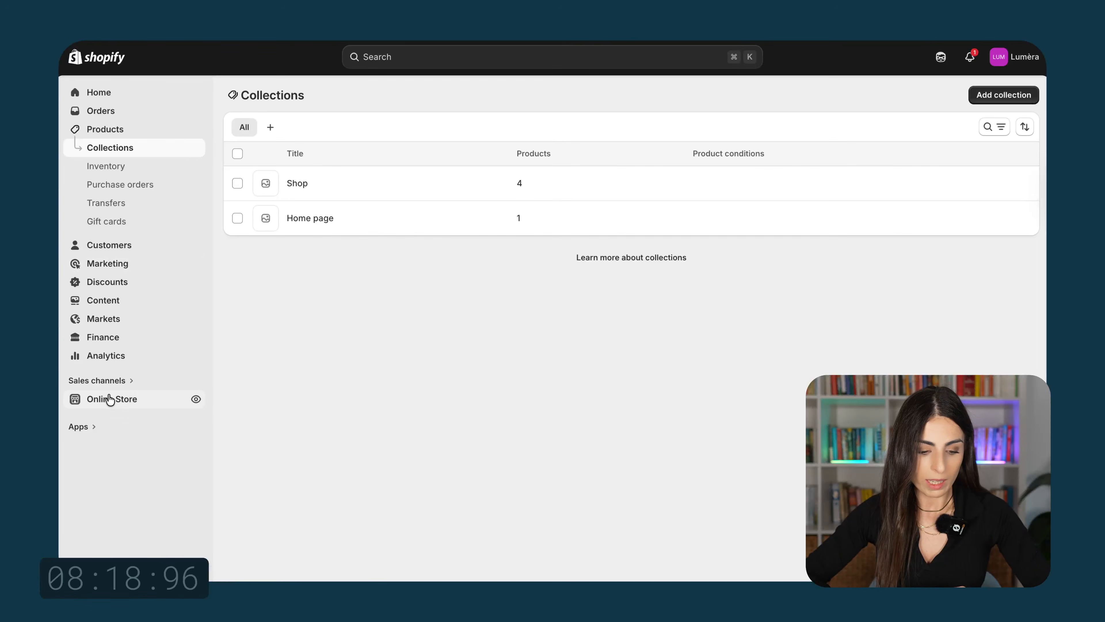
Step: Create an online store page titled About Us, with the Bath Salts Gift Set description as its content
{"action": "left_click", "coordinate": [109, 398]}
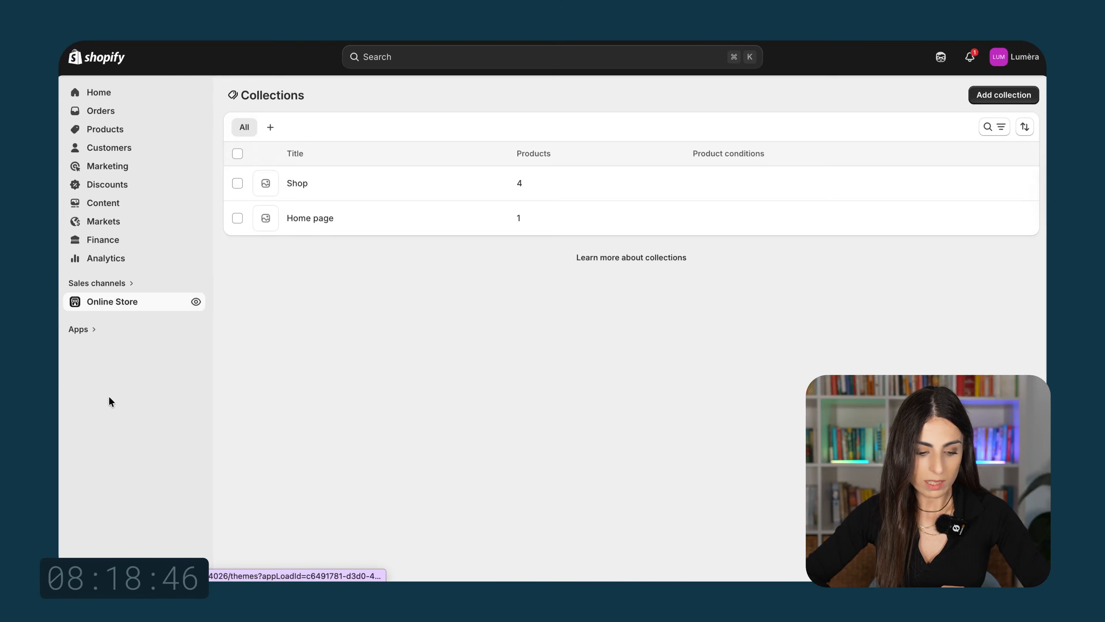
{"action": "left_click", "coordinate": [113, 342]}
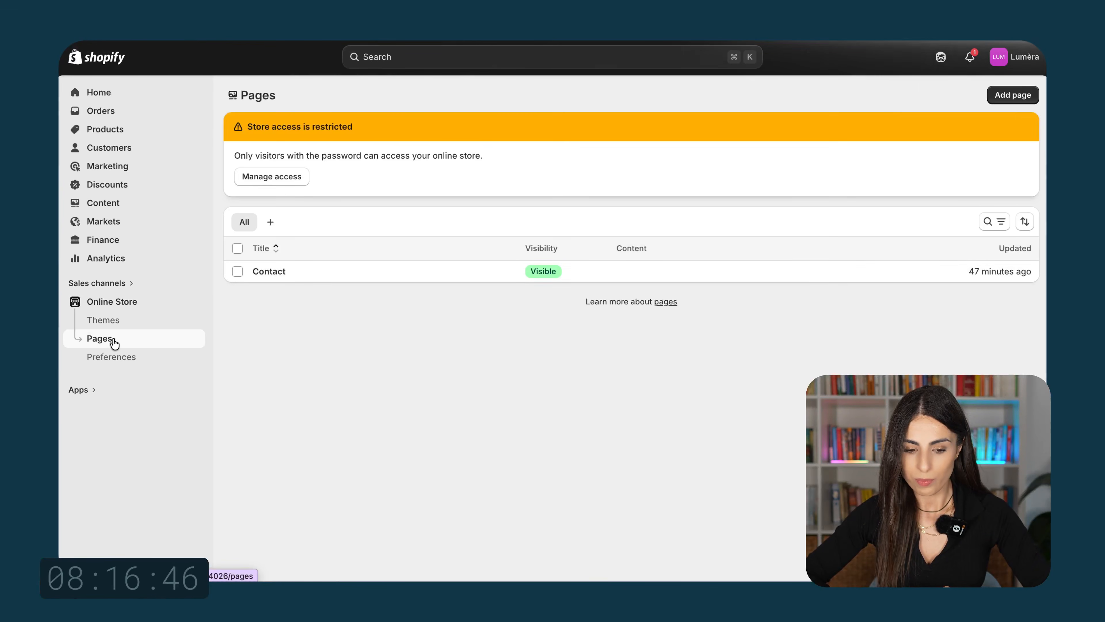
{"action": "left_click", "coordinate": [1013, 96]}
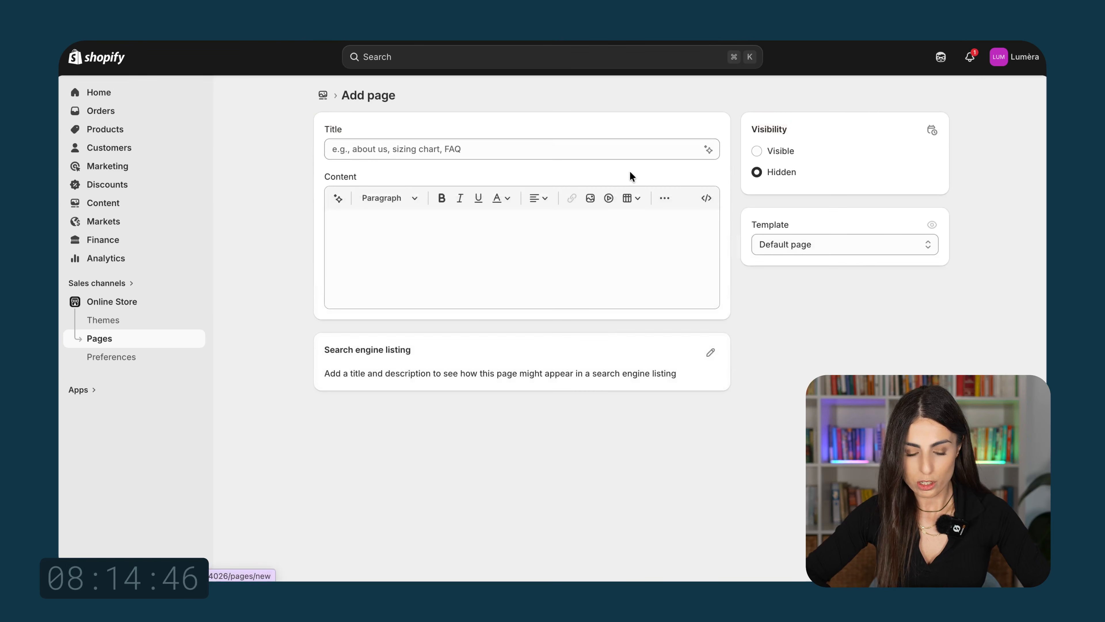
{"action": "left_click", "coordinate": [511, 147]}
{"action": "type", "text": "About Us"}
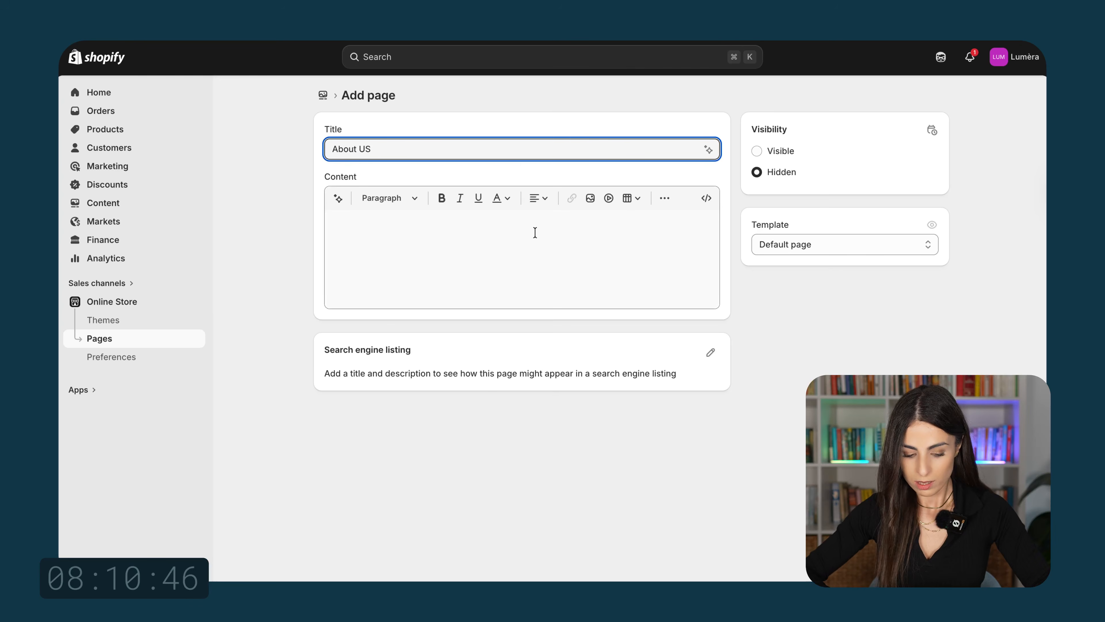
{"action": "left_click", "coordinate": [496, 251]}
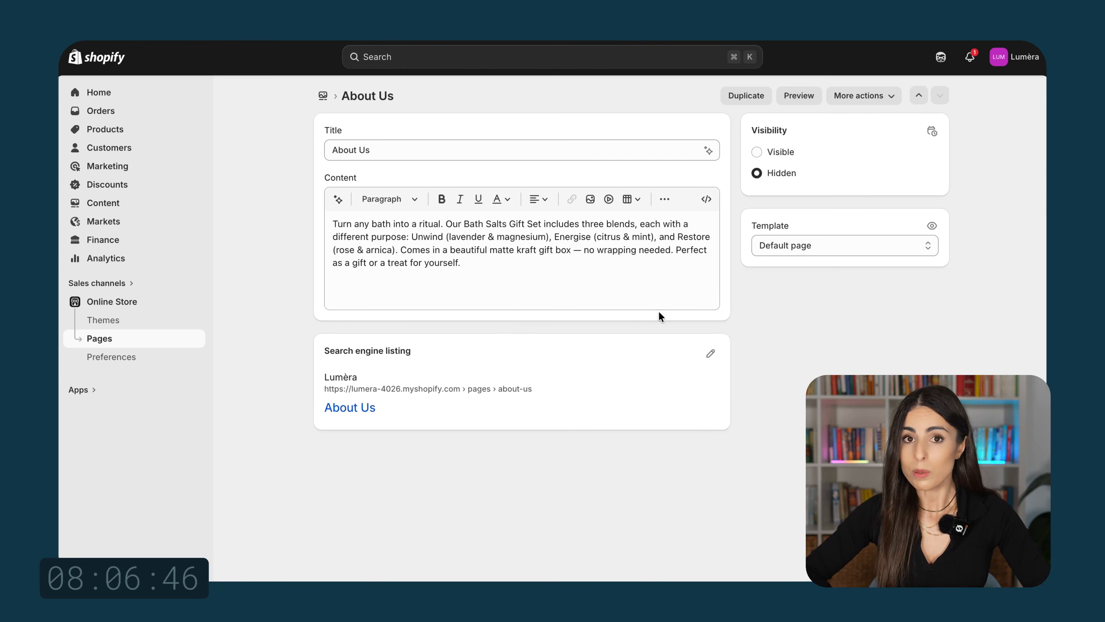
Step: Open the store's policy settings and view the automated privacy policy, leaving it as is
{"action": "left_click", "coordinate": [100, 568]}
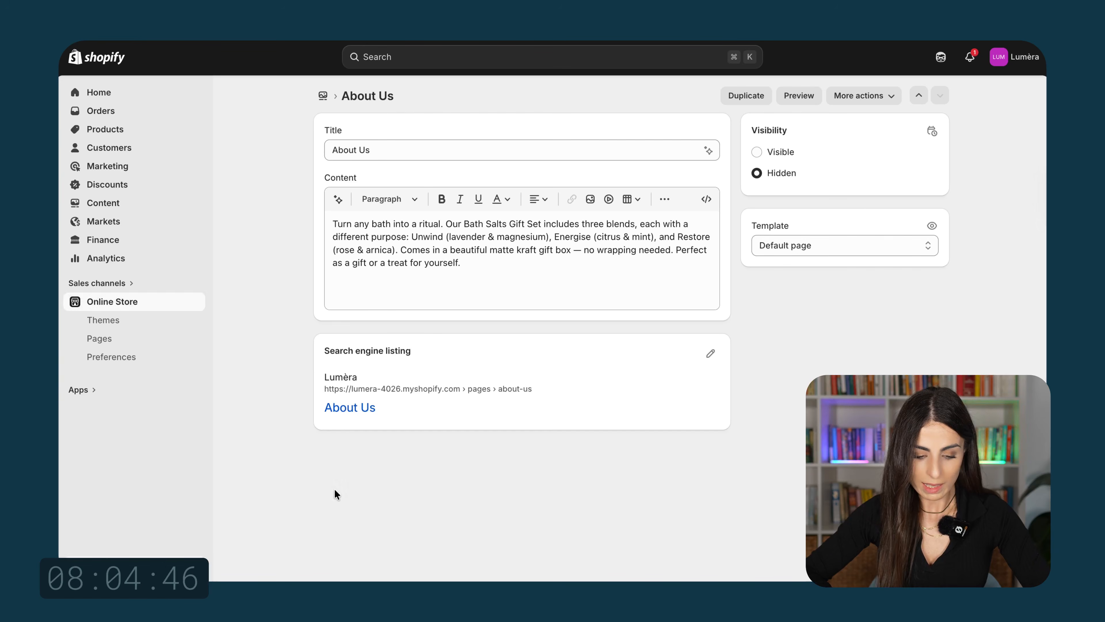
{"action": "scroll", "coordinate": [265, 465], "scroll_direction": "down", "scroll_amount": 6}
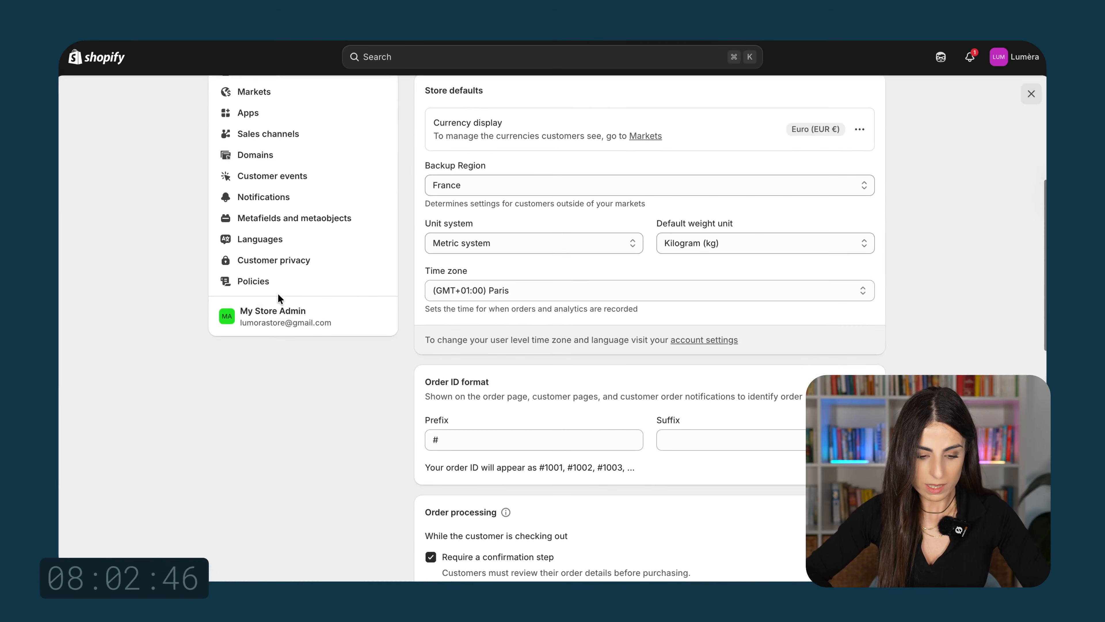
{"action": "left_click", "coordinate": [272, 285]}
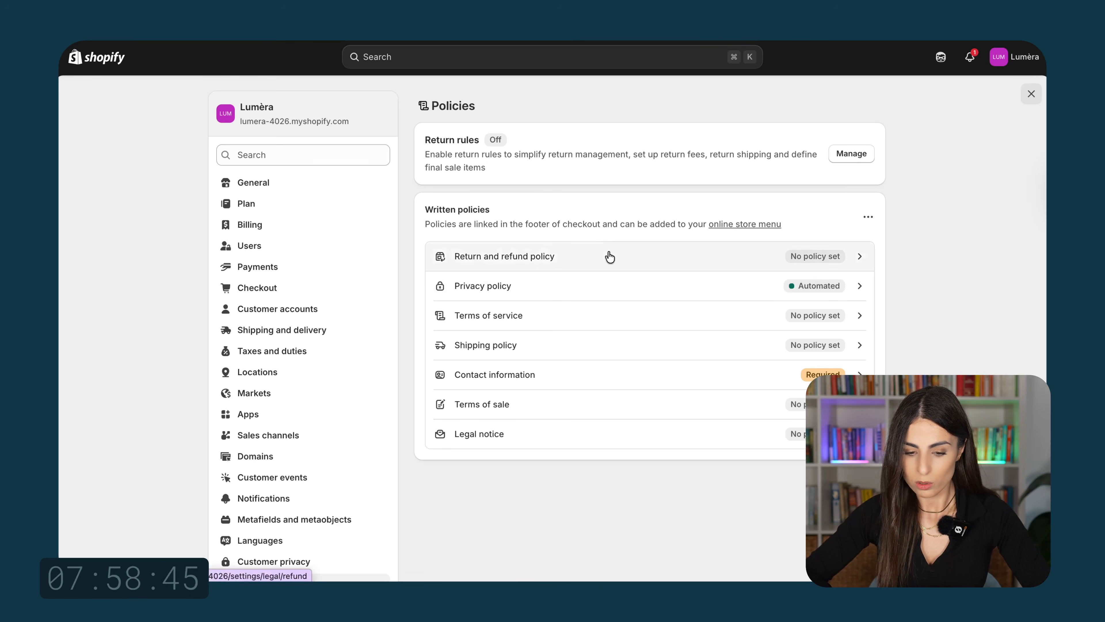
{"action": "left_click", "coordinate": [609, 287]}
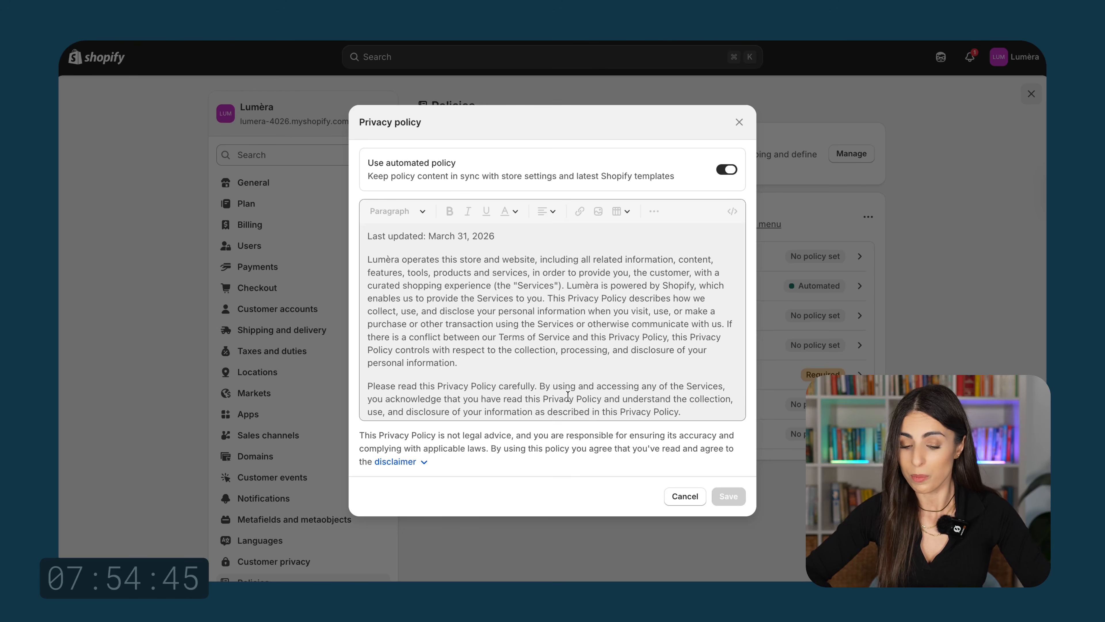
{"action": "left_click", "coordinate": [695, 497]}
Step: Fill the Terms of service policy with the provided template and publish it
{"action": "left_click", "coordinate": [715, 316]}
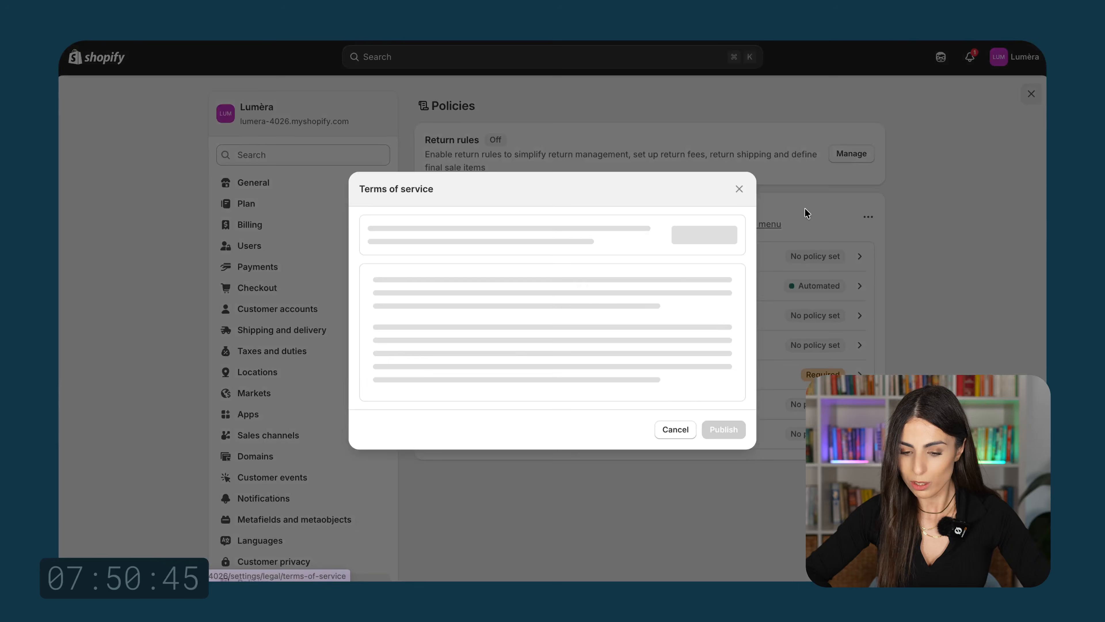
{"action": "left_click", "coordinate": [739, 197]}
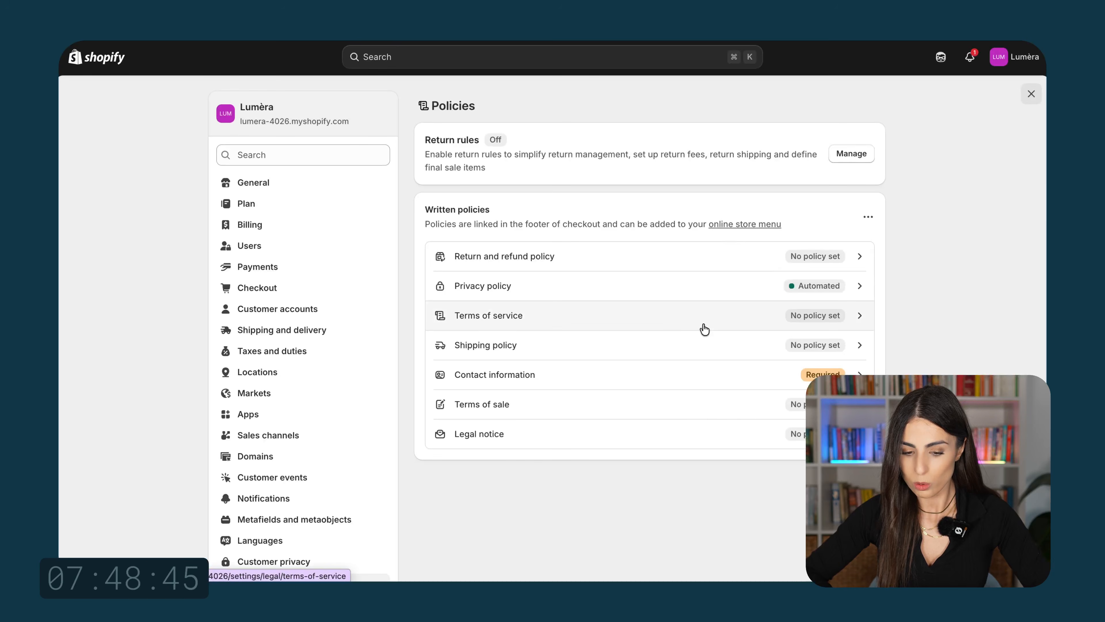
{"action": "left_click", "coordinate": [702, 322]}
{"action": "left_click", "coordinate": [717, 237]}
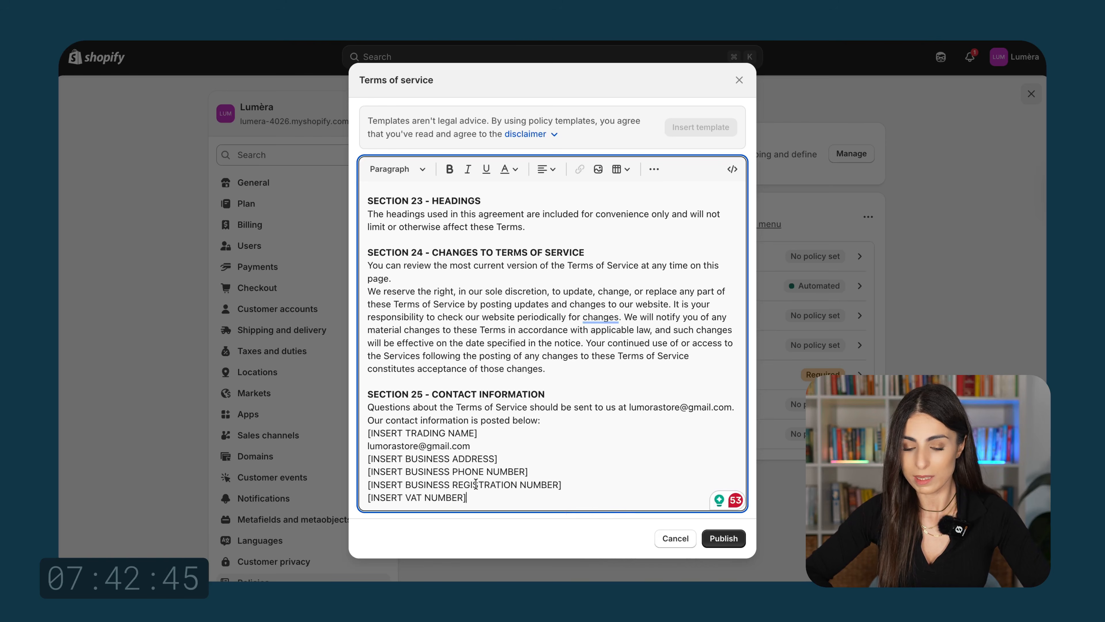
{"action": "left_click", "coordinate": [723, 538]}
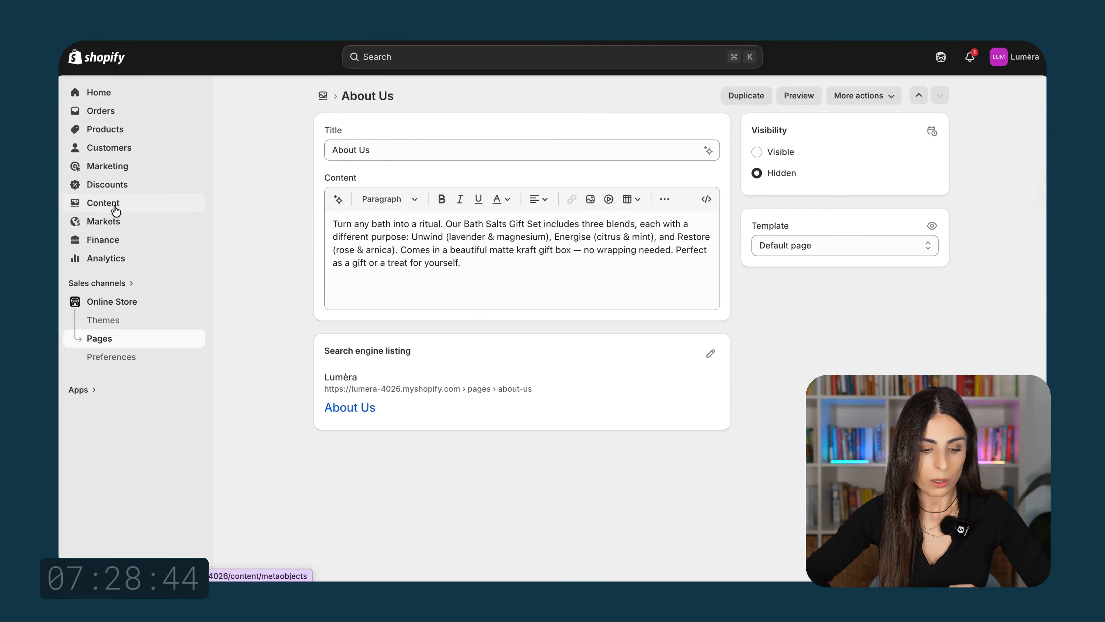
Step: Open the store's Main menu for editing and remove its Home item
{"action": "left_click", "coordinate": [116, 210]}
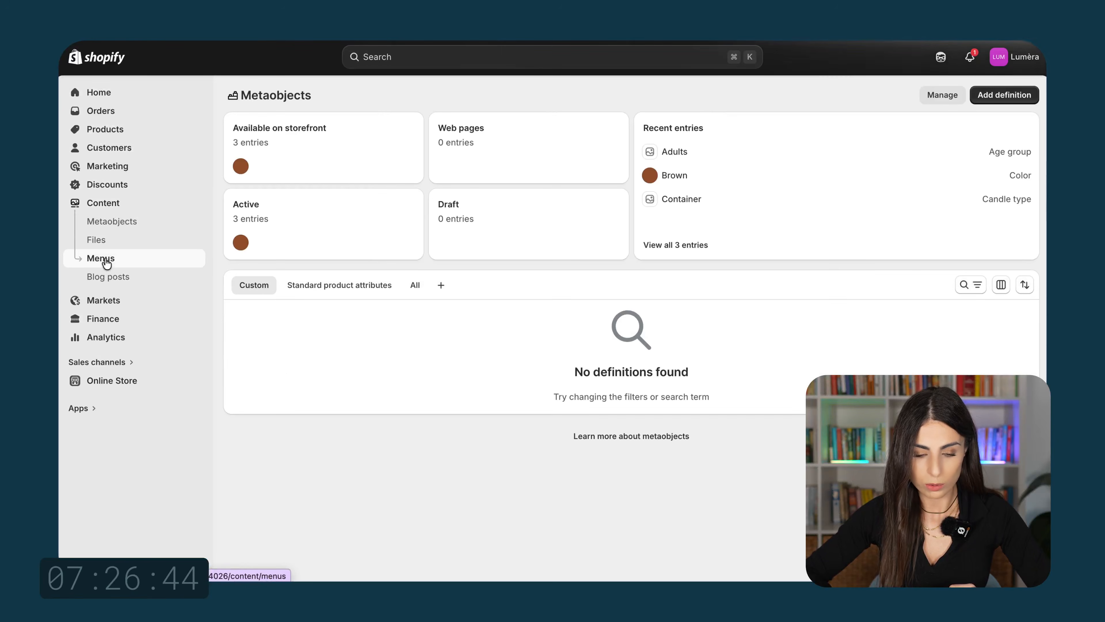
{"action": "left_click", "coordinate": [106, 261]}
{"action": "left_click", "coordinate": [259, 146]}
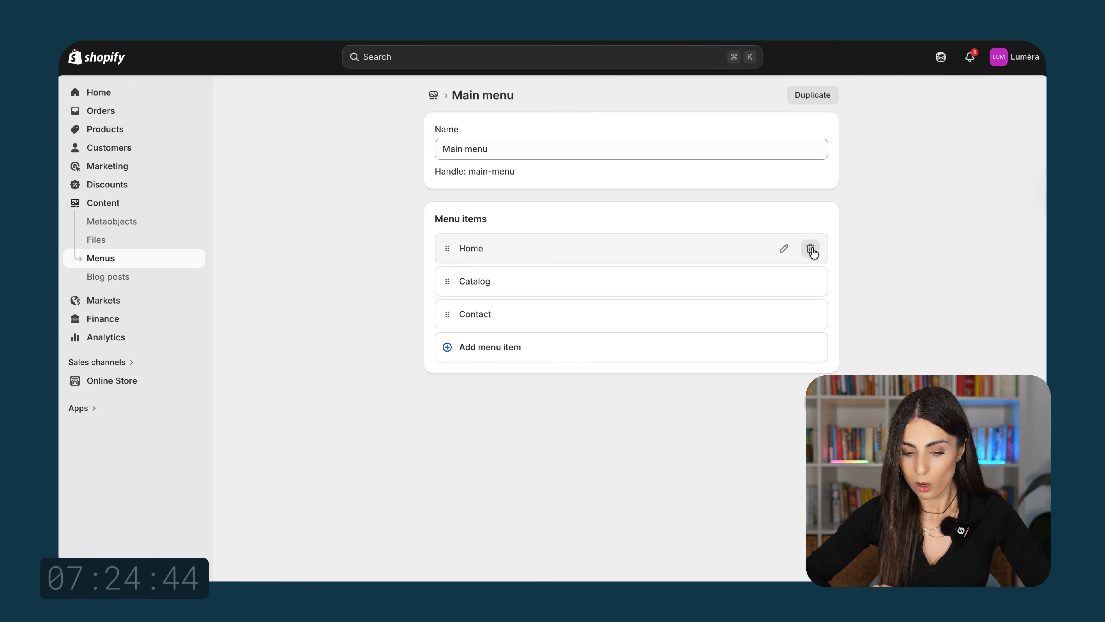
{"action": "left_click", "coordinate": [811, 249]}
{"action": "left_click", "coordinate": [722, 345]}
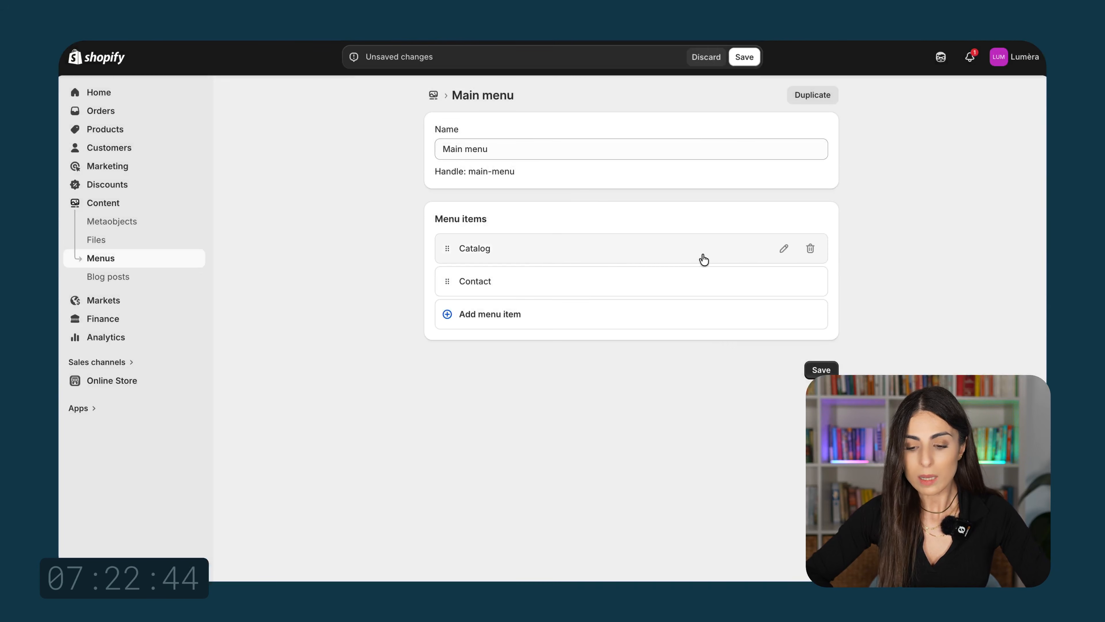
Step: Rename the Catalog menu item to Shop, keeping its link to All products
{"action": "left_click", "coordinate": [783, 249]}
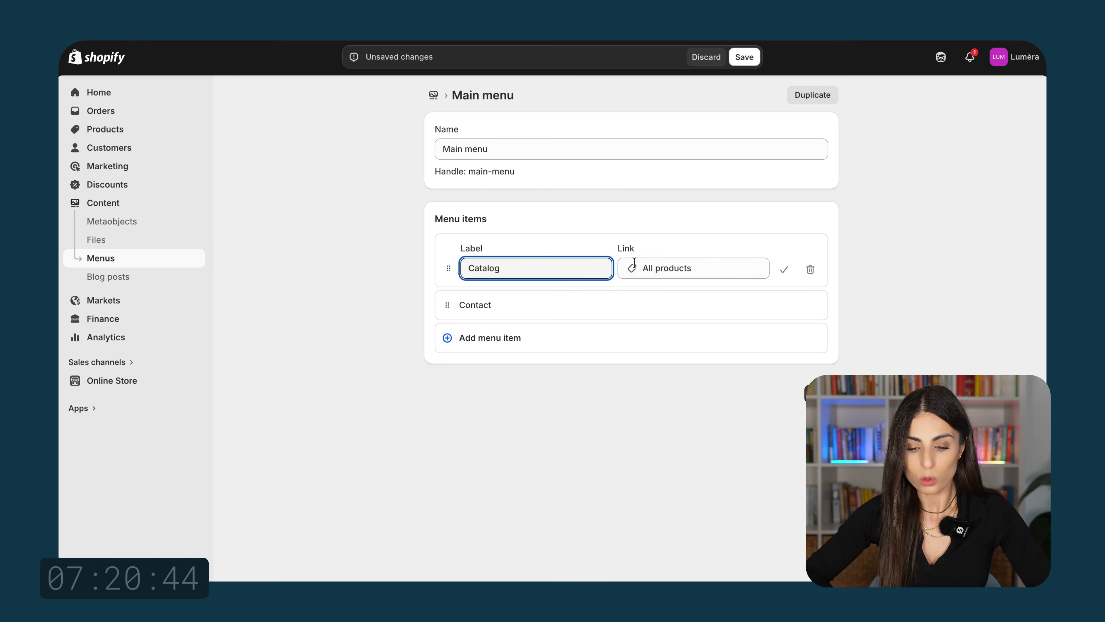
{"action": "left_click_drag", "start_coordinate": [548, 283], "coordinate": [441, 272]}
{"action": "left_click", "coordinate": [533, 265]}
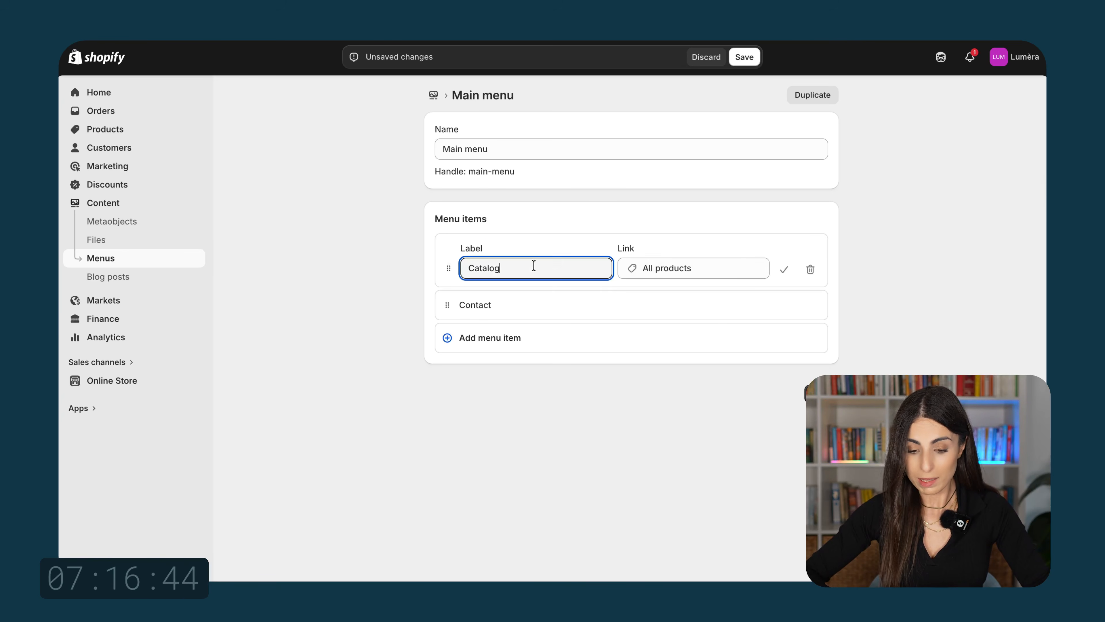
{"action": "key", "text": "BackSpace"}
{"action": "key", "text": "BackSpace"}
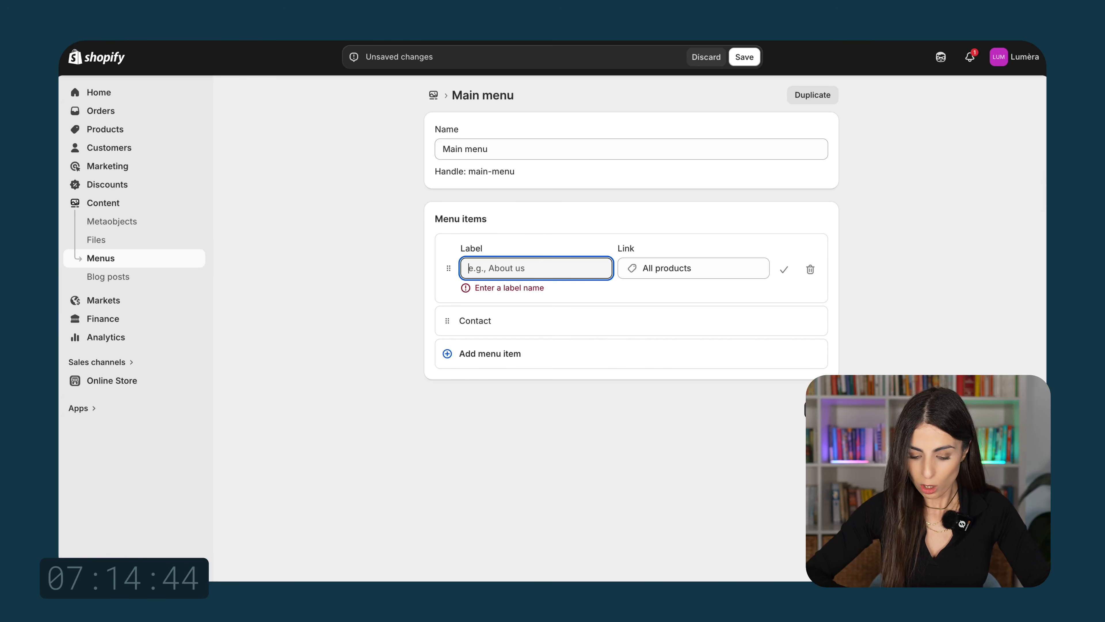
{"action": "type", "text": "Shop"}
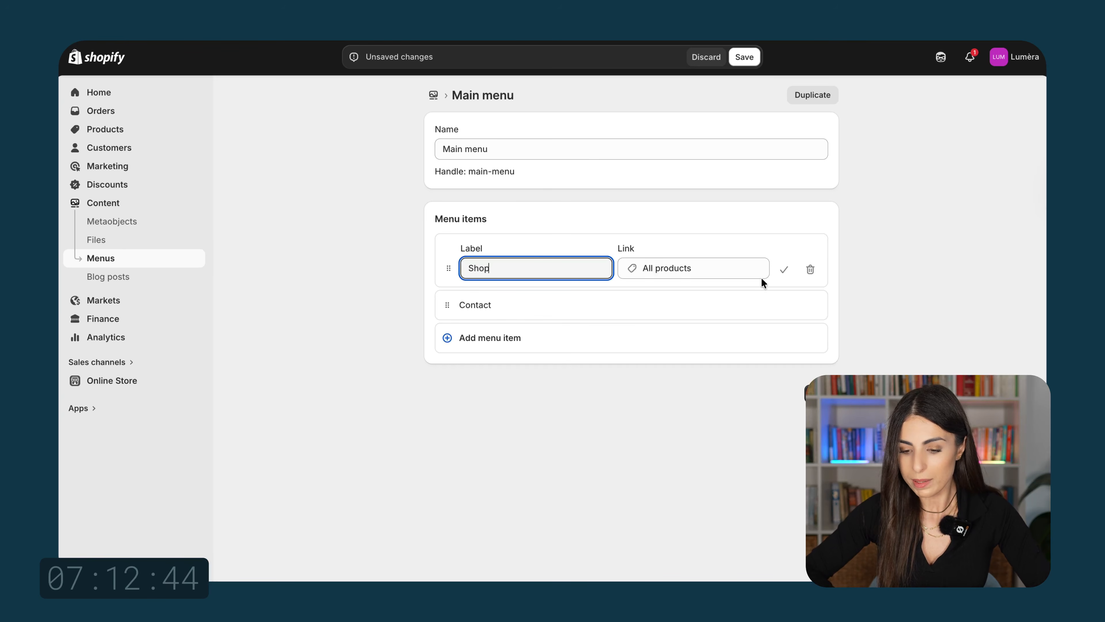
{"action": "left_click", "coordinate": [783, 270]}
Step: Add a menu item linked to the Amber & Vanilla Soy Candle product and nest it under Shop
{"action": "left_click", "coordinate": [583, 322]}
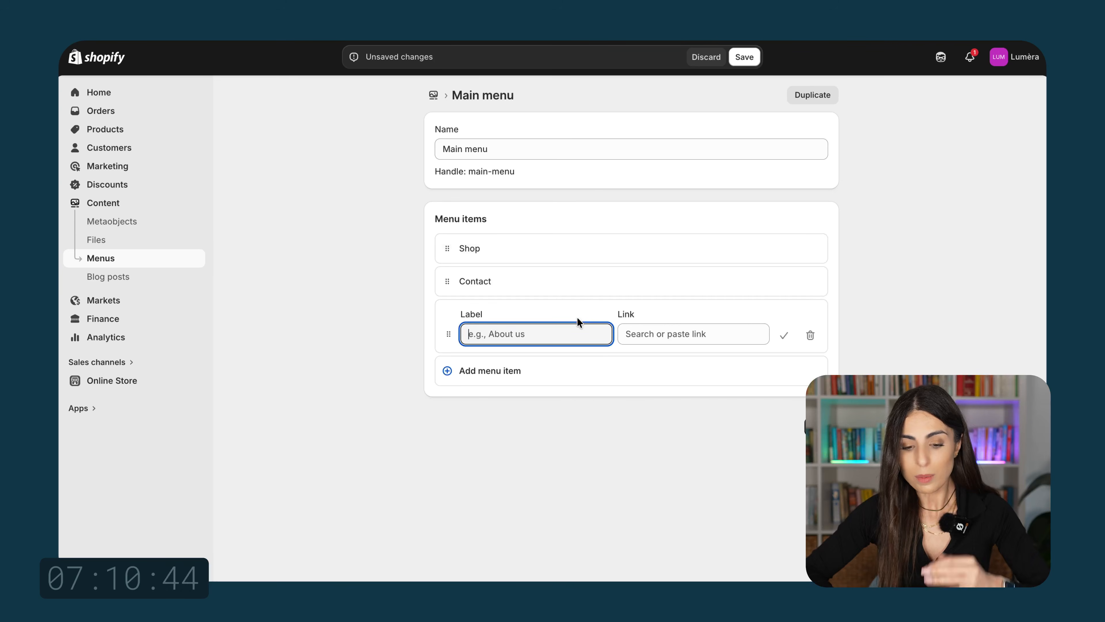
{"action": "left_click", "coordinate": [673, 338]}
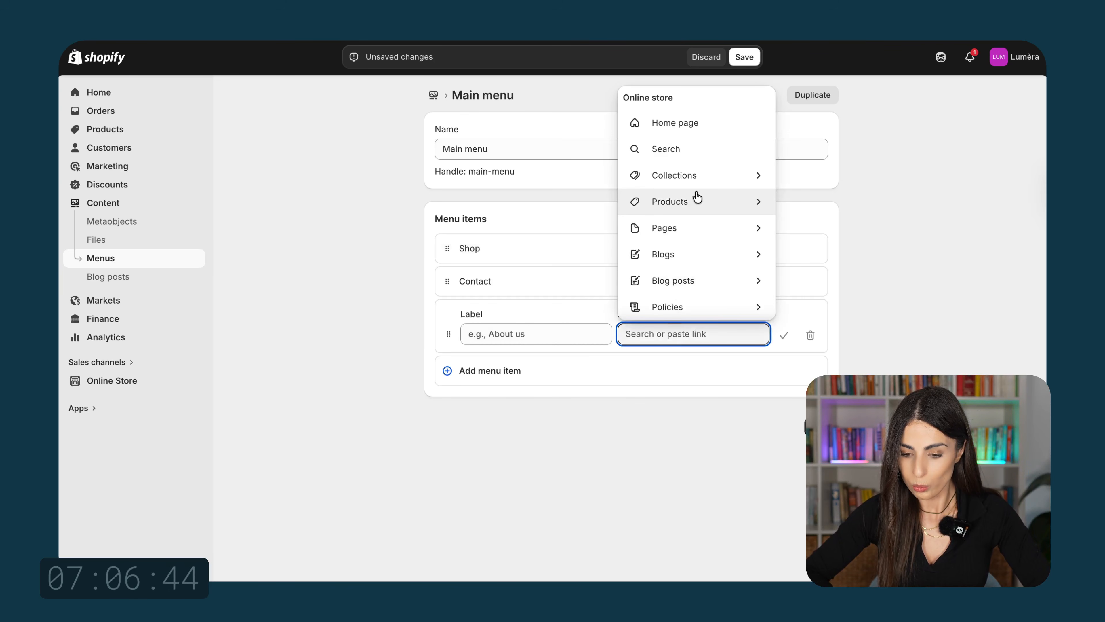
{"action": "left_click", "coordinate": [696, 201]}
{"action": "left_click", "coordinate": [661, 422]}
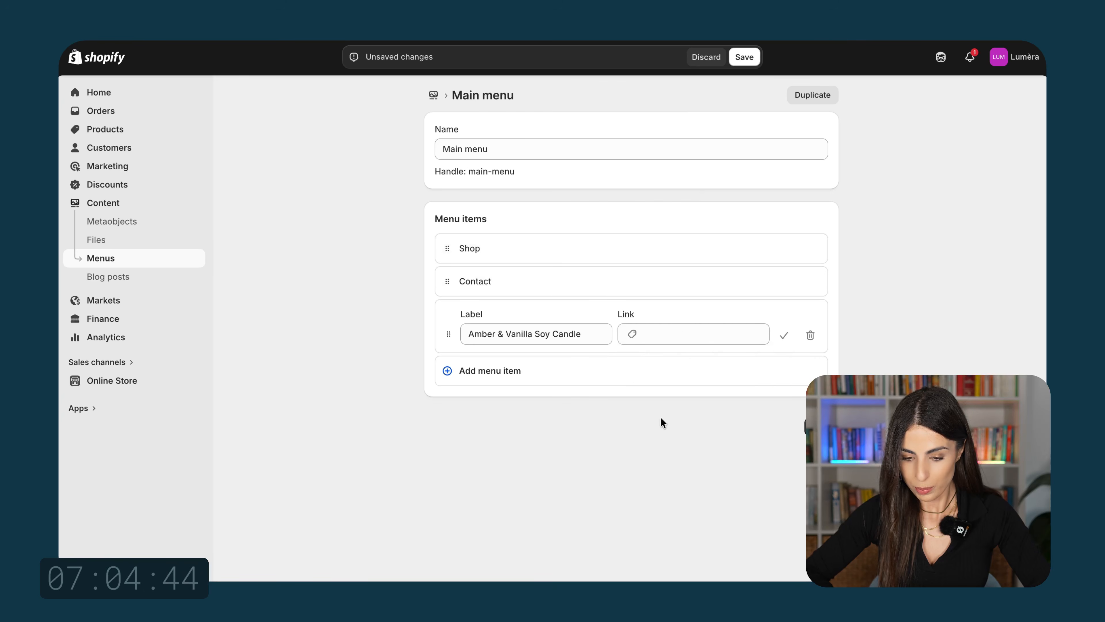
{"action": "left_click", "coordinate": [788, 338]}
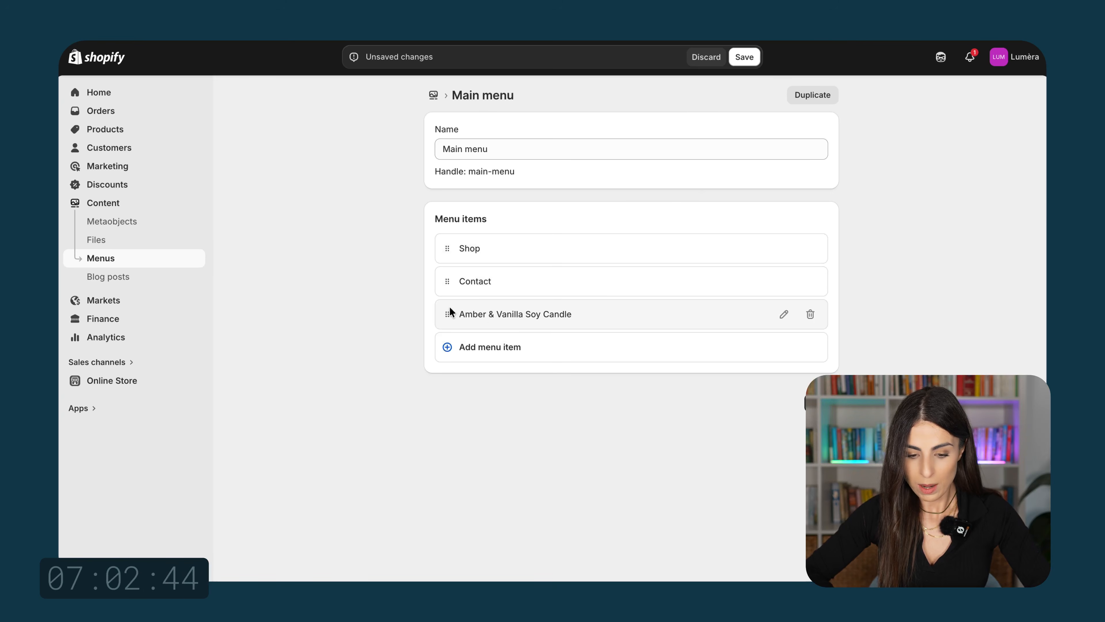
{"action": "left_click_drag", "start_coordinate": [449, 306], "coordinate": [474, 276]}
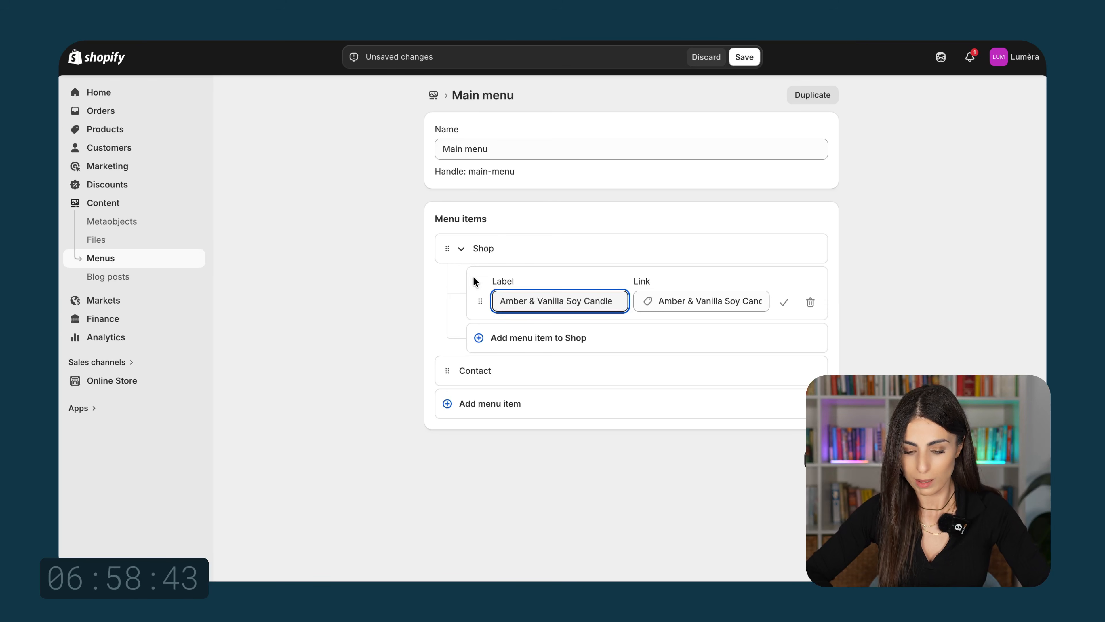
Step: Add submenu items under Shop linked to the Bath Salts Gift Set, Linen & Pillow Spray and Reed Diffuser Set products
{"action": "left_click", "coordinate": [657, 347]}
{"action": "left_click", "coordinate": [730, 362]}
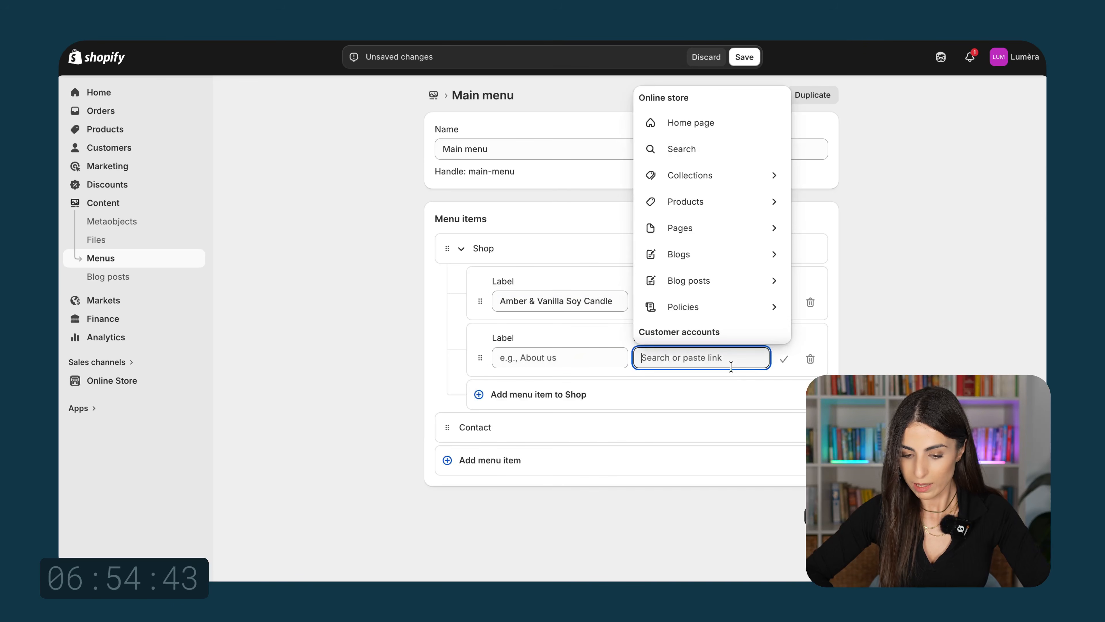
{"action": "left_click", "coordinate": [698, 202]}
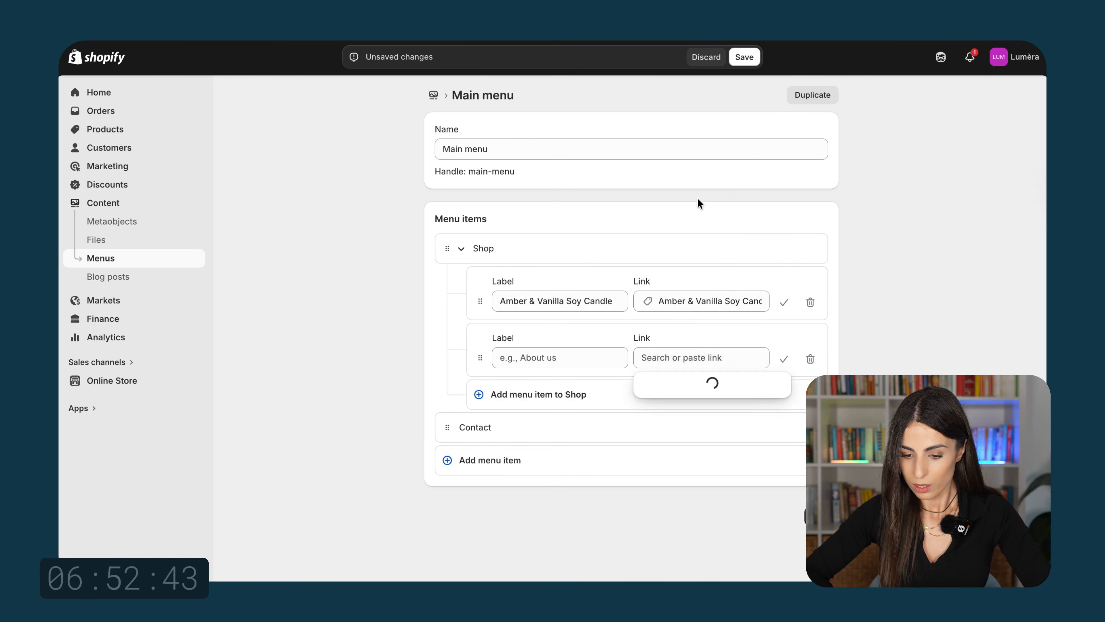
{"action": "left_click", "coordinate": [672, 462]}
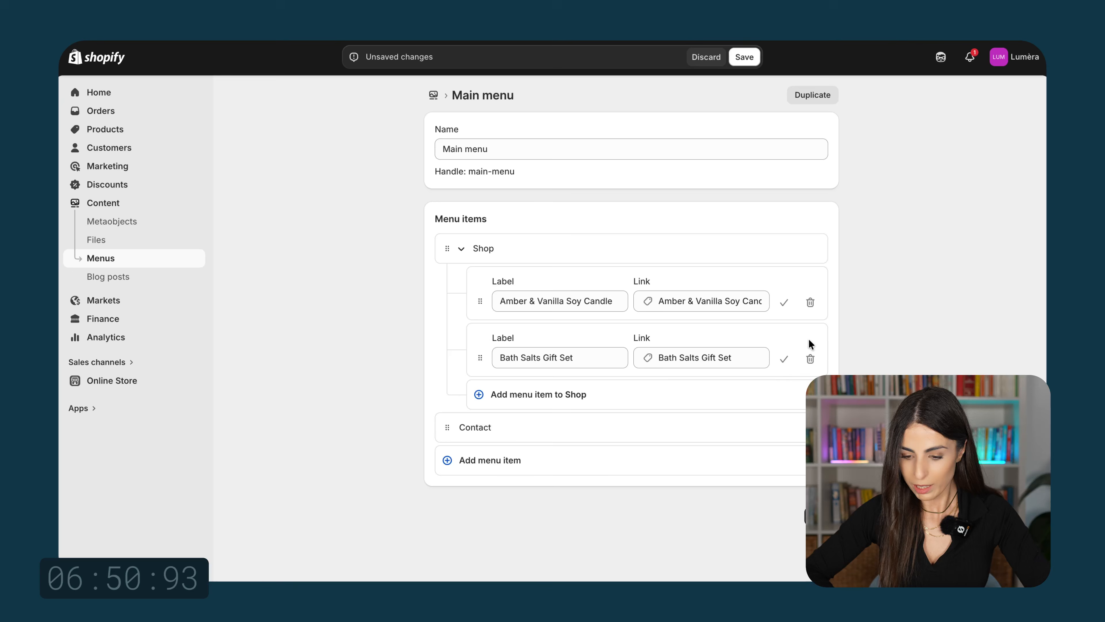
{"action": "left_click", "coordinate": [783, 358]}
{"action": "left_click", "coordinate": [665, 376]}
{"action": "left_click", "coordinate": [701, 390]}
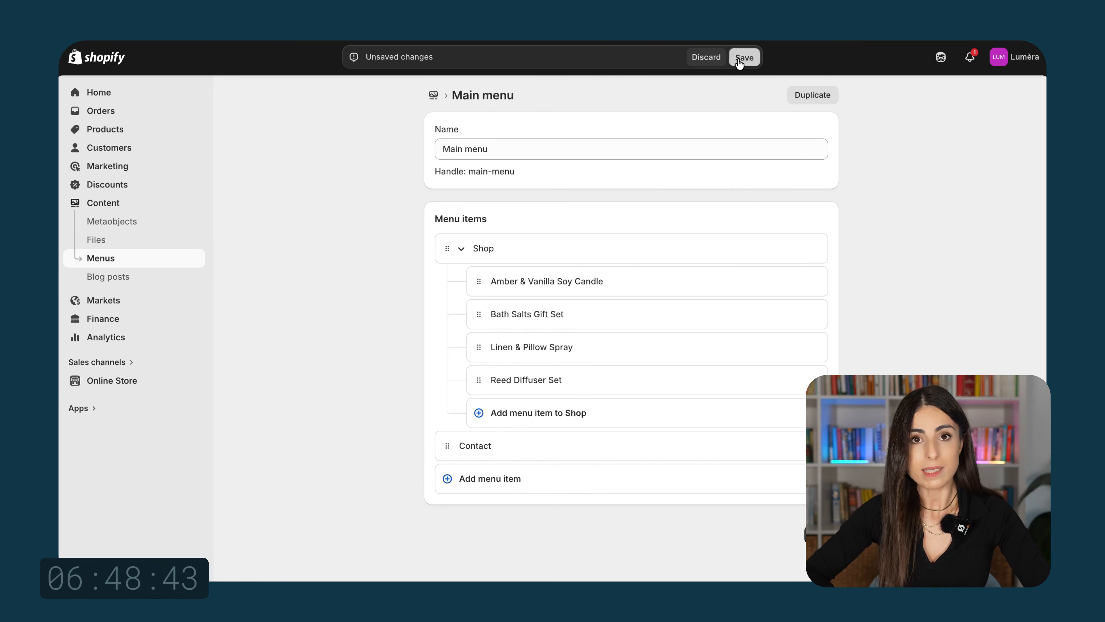
Step: Save the Main menu changes, and set the About Us page's visibility to Visible and save the page
{"action": "left_click", "coordinate": [741, 59]}
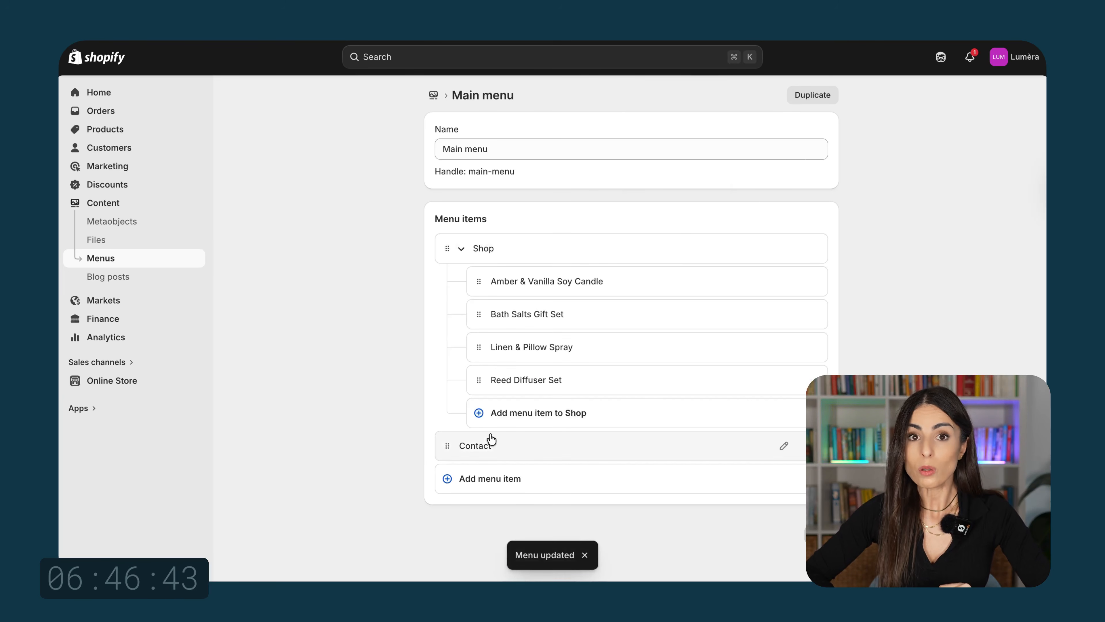
{"action": "left_click", "coordinate": [103, 382]}
{"action": "left_click", "coordinate": [111, 337]}
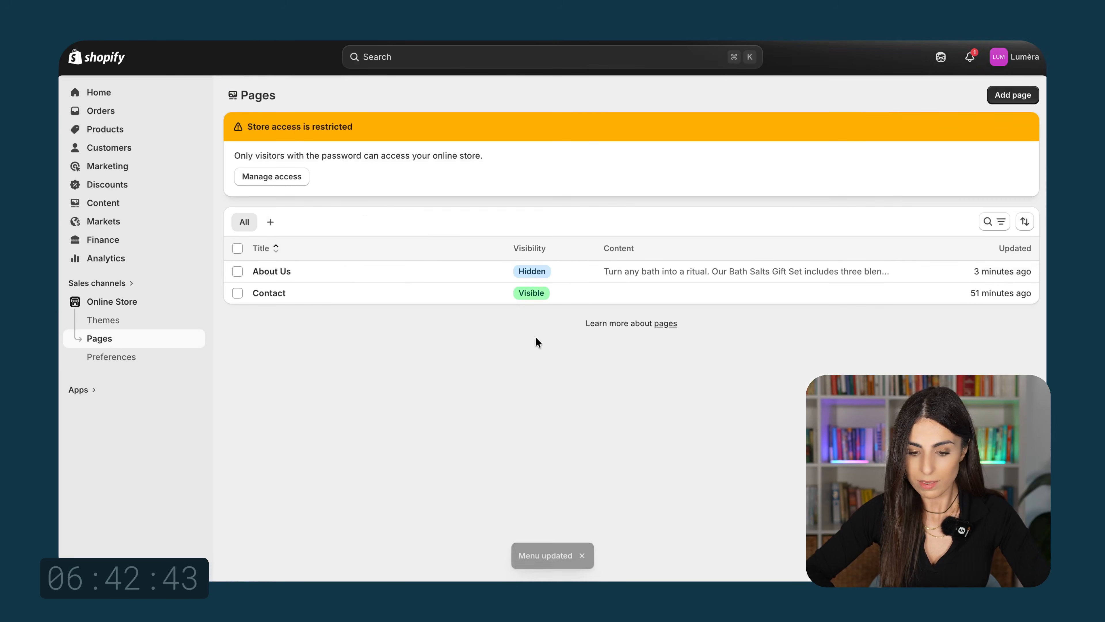
{"action": "left_click", "coordinate": [341, 279]}
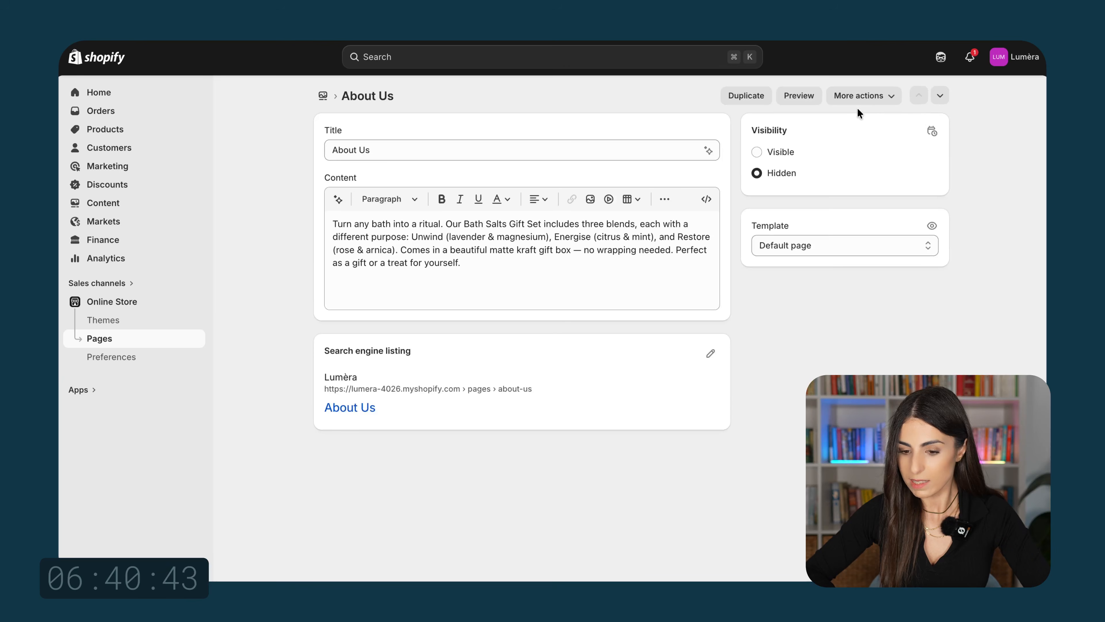
{"action": "left_click", "coordinate": [787, 158]}
{"action": "left_click", "coordinate": [745, 56]}
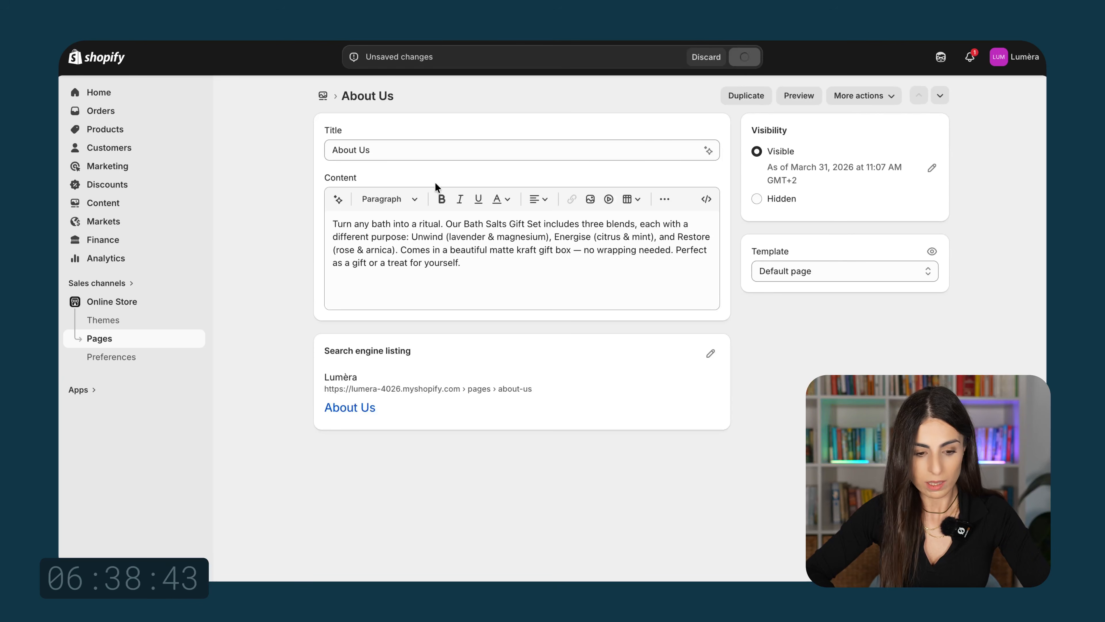
Step: Add a top-level item linked to the About Us page to the Main menu and save the menu
{"action": "left_click", "coordinate": [112, 203]}
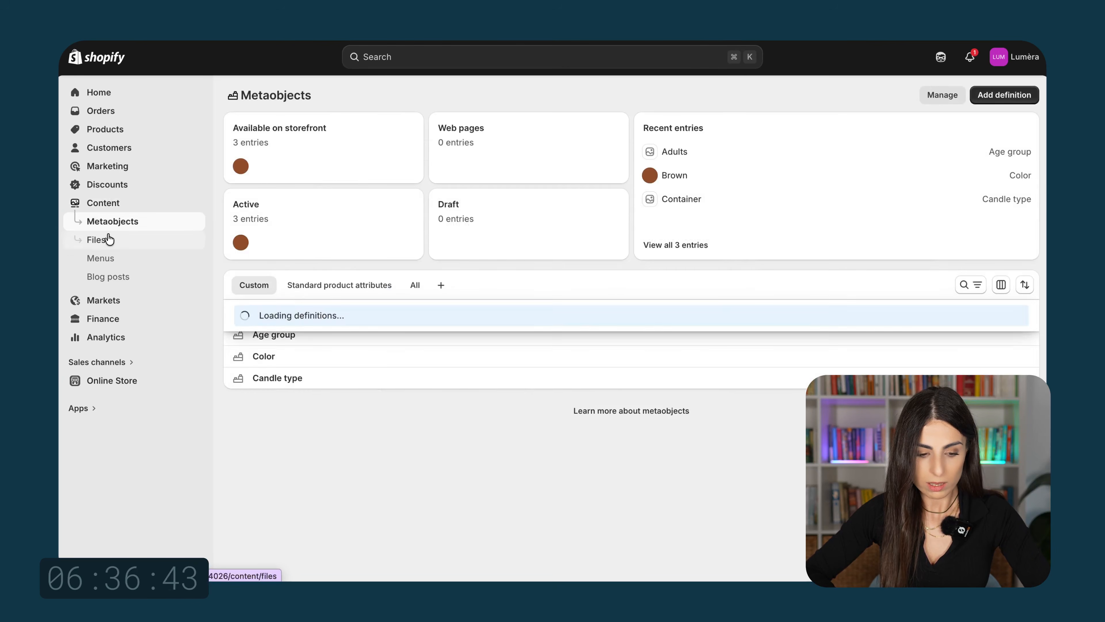
{"action": "left_click", "coordinate": [99, 258]}
{"action": "left_click", "coordinate": [300, 152]}
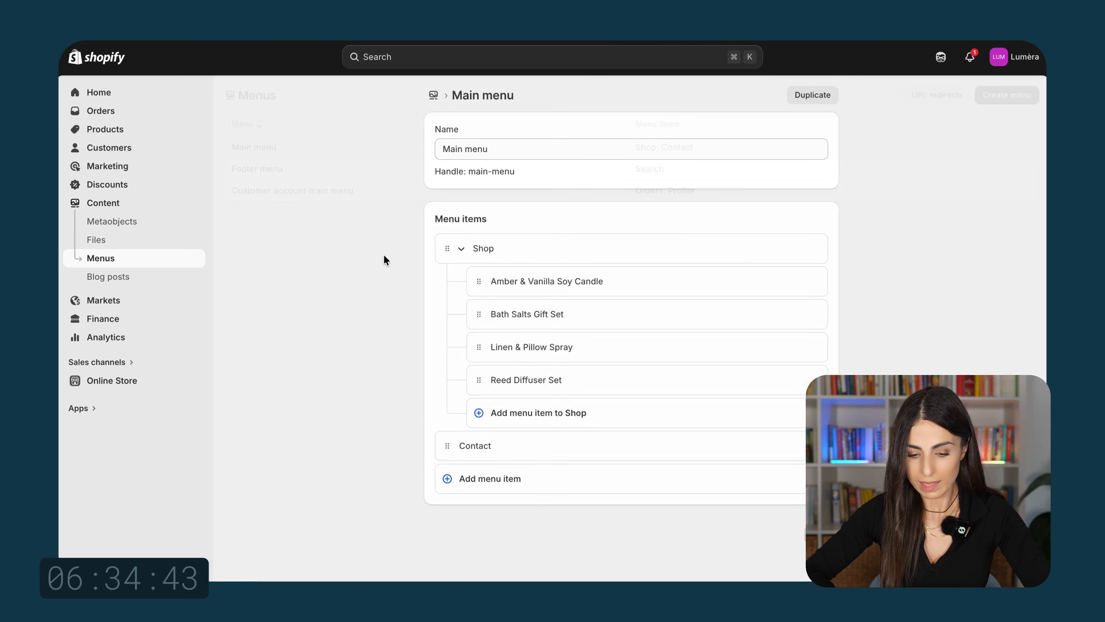
{"action": "left_click", "coordinate": [507, 486]}
{"action": "left_click", "coordinate": [691, 497]}
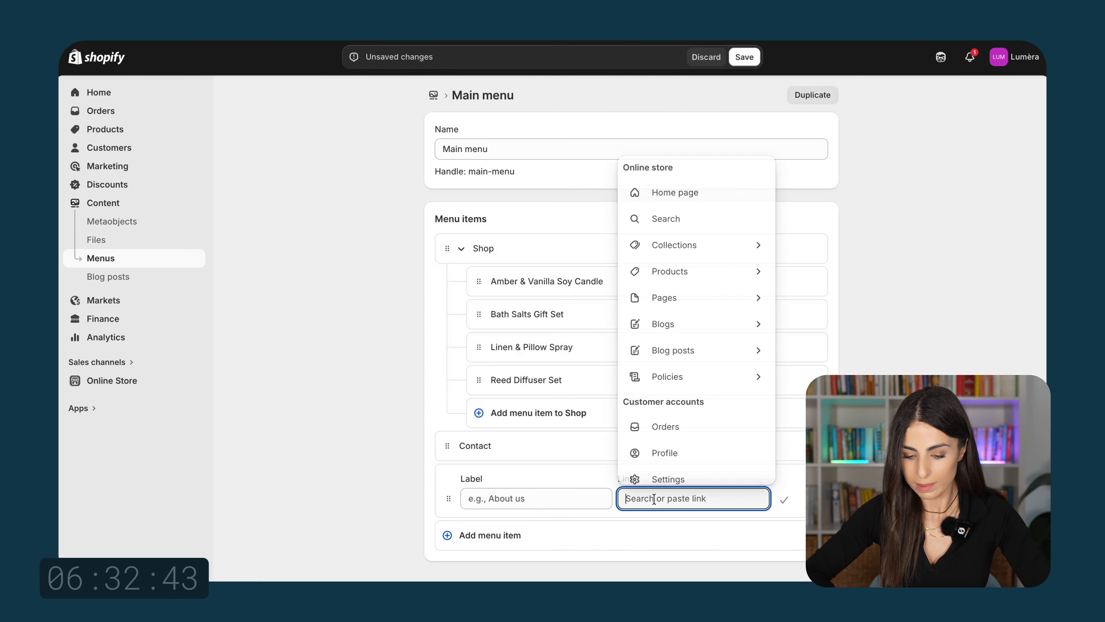
{"action": "left_click", "coordinate": [669, 298]}
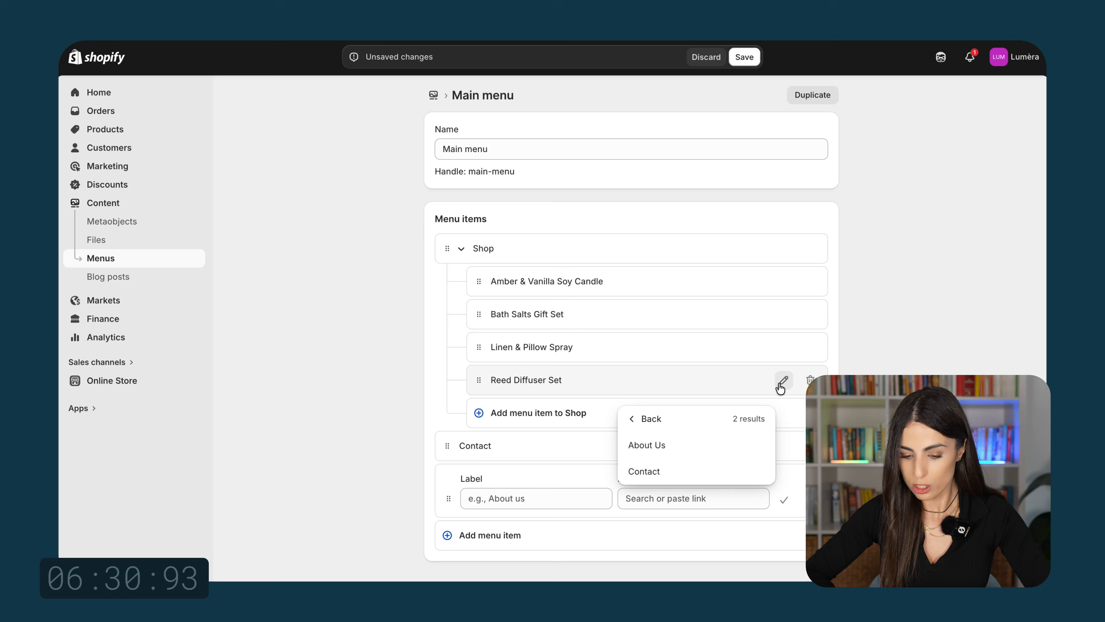
{"action": "left_click", "coordinate": [686, 447]}
{"action": "left_click", "coordinate": [789, 502]}
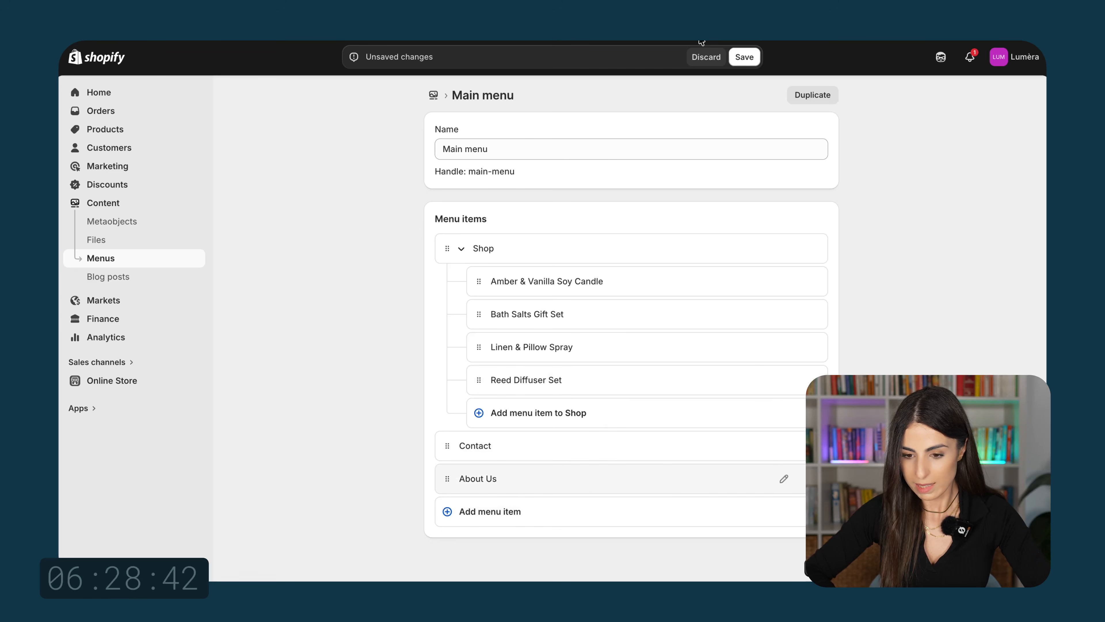
{"action": "left_click", "coordinate": [744, 58]}
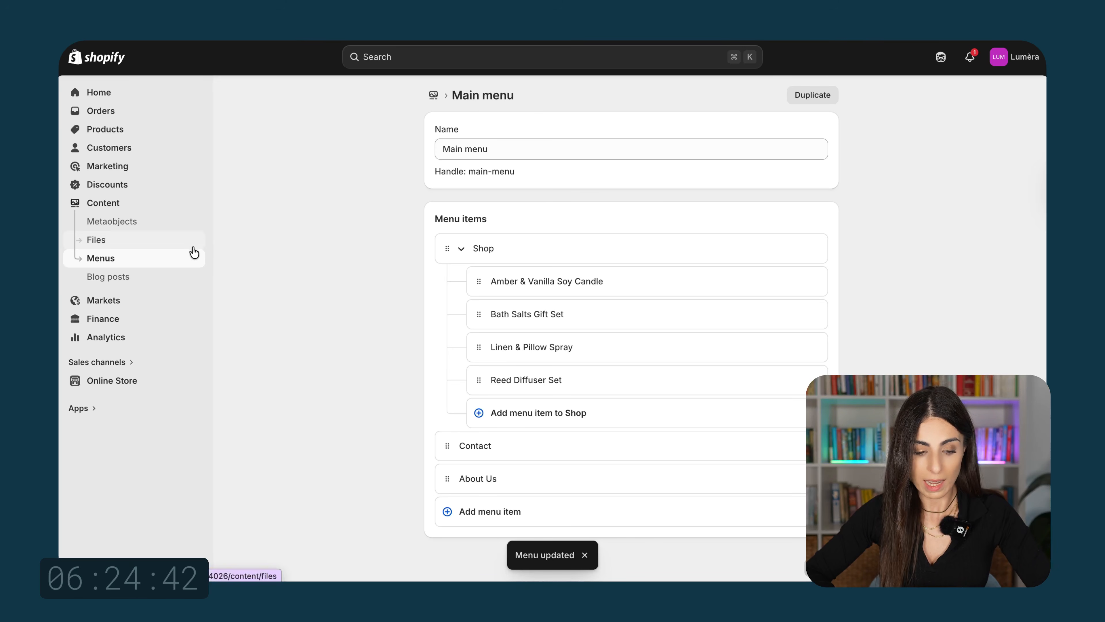
Step: Add items linked to the Privacy Policy, Shipping Policy and Terms of Service to the Footer menu and save it
{"action": "left_click", "coordinate": [153, 262]}
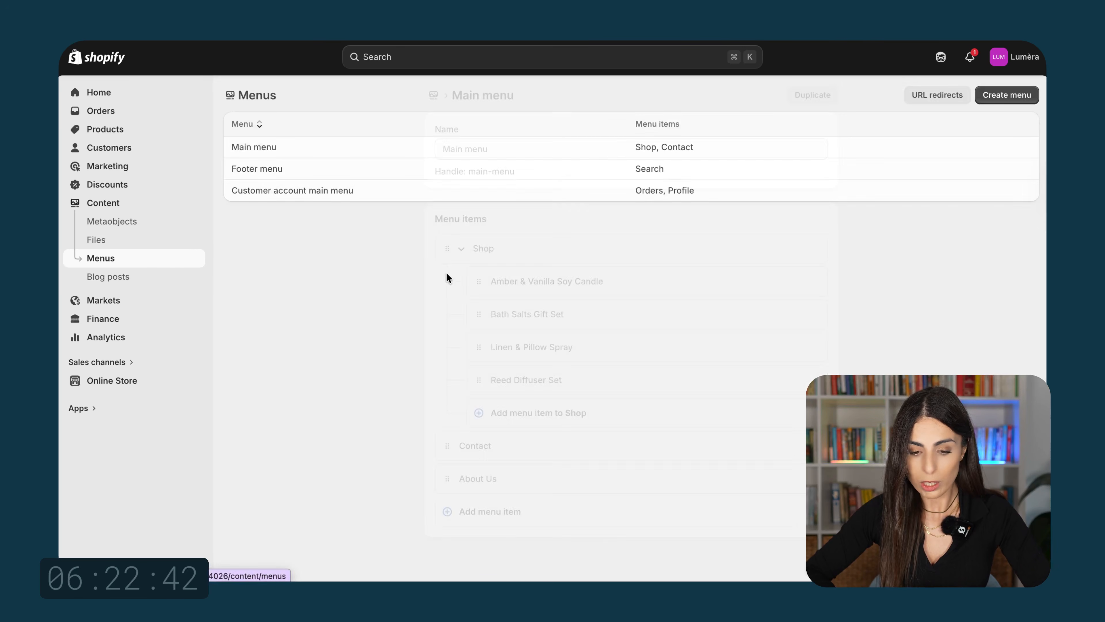
{"action": "left_click", "coordinate": [420, 172]}
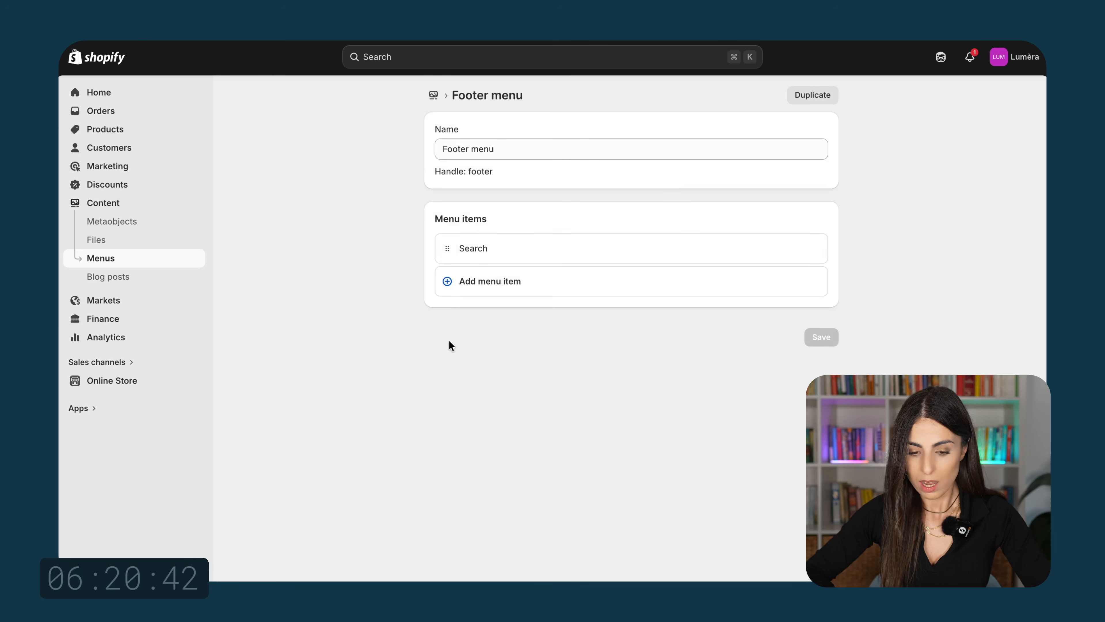
{"action": "left_click", "coordinate": [502, 282]}
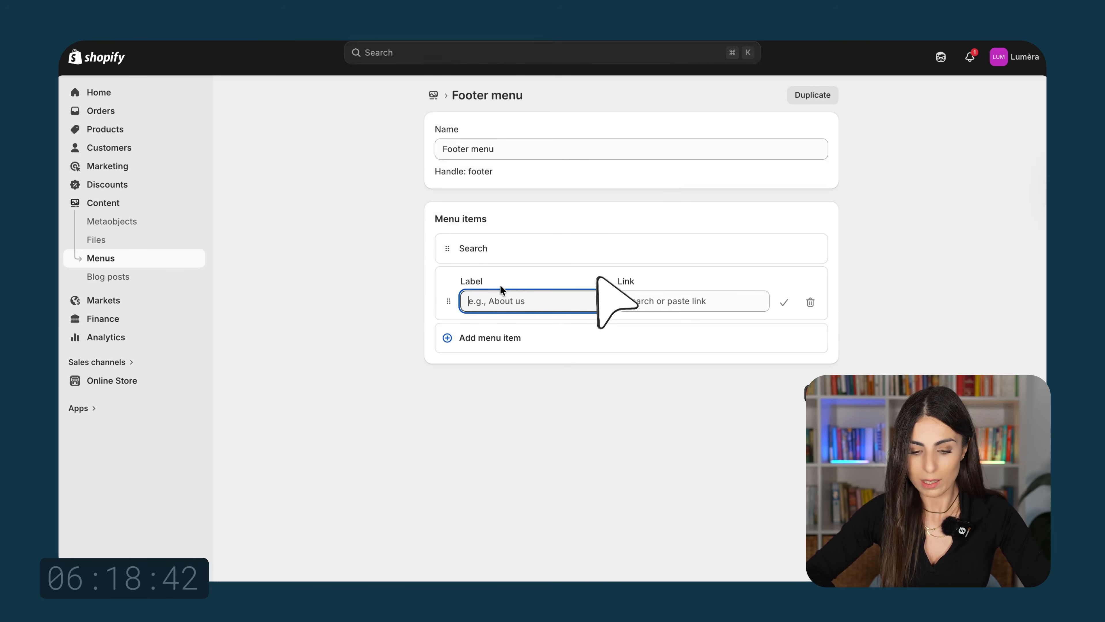
{"action": "left_click", "coordinate": [698, 300]}
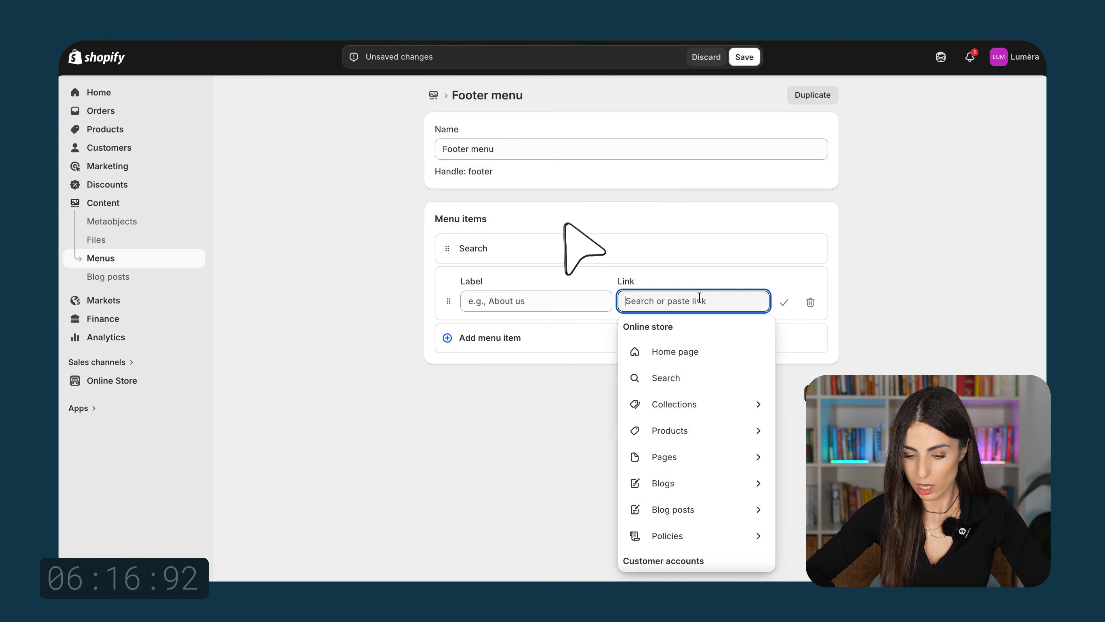
{"action": "left_click", "coordinate": [678, 534]}
{"action": "left_click", "coordinate": [690, 356]}
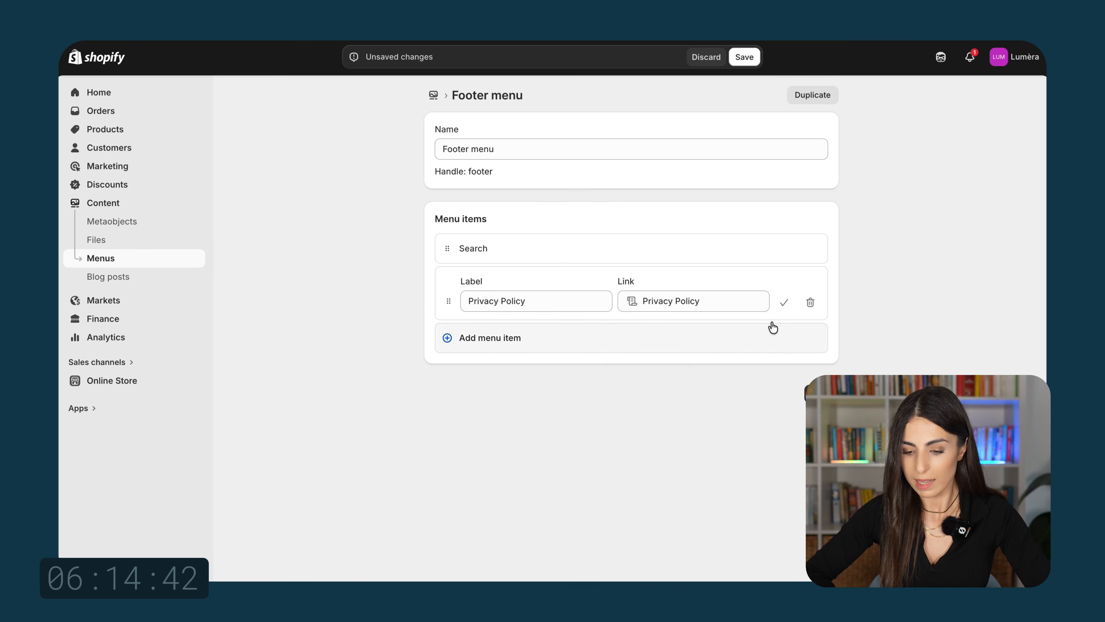
{"action": "left_click", "coordinate": [781, 300]}
{"action": "left_click", "coordinate": [631, 313]}
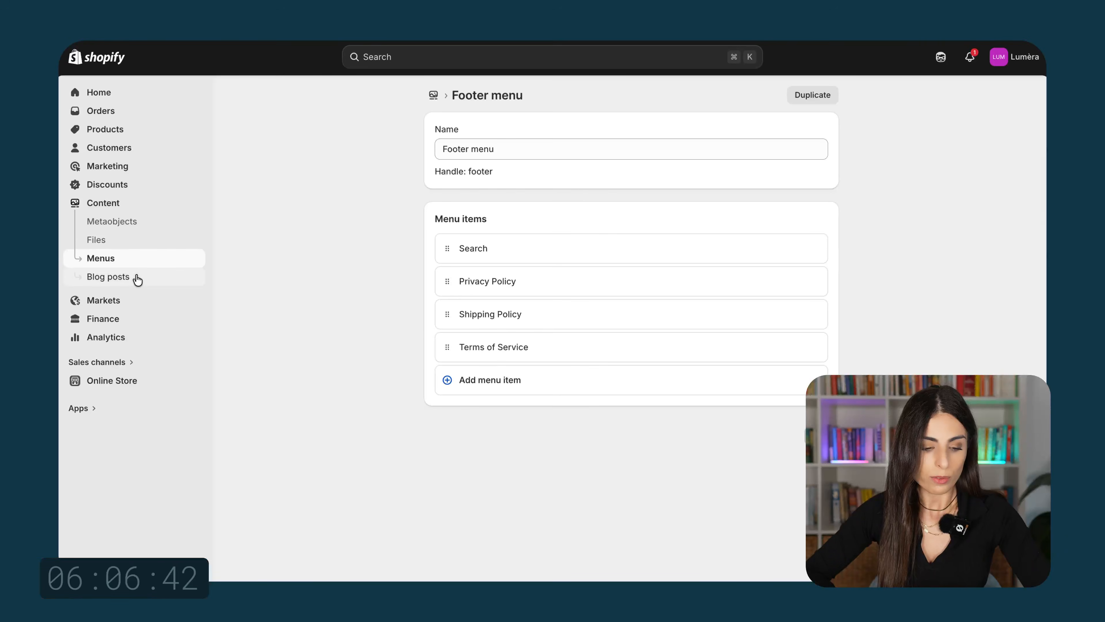
Step: Browse the online store's current theme, the generated theme suggestions and the popular free themes
{"action": "left_click", "coordinate": [126, 383]}
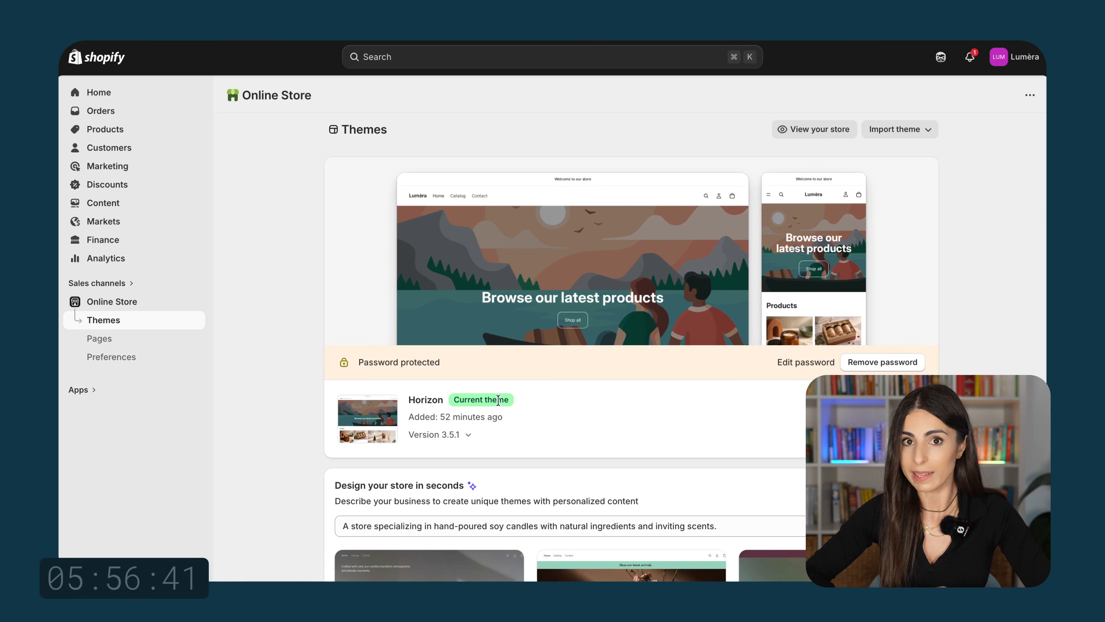
{"action": "scroll", "coordinate": [499, 400], "scroll_direction": "down", "scroll_amount": 6}
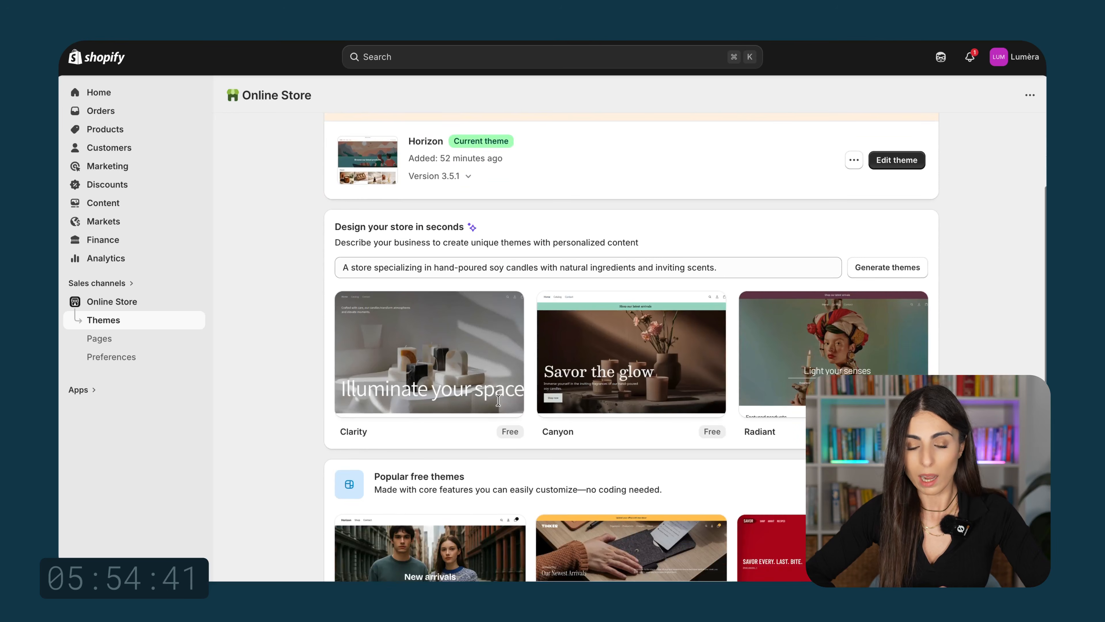
{"action": "mouse_move", "coordinate": [644, 327]}
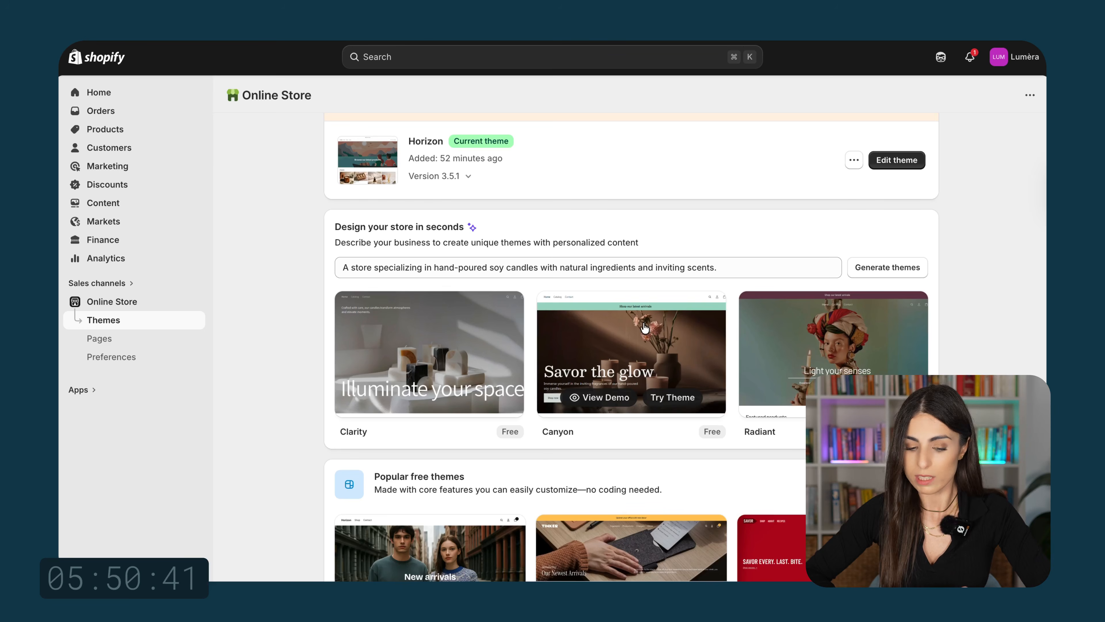
{"action": "scroll", "coordinate": [645, 327], "scroll_direction": "down", "scroll_amount": 6}
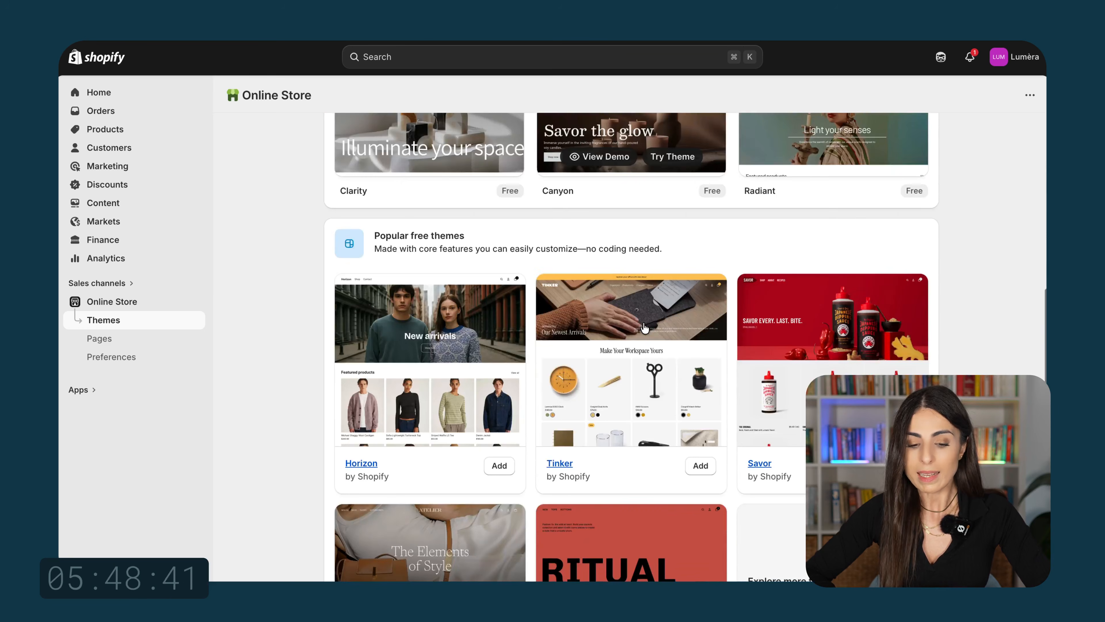
{"action": "scroll", "coordinate": [640, 310], "scroll_direction": "down", "scroll_amount": 2}
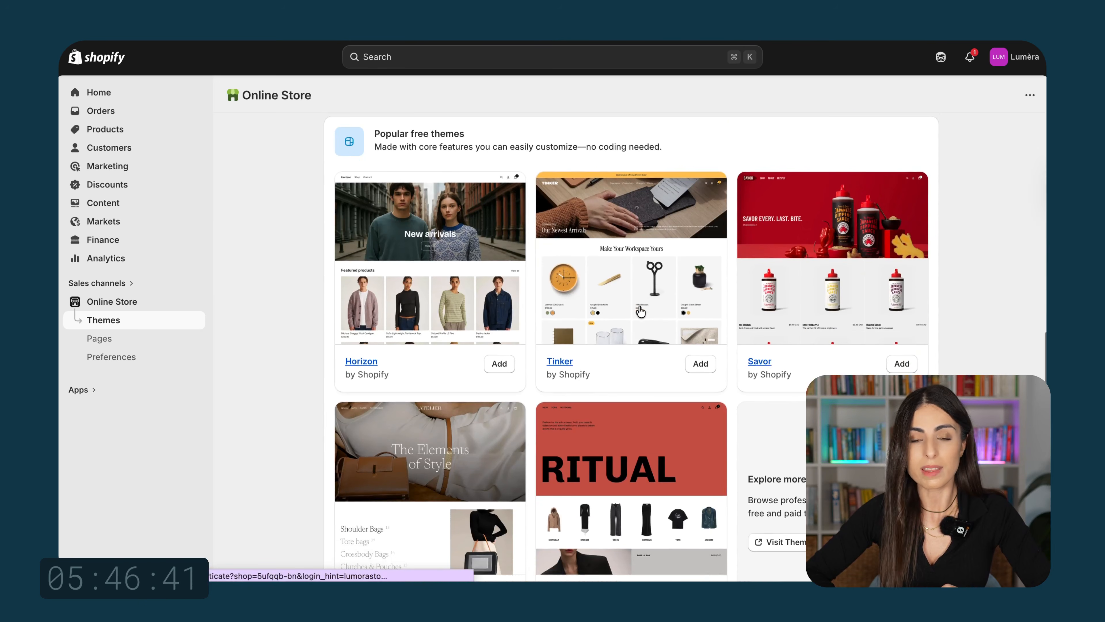
{"action": "scroll", "coordinate": [640, 312], "scroll_direction": "down", "scroll_amount": 2}
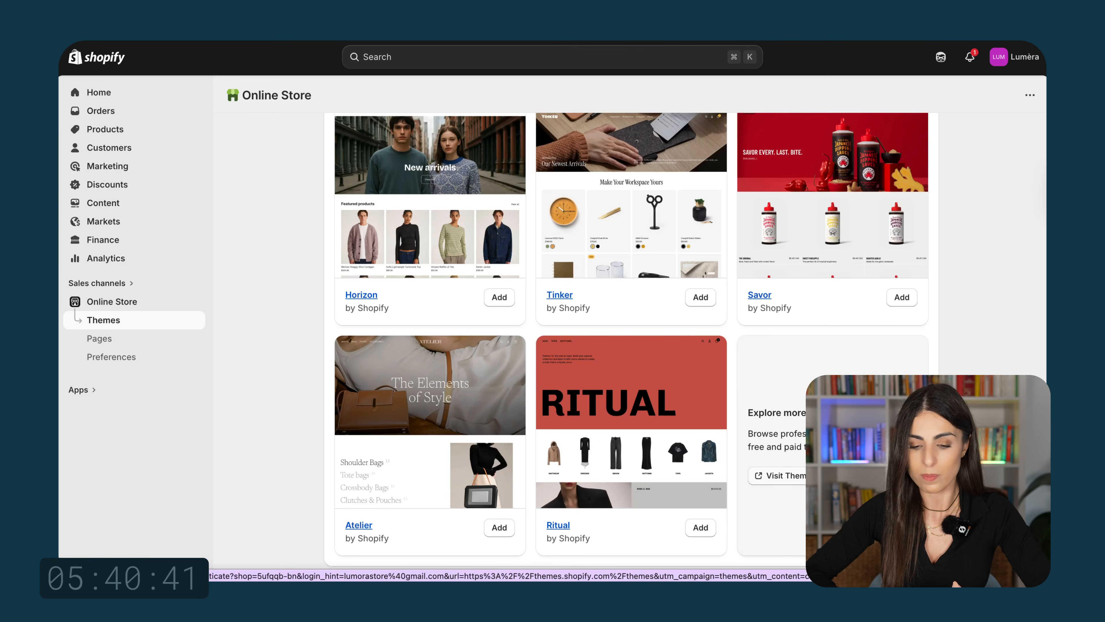
{"action": "scroll", "coordinate": [631, 348], "scroll_direction": "up", "scroll_amount": 15}
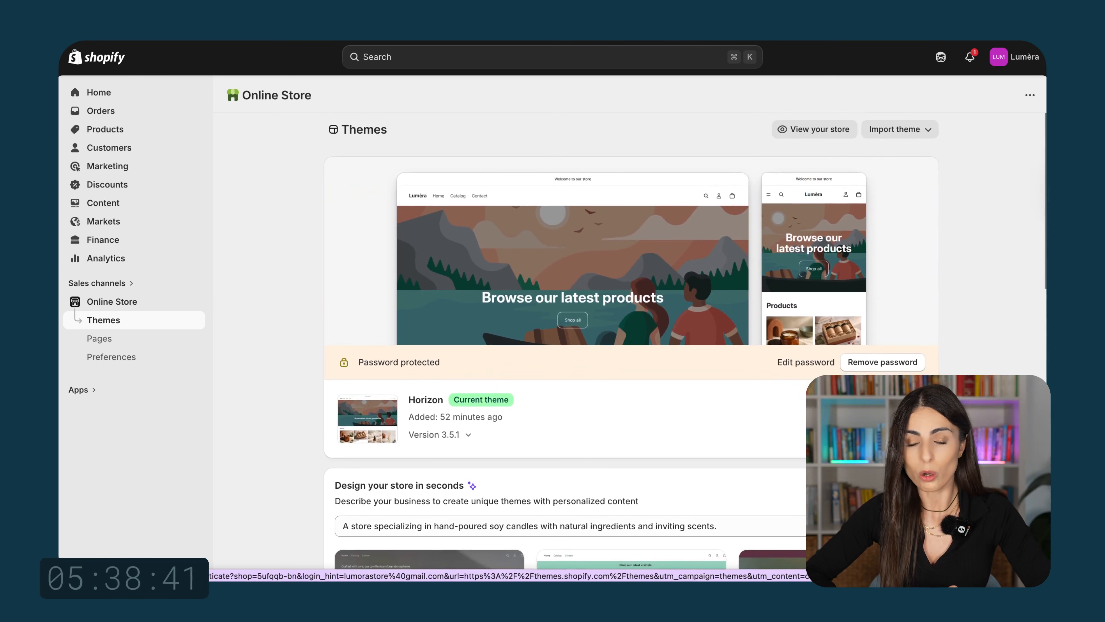
Step: Open the Horizon theme for editing and set the home page Hero section's first image to Homepage_banner.png
{"action": "left_click", "coordinate": [899, 418]}
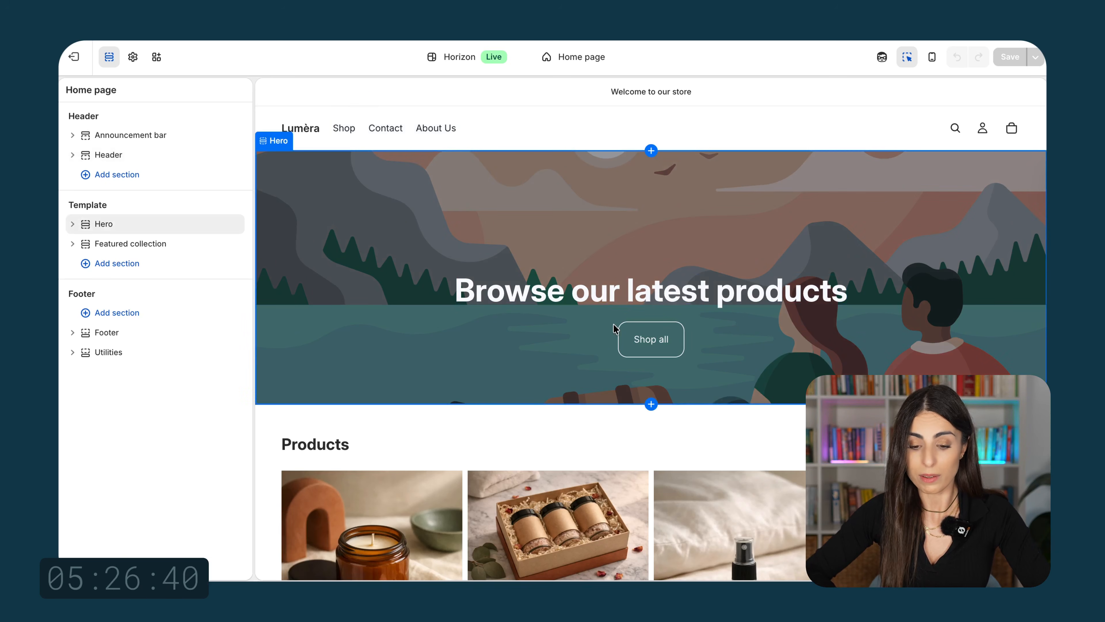
{"action": "left_click", "coordinate": [72, 224]}
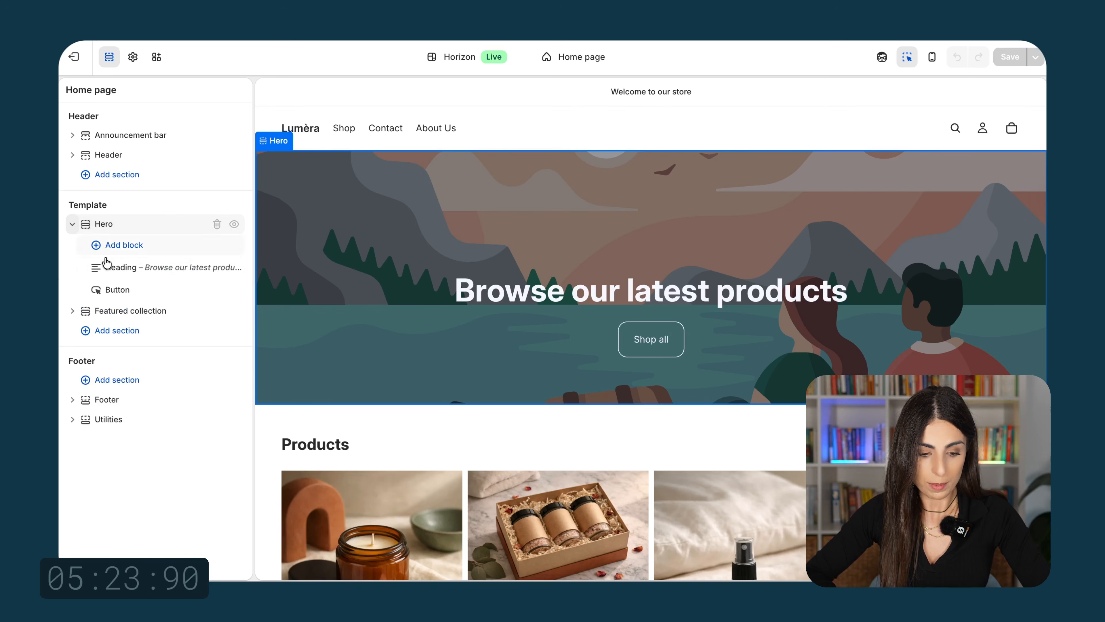
{"action": "left_click", "coordinate": [116, 223]}
{"action": "left_click", "coordinate": [179, 290]}
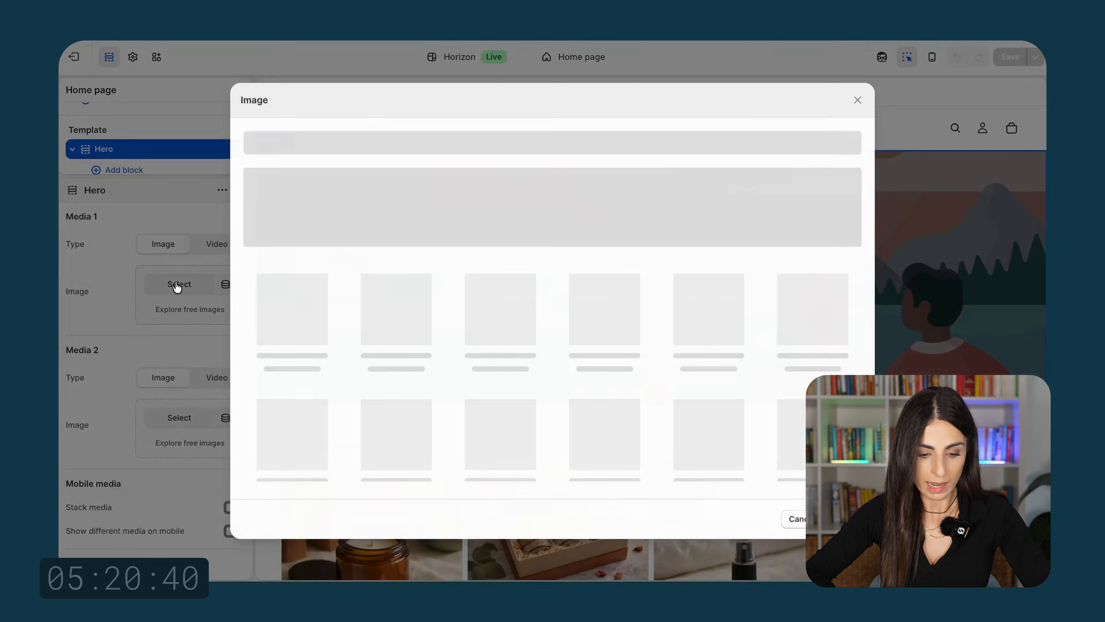
{"action": "left_click", "coordinate": [509, 230]}
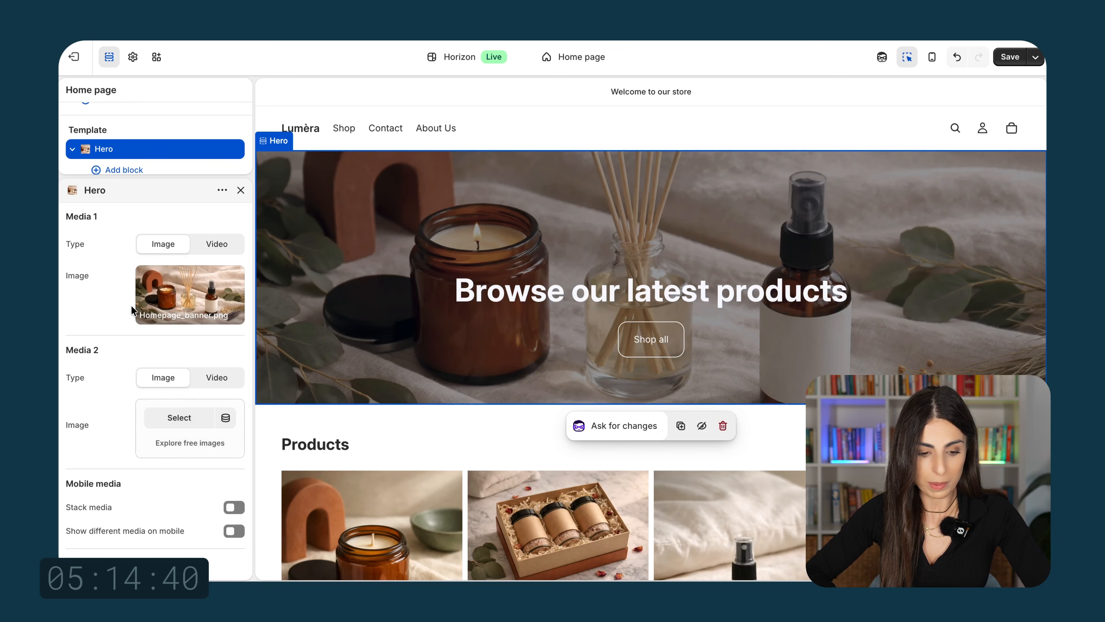
{"action": "left_click", "coordinate": [241, 190]}
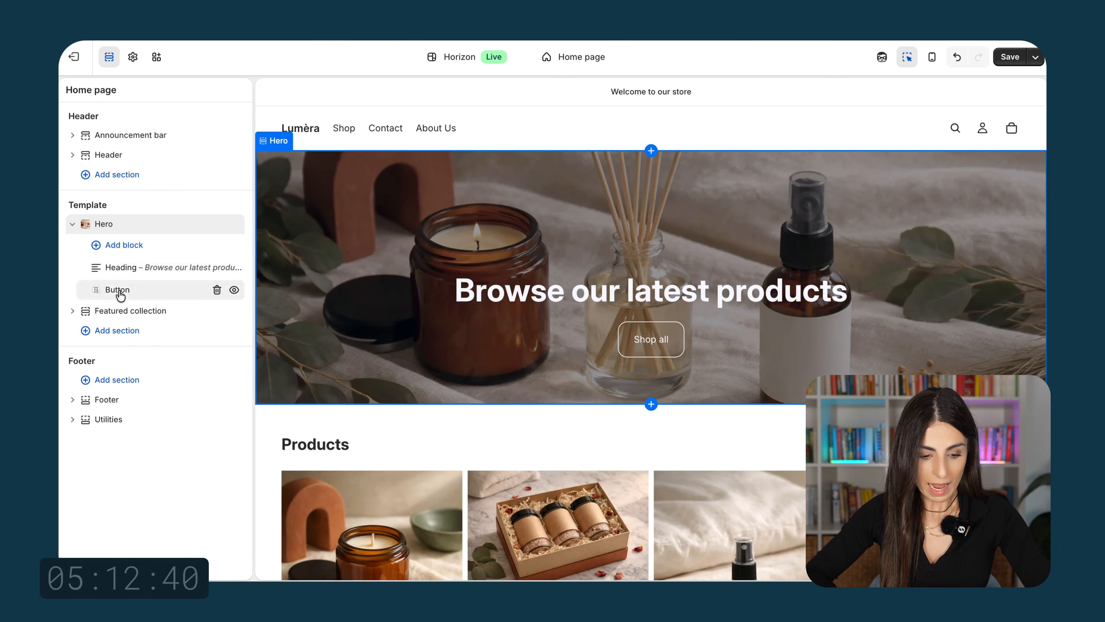
Step: Change the Hero section's heading text to "Warm your space. Calm your mind."
{"action": "left_click", "coordinate": [130, 272]}
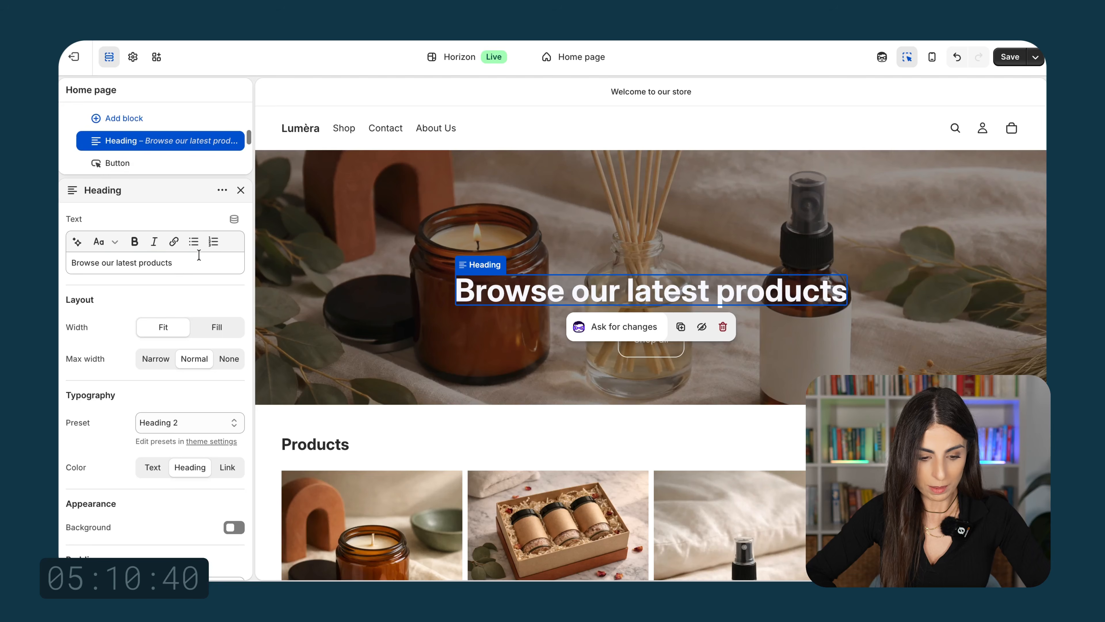
{"action": "left_click_drag", "start_coordinate": [187, 263], "coordinate": [58, 267]}
{"action": "type", "text": "Warm your space. Calm your mind."}
{"action": "left_click", "coordinate": [241, 189]}
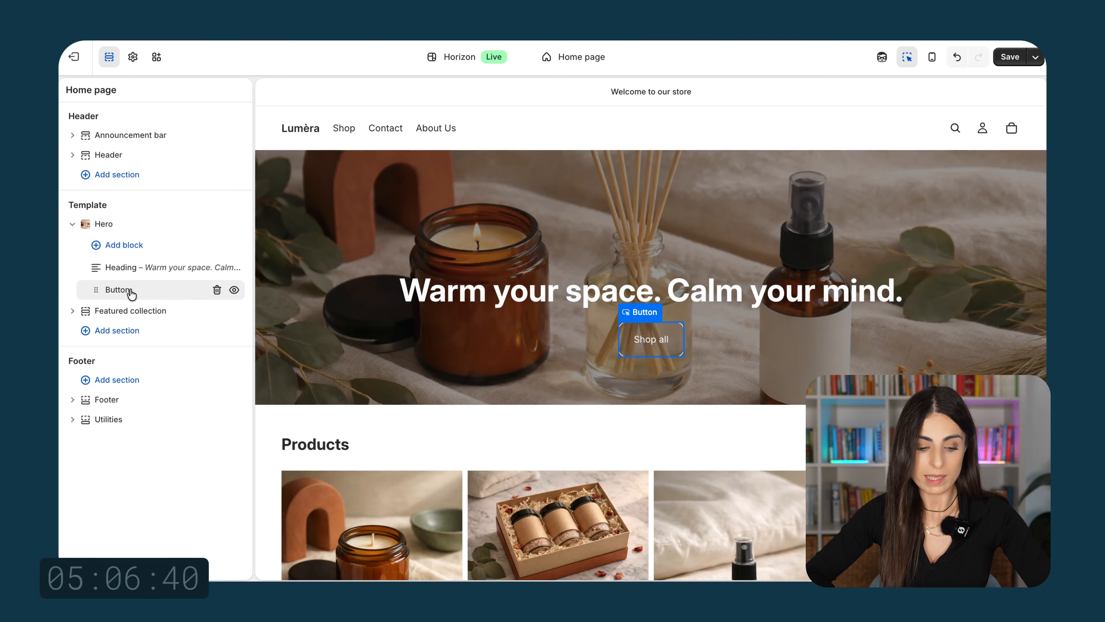
Step: Review the Hero button's label and link settings and examine the Featured collection section in the home page preview
{"action": "left_click", "coordinate": [131, 292]}
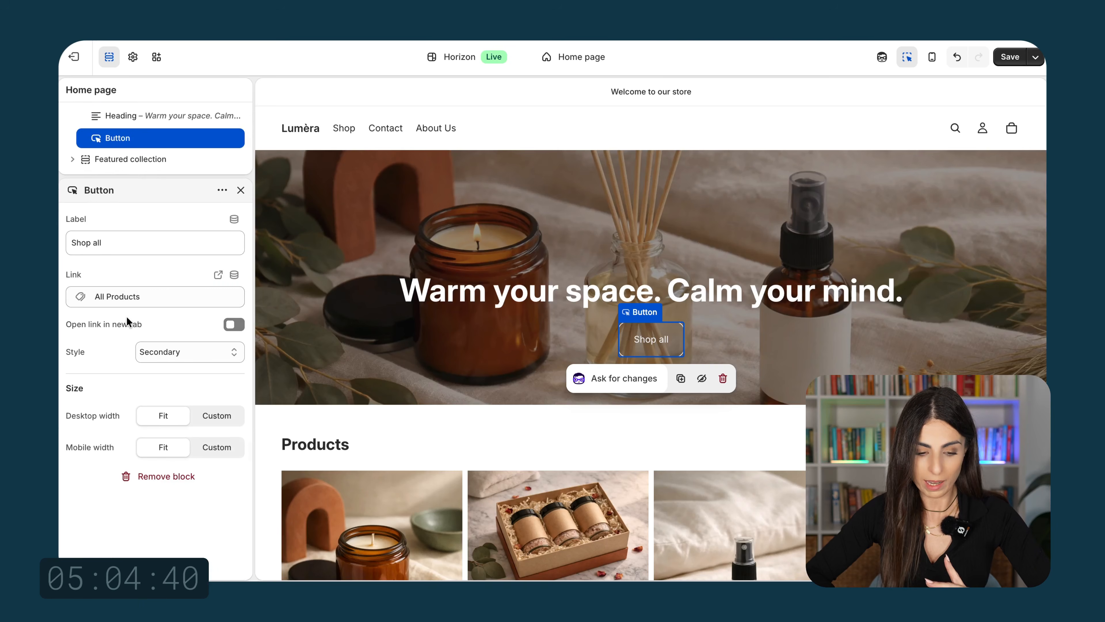
{"action": "left_click", "coordinate": [240, 189]}
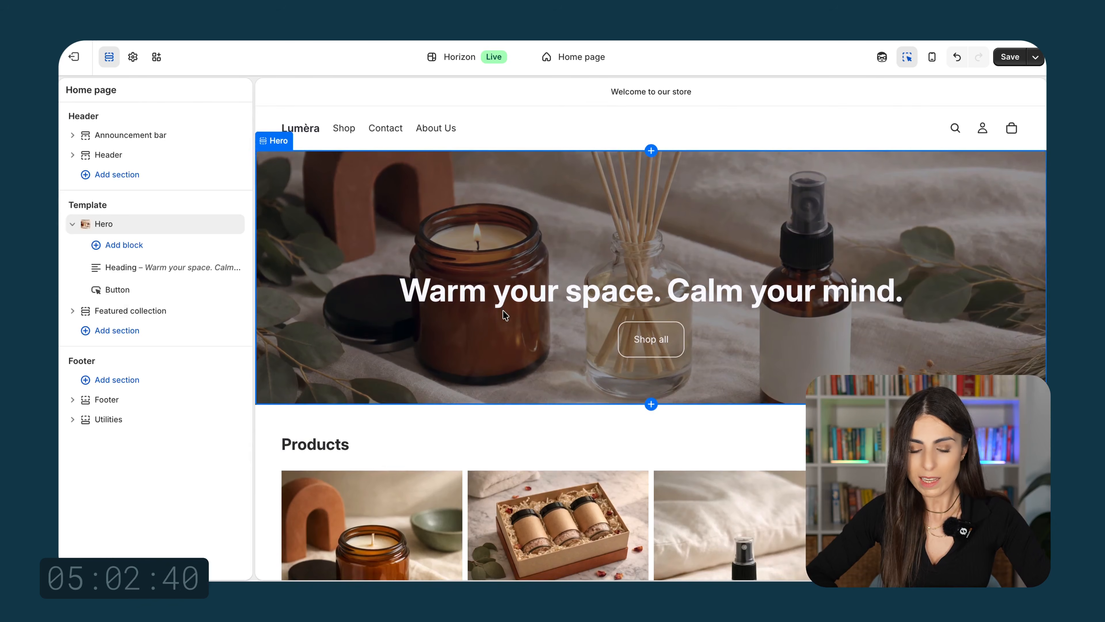
{"action": "scroll", "coordinate": [493, 418], "scroll_direction": "down", "scroll_amount": 5}
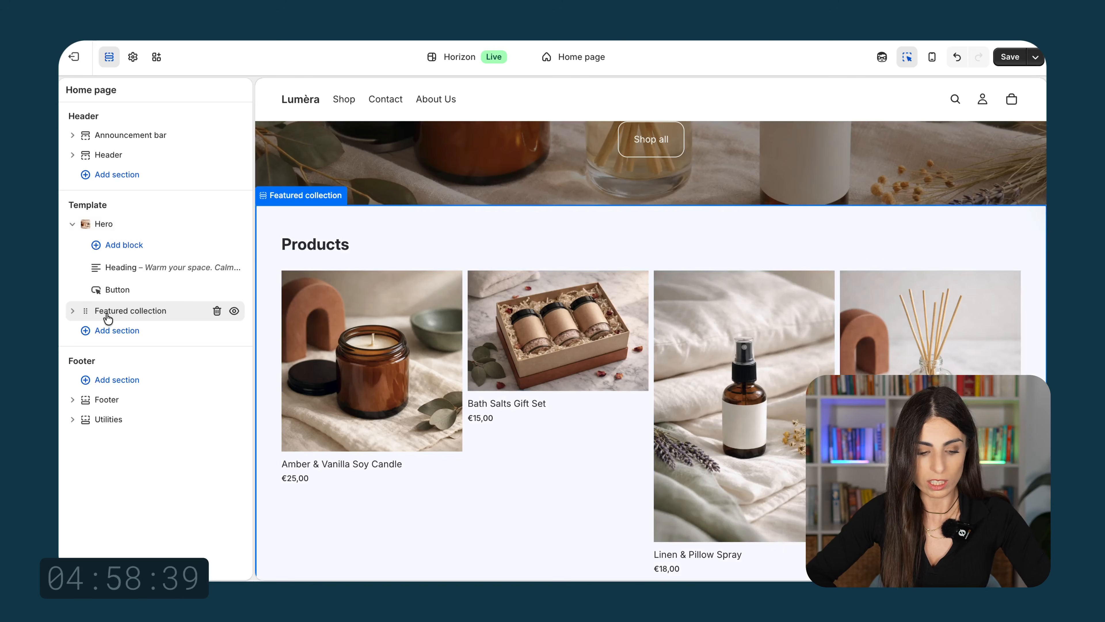
{"action": "left_click", "coordinate": [72, 310]}
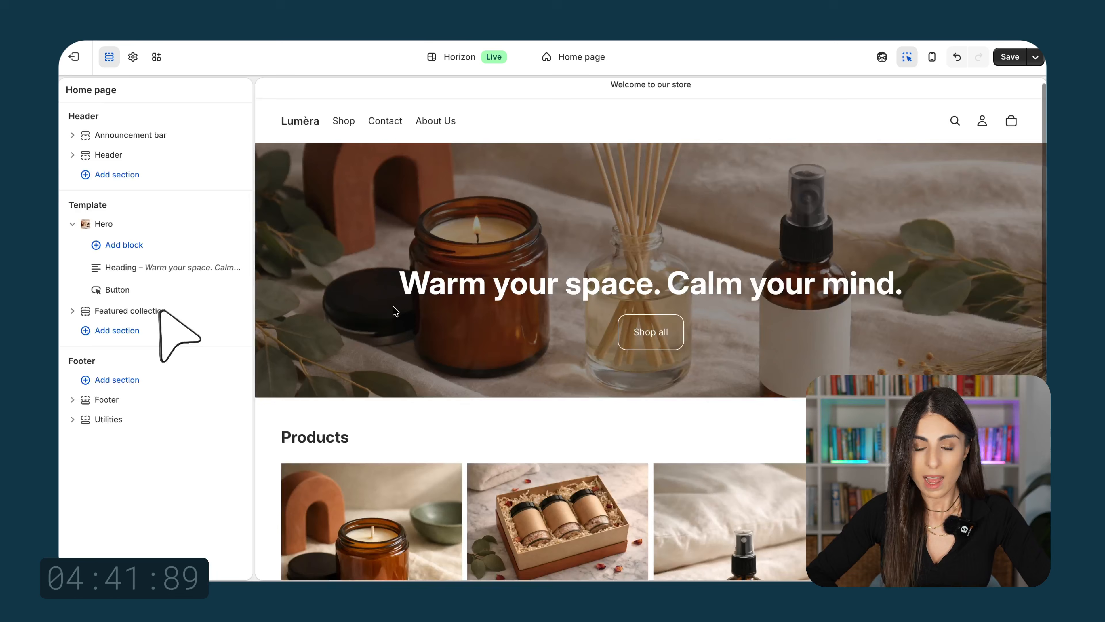
{"action": "scroll", "coordinate": [394, 309], "scroll_direction": "down", "scroll_amount": 5}
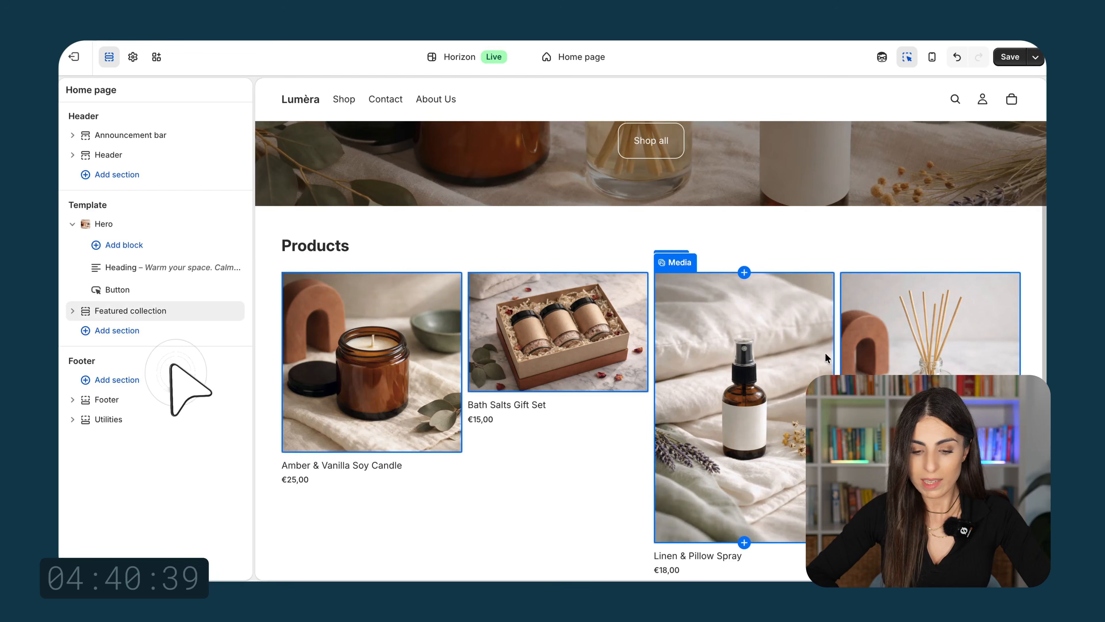
Step: Set the aspect ratio of the product card media in the Featured collection section to Square
{"action": "left_click", "coordinate": [72, 311]}
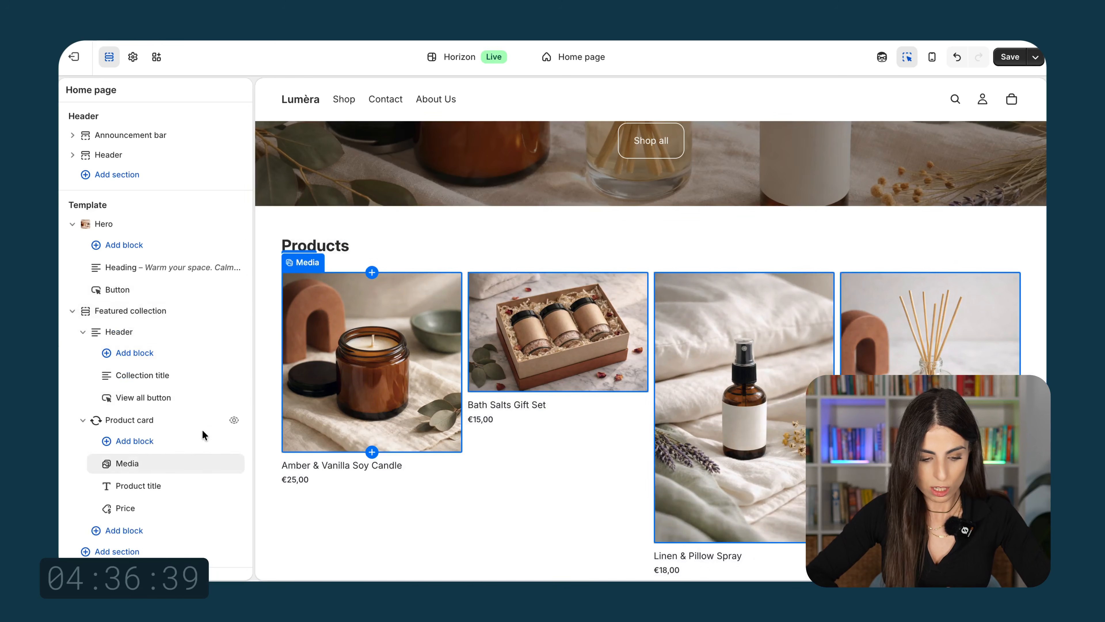
{"action": "left_click", "coordinate": [143, 465]}
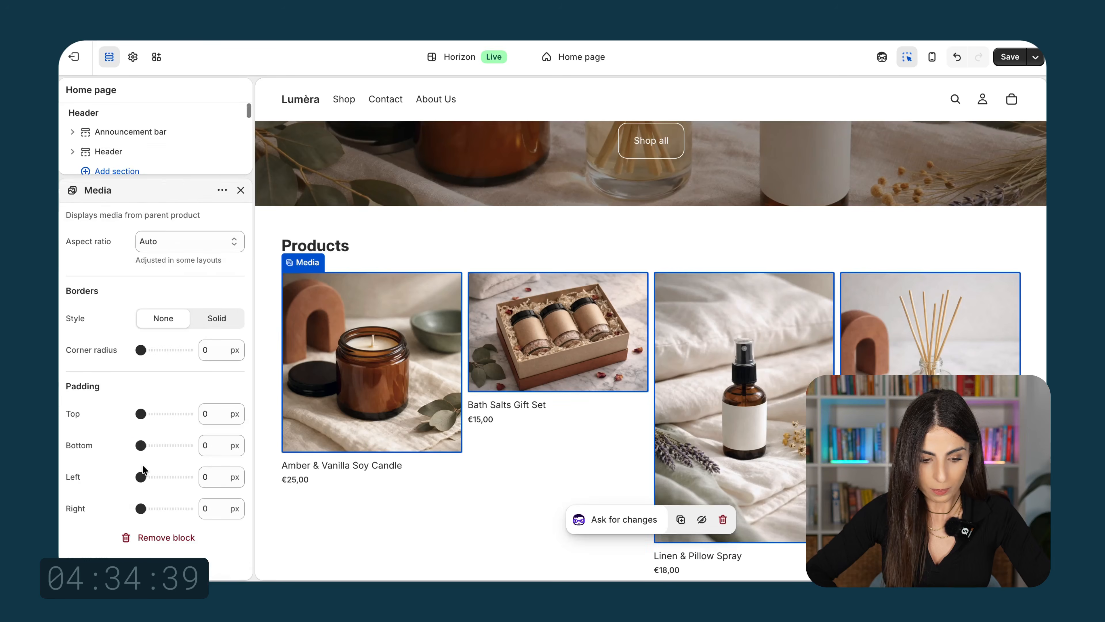
{"action": "left_click", "coordinate": [191, 237]}
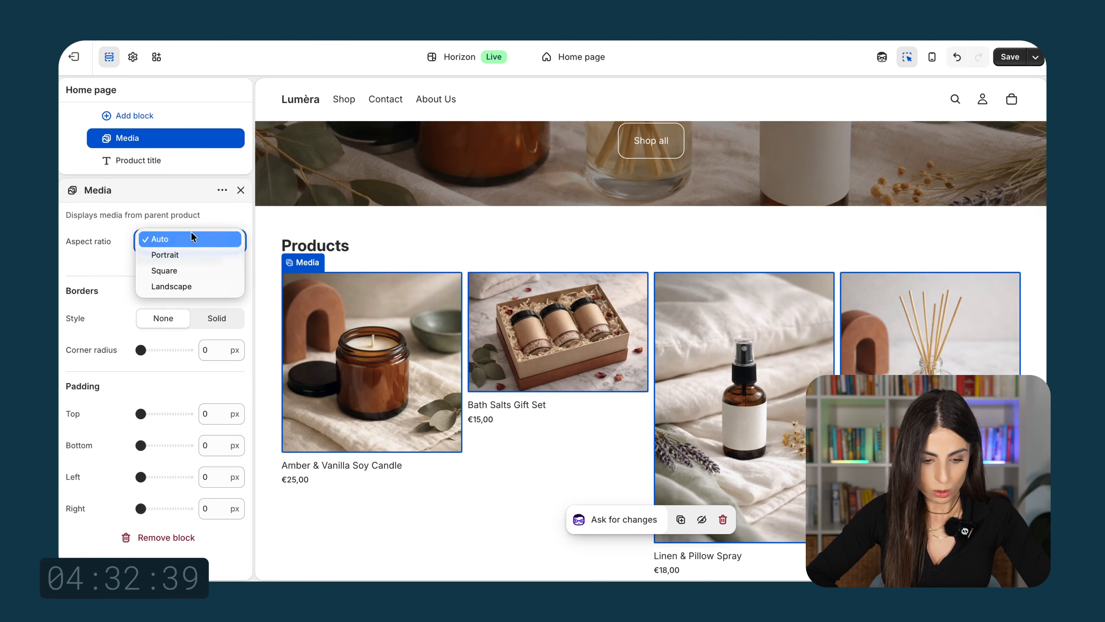
{"action": "left_click", "coordinate": [184, 271]}
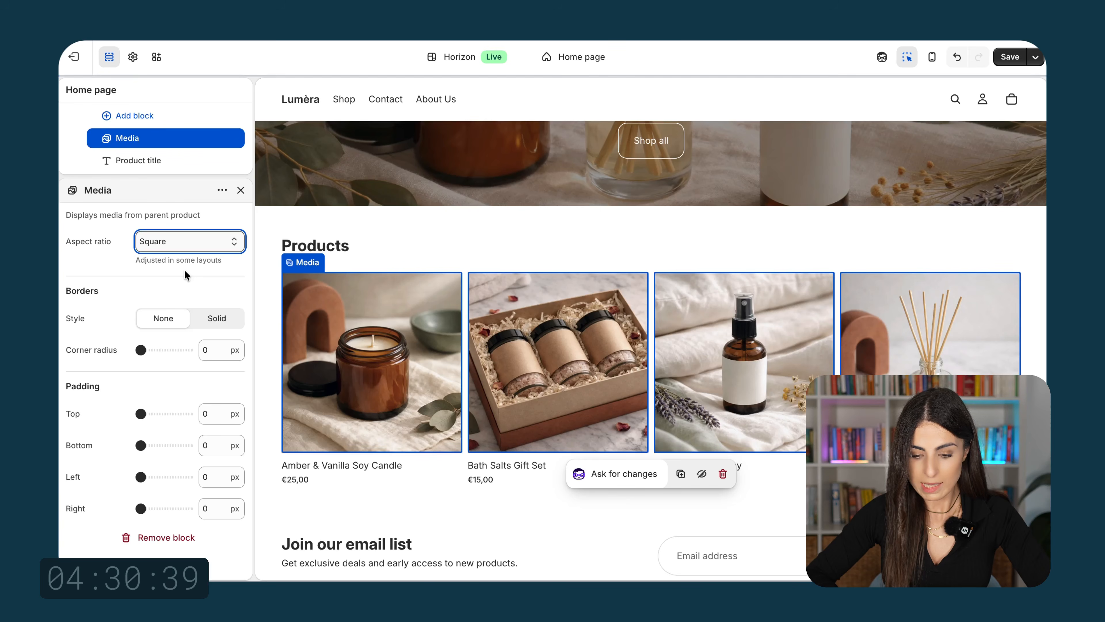
{"action": "left_click", "coordinate": [241, 190]}
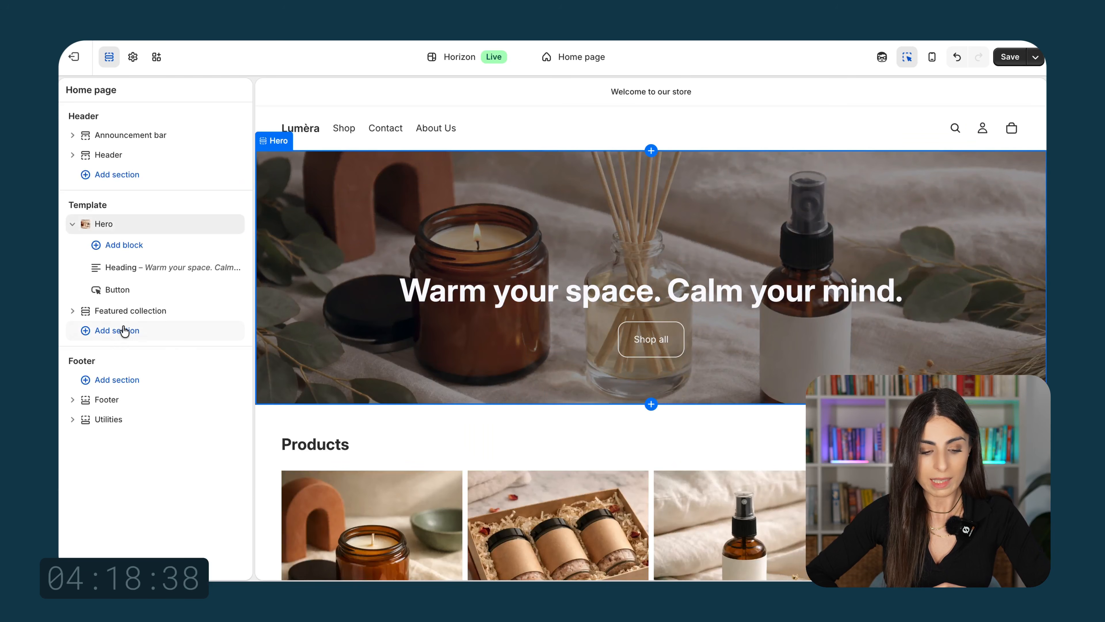
Step: Search the available sections for "rich" and add a Rich text section to the home page template below the Featured collection
{"action": "left_click", "coordinate": [122, 330]}
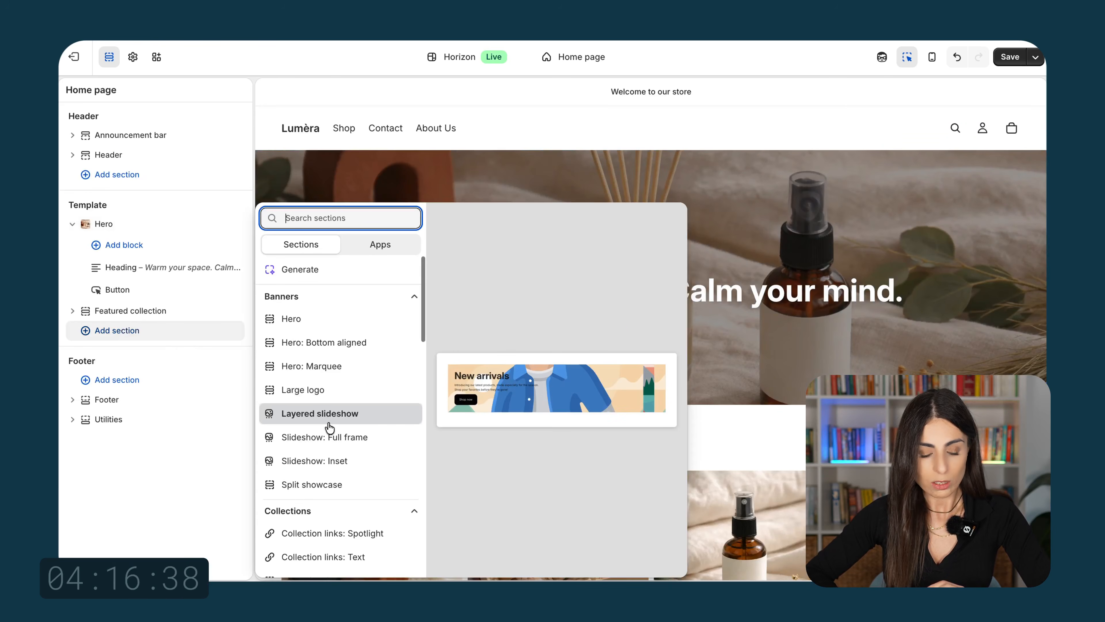
{"action": "scroll", "coordinate": [329, 427], "scroll_direction": "down", "scroll_amount": 5}
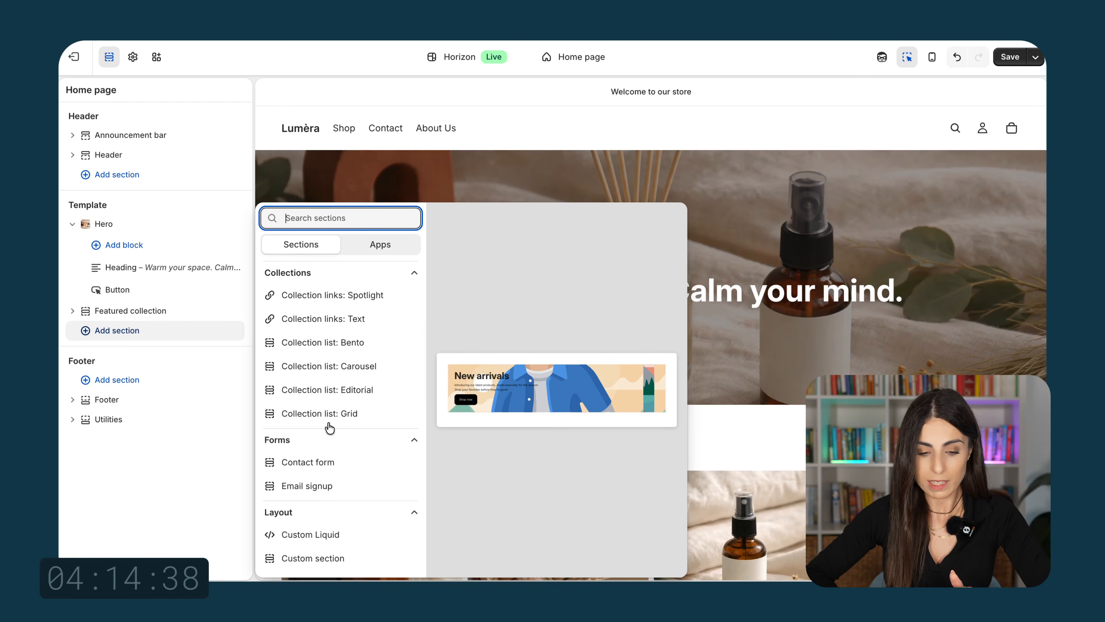
{"action": "scroll", "coordinate": [328, 425], "scroll_direction": "down", "scroll_amount": 3}
{"action": "scroll", "coordinate": [322, 370], "scroll_direction": "up", "scroll_amount": 10}
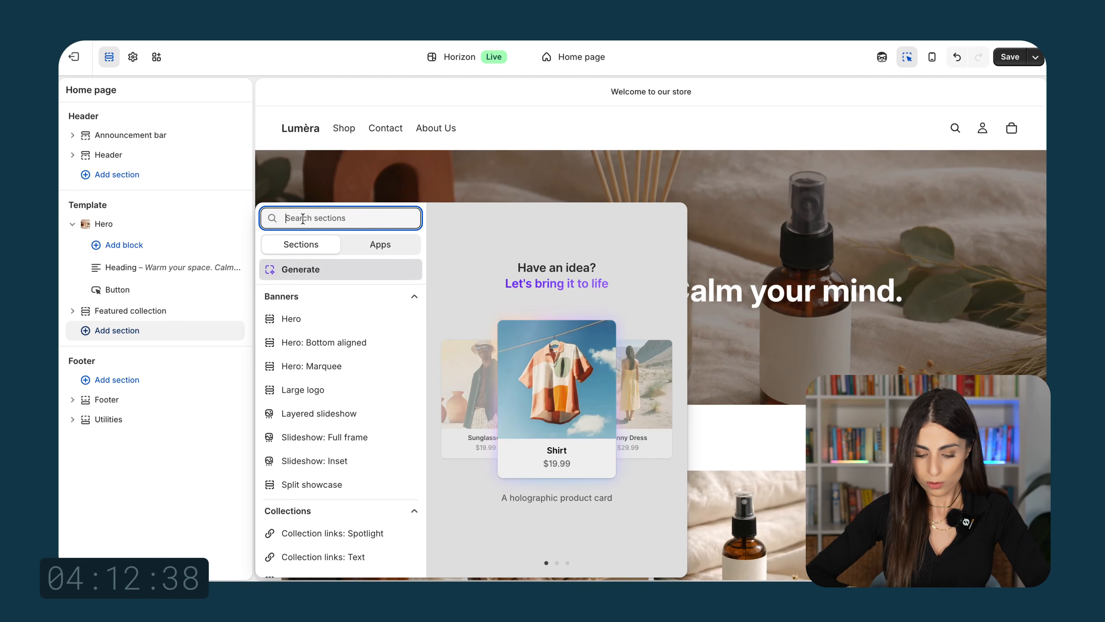
{"action": "type", "text": "rich"}
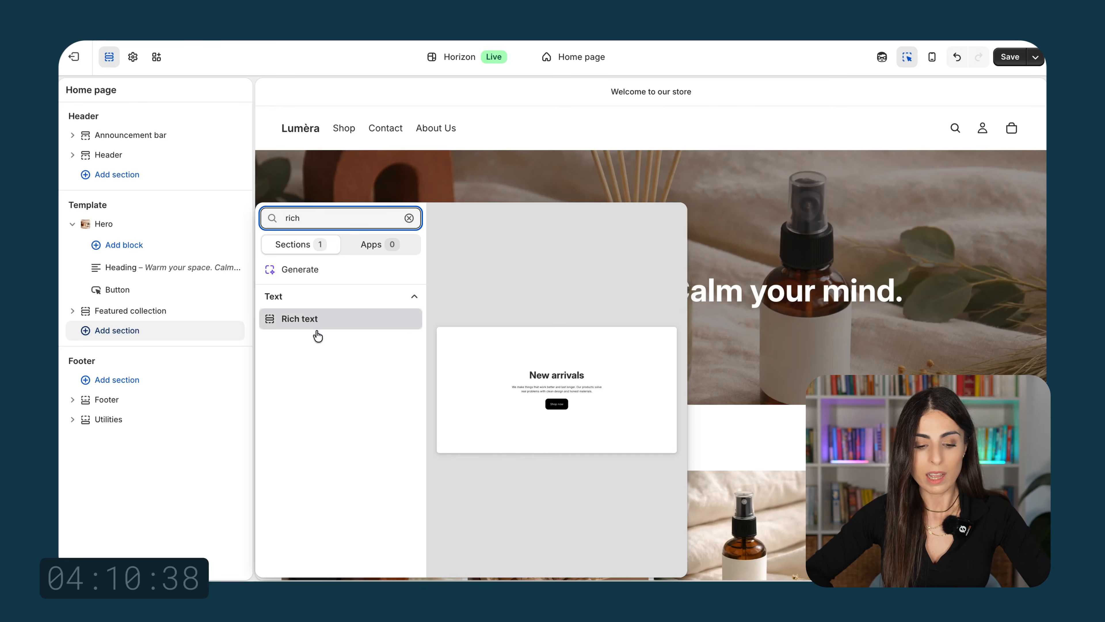
{"action": "left_click", "coordinate": [320, 325]}
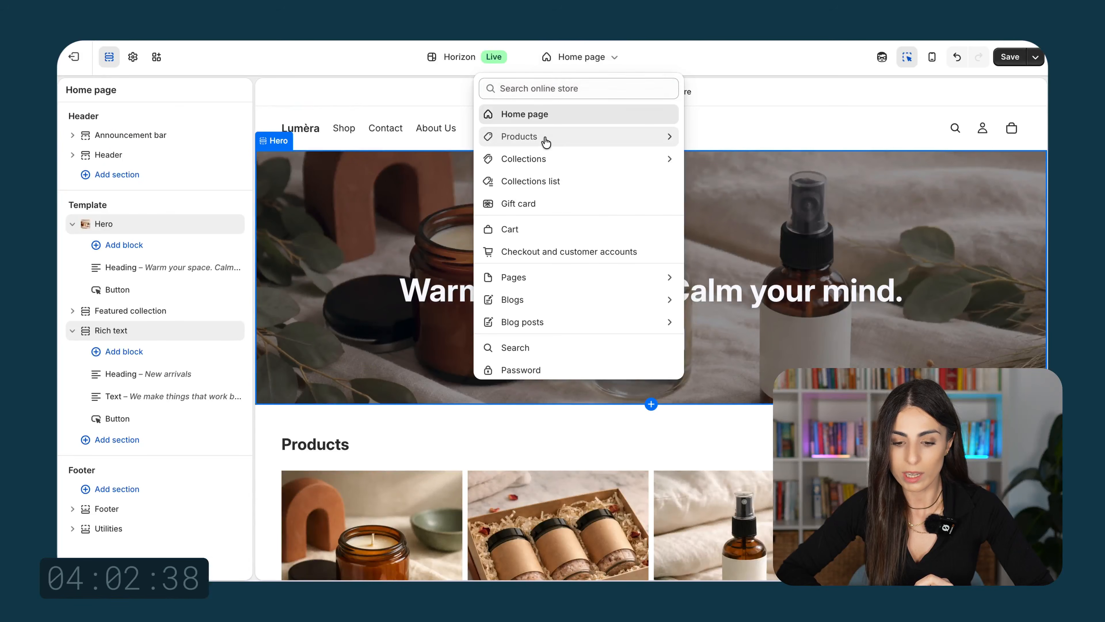
Step: Open the Default product template and examine its product information and recommended products in the preview
{"action": "left_click", "coordinate": [545, 138]}
{"action": "left_click", "coordinate": [540, 161]}
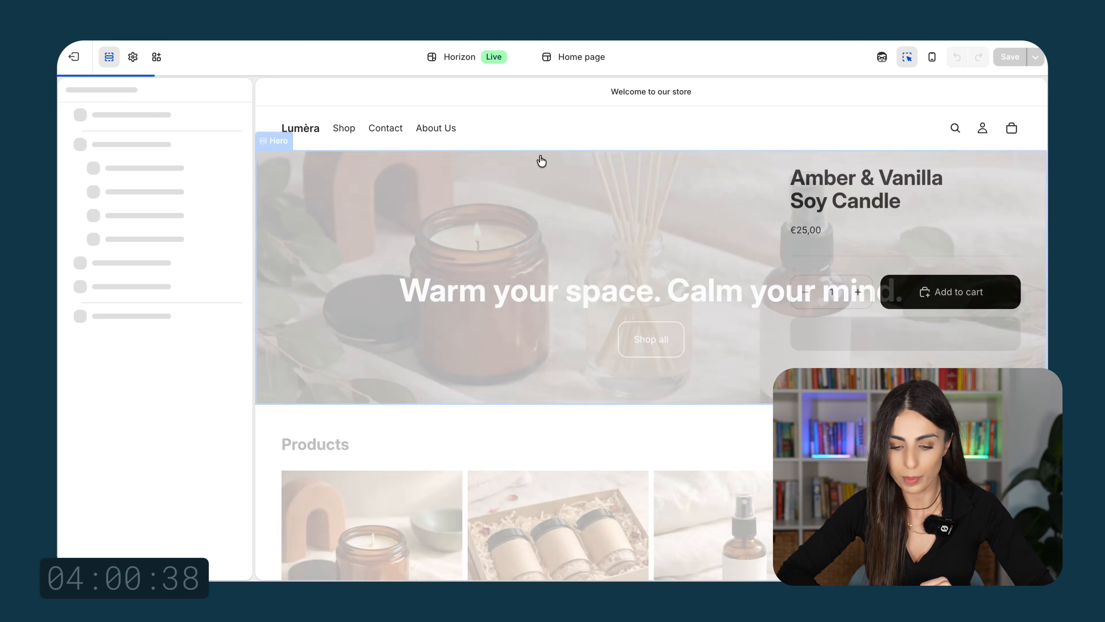
{"action": "scroll", "coordinate": [677, 305], "scroll_direction": "down", "scroll_amount": 7}
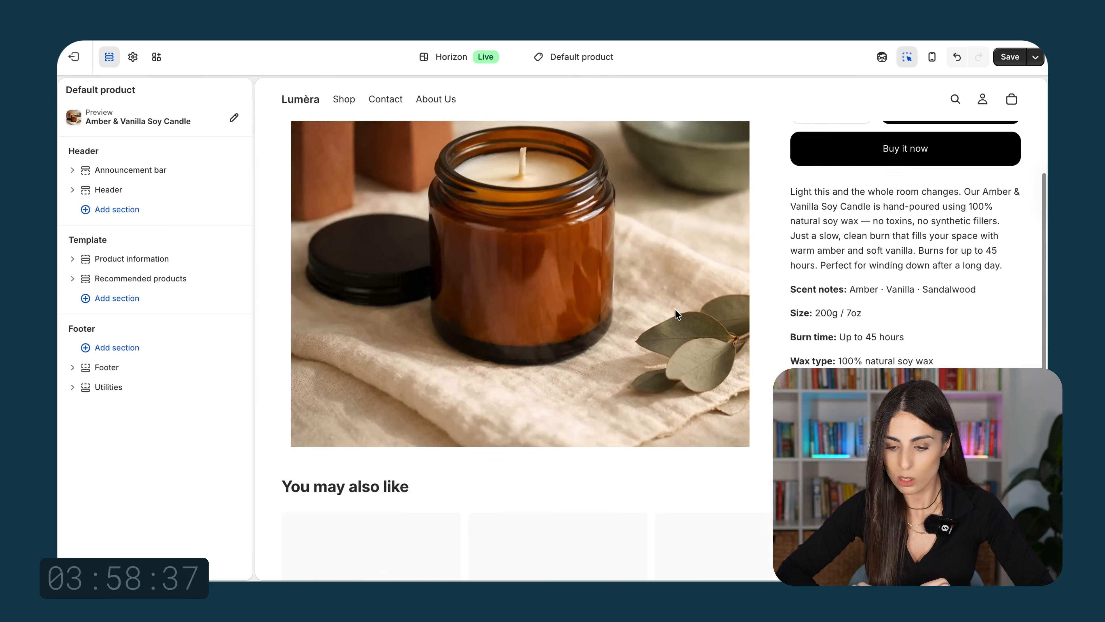
{"action": "scroll", "coordinate": [676, 314], "scroll_direction": "down", "scroll_amount": 3}
{"action": "scroll", "coordinate": [677, 314], "scroll_direction": "up", "scroll_amount": 10}
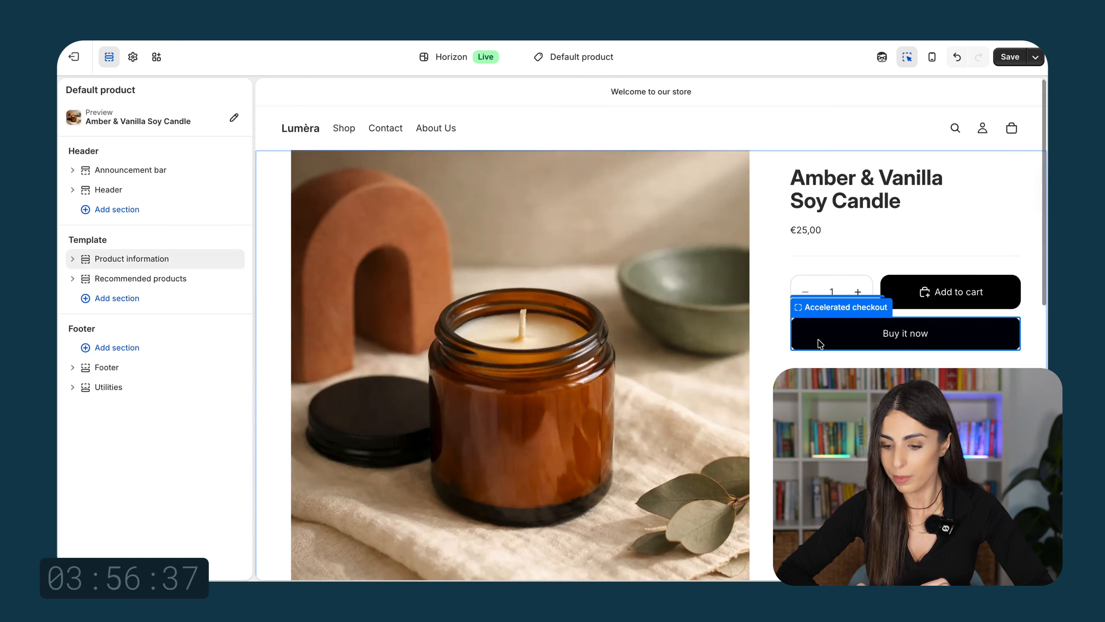
{"action": "scroll", "coordinate": [722, 433], "scroll_direction": "down", "scroll_amount": 8}
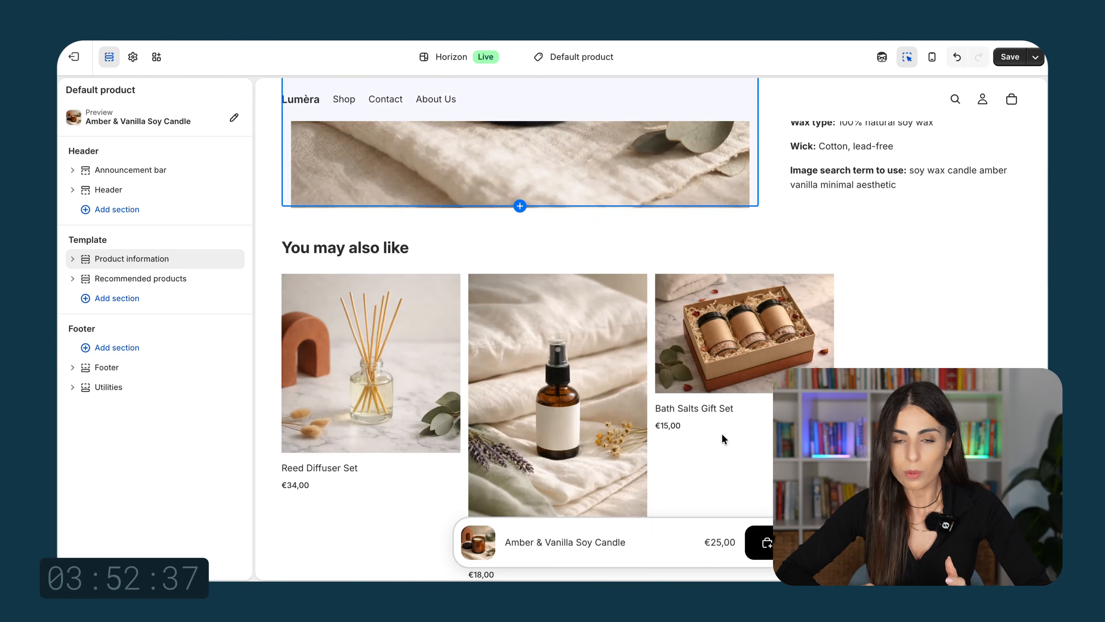
Step: Look over the Product information section and browse the sections that can be added to the product template
{"action": "left_click", "coordinate": [148, 259]}
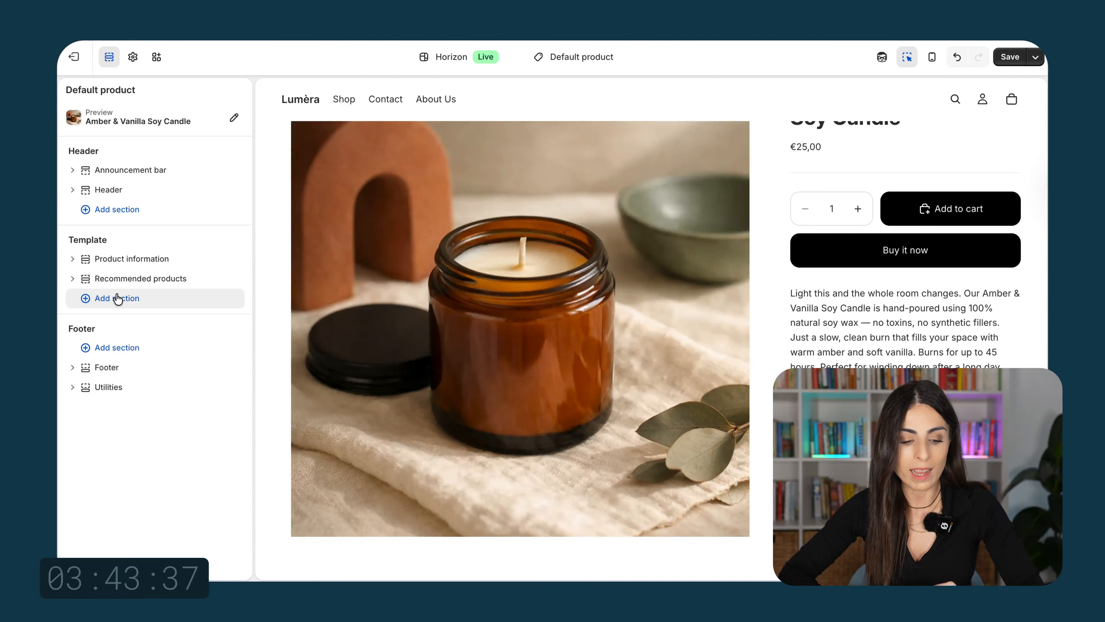
{"action": "left_click", "coordinate": [117, 299]}
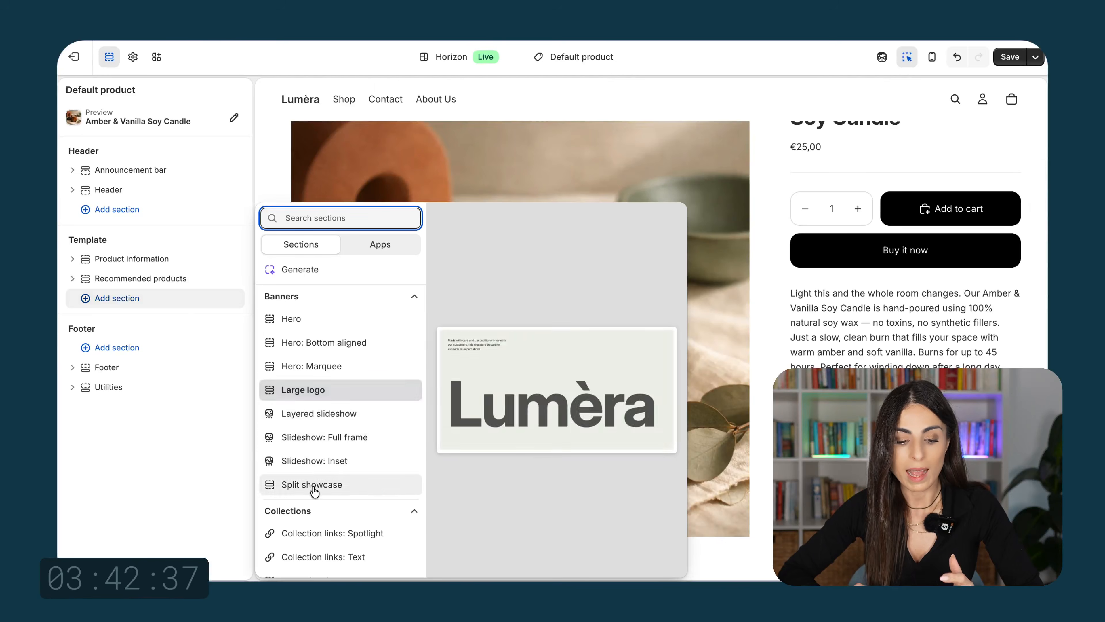
{"action": "scroll", "coordinate": [313, 491], "scroll_direction": "down", "scroll_amount": 8}
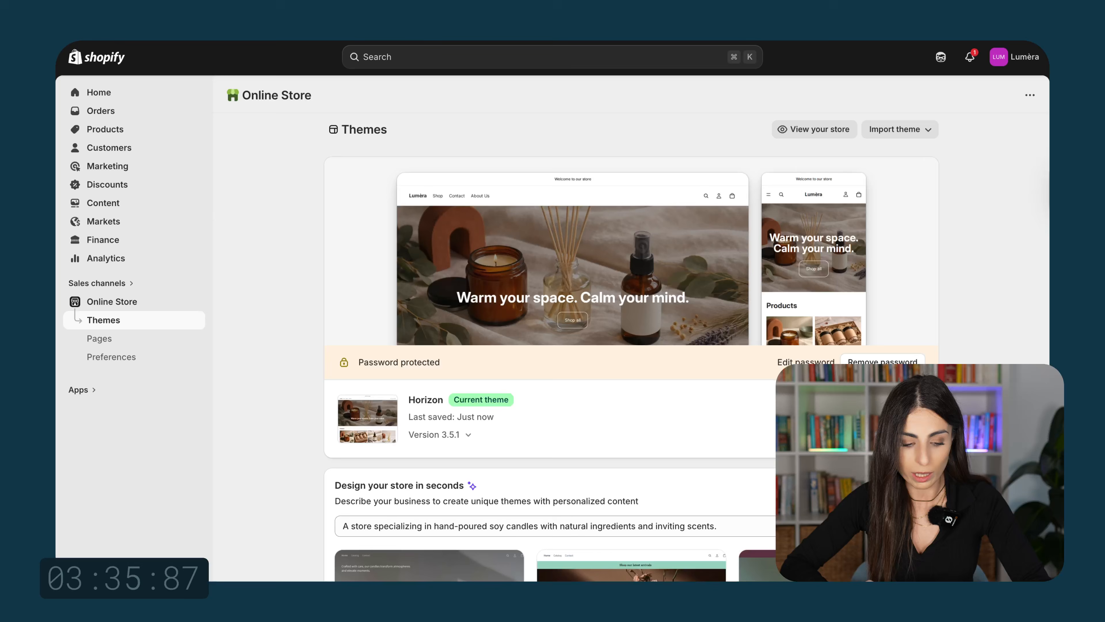
Step: In the store's Shipping and delivery settings, delete the International and UE (Union Européenne) shipping zones
{"action": "left_click", "coordinate": [100, 567]}
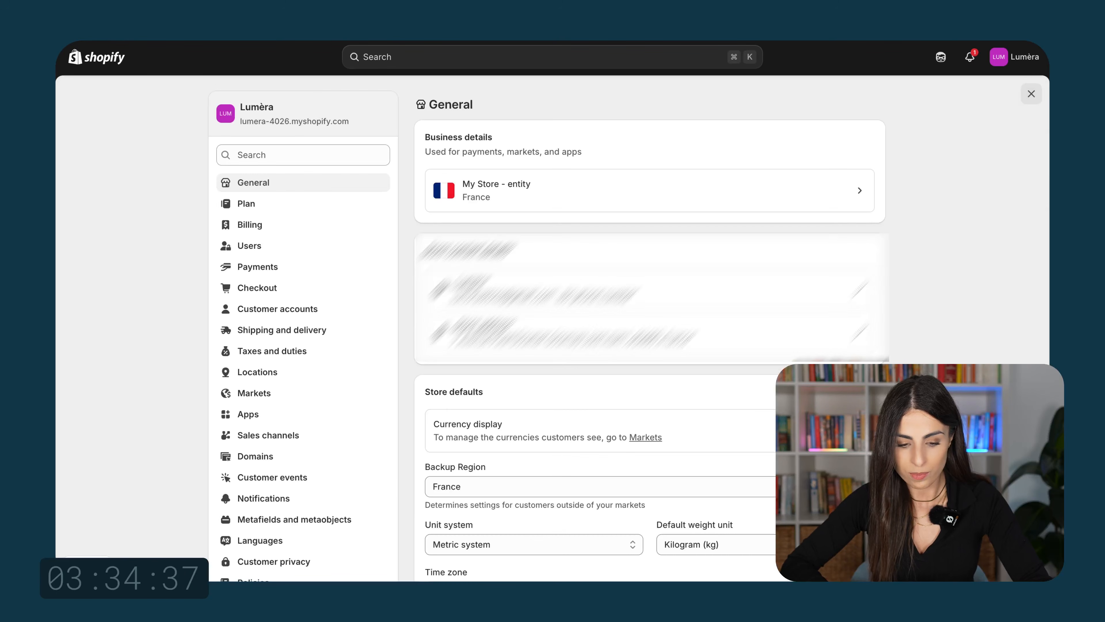
{"action": "left_click", "coordinate": [309, 335]}
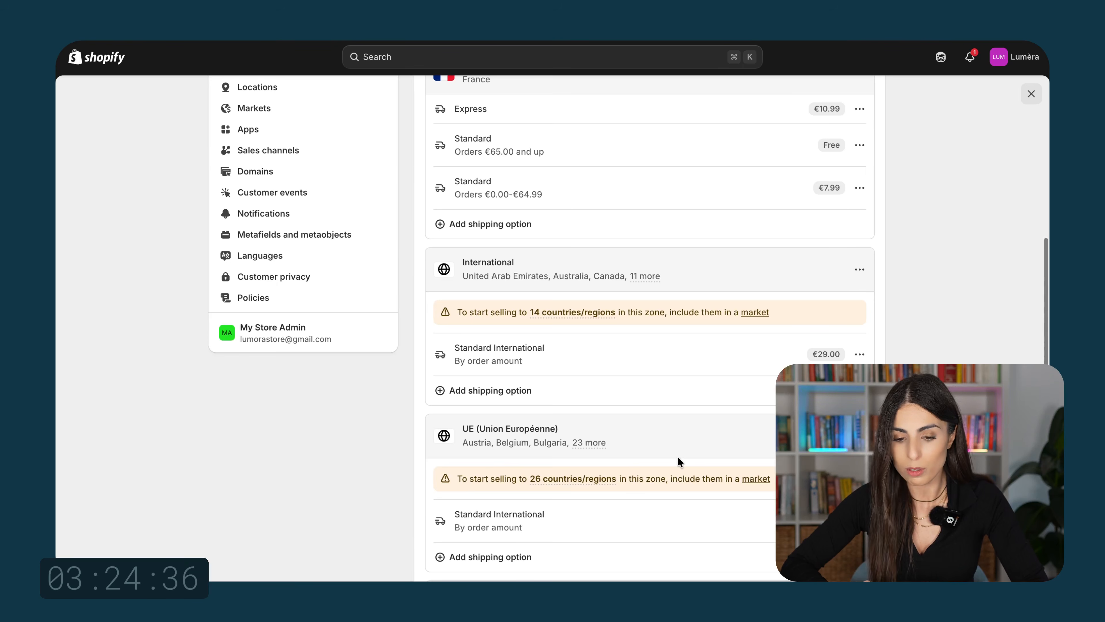
{"action": "scroll", "coordinate": [678, 456], "scroll_direction": "up", "scroll_amount": 6}
{"action": "scroll", "coordinate": [678, 456], "scroll_direction": "down", "scroll_amount": 5}
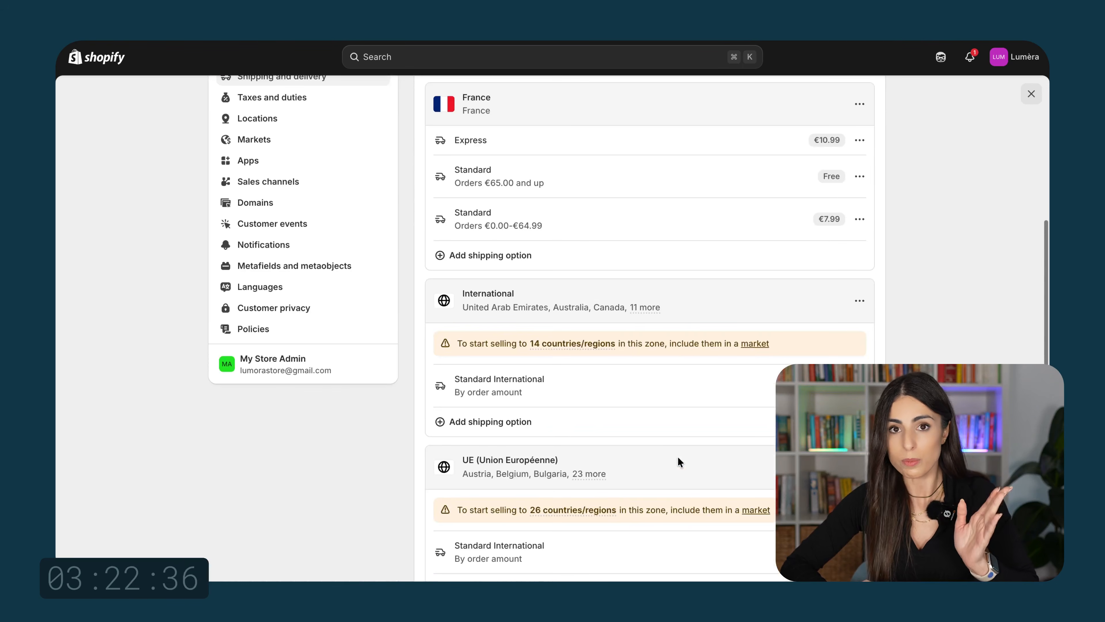
{"action": "left_click", "coordinate": [859, 300]}
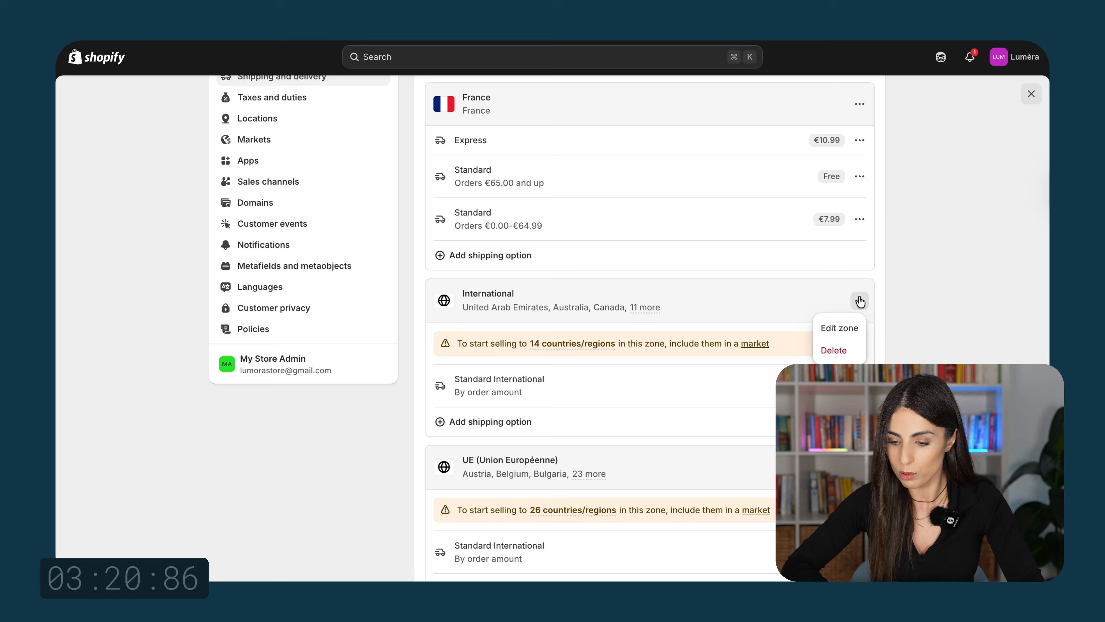
{"action": "left_click", "coordinate": [846, 351]}
{"action": "left_click", "coordinate": [860, 333]}
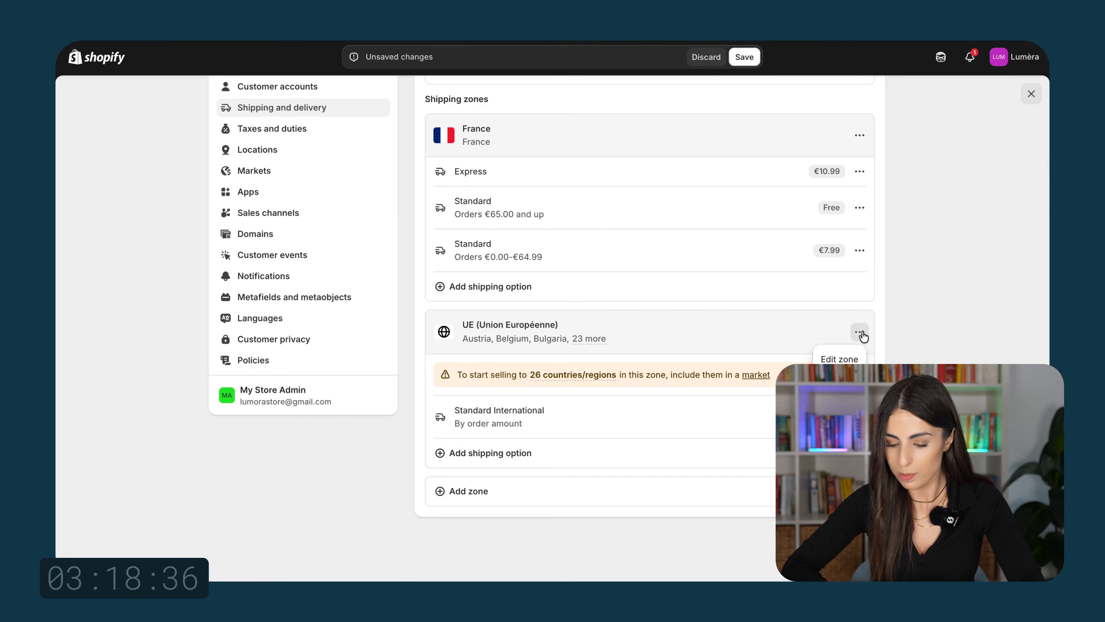
{"action": "left_click", "coordinate": [840, 379]}
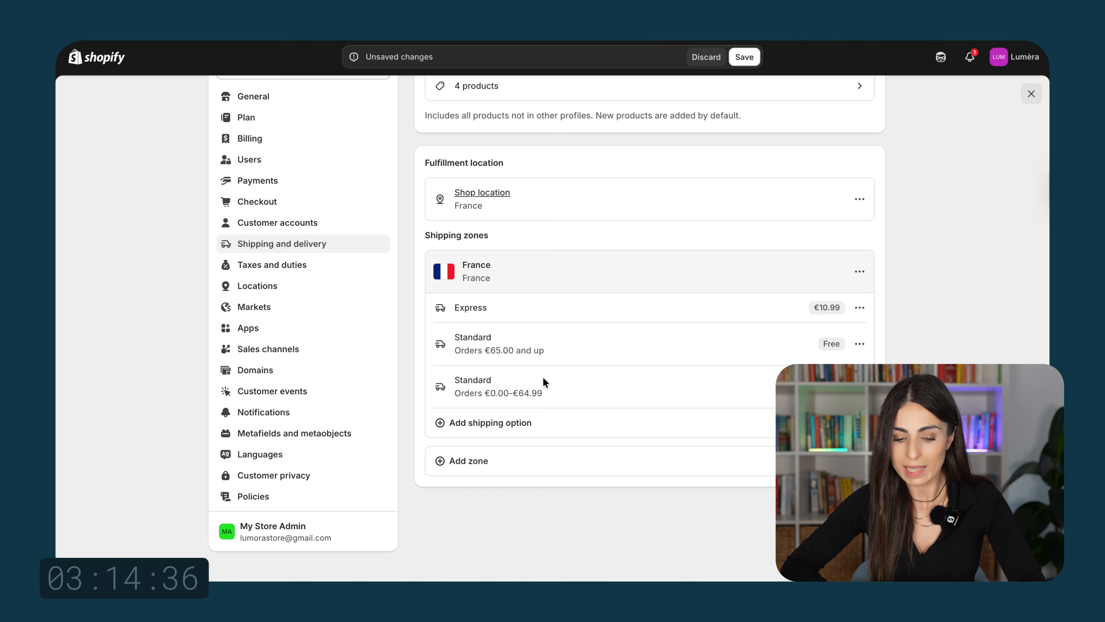
Step: Examine the France zone's Express shipping option and its available rate types, leaving without changing anything
{"action": "left_click", "coordinate": [860, 310]}
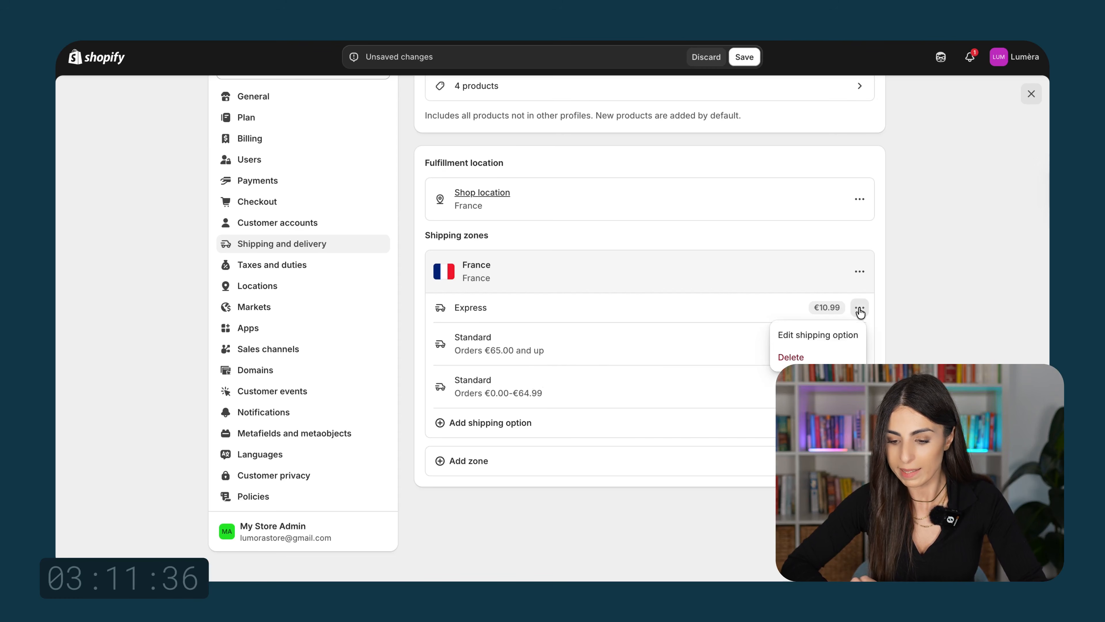
{"action": "left_click", "coordinate": [848, 335]}
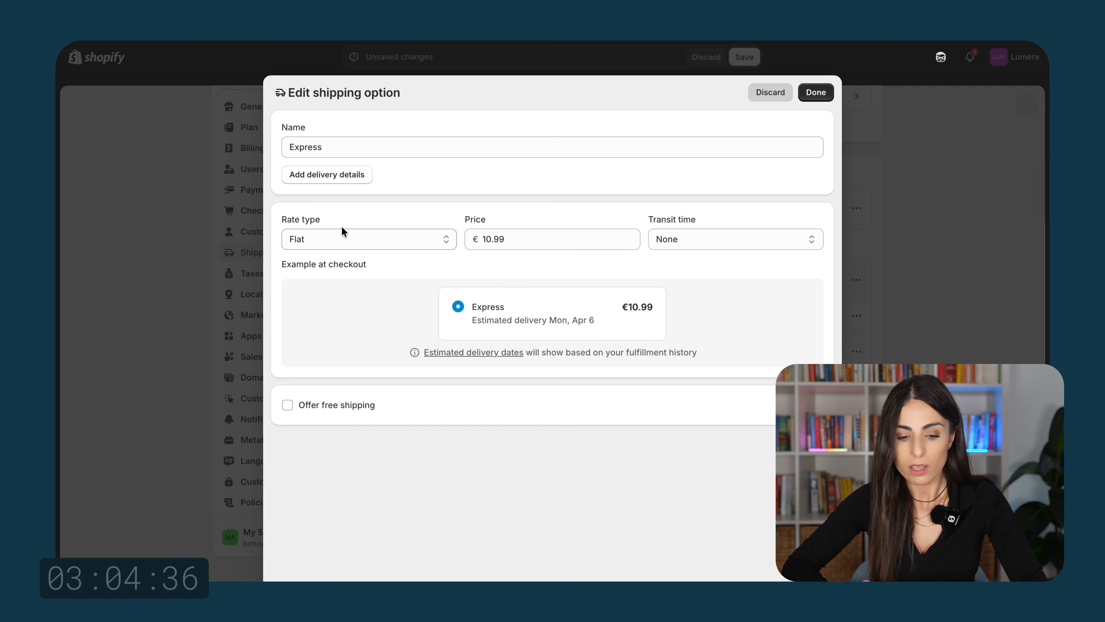
{"action": "left_click", "coordinate": [372, 239]}
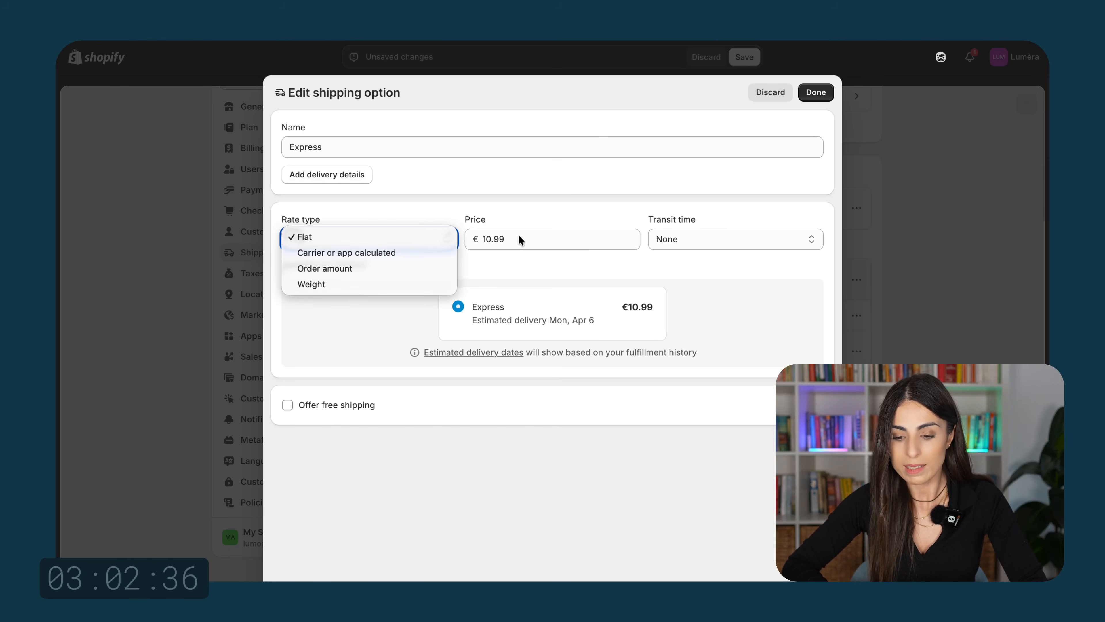
{"action": "left_click", "coordinate": [770, 91]}
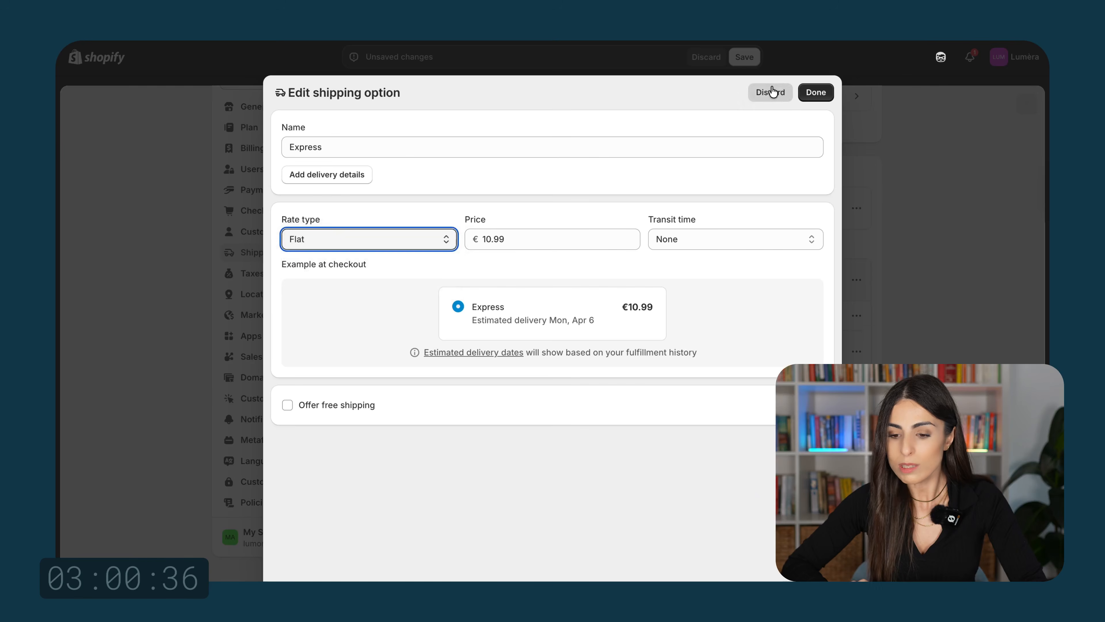
{"action": "left_click", "coordinate": [770, 91]}
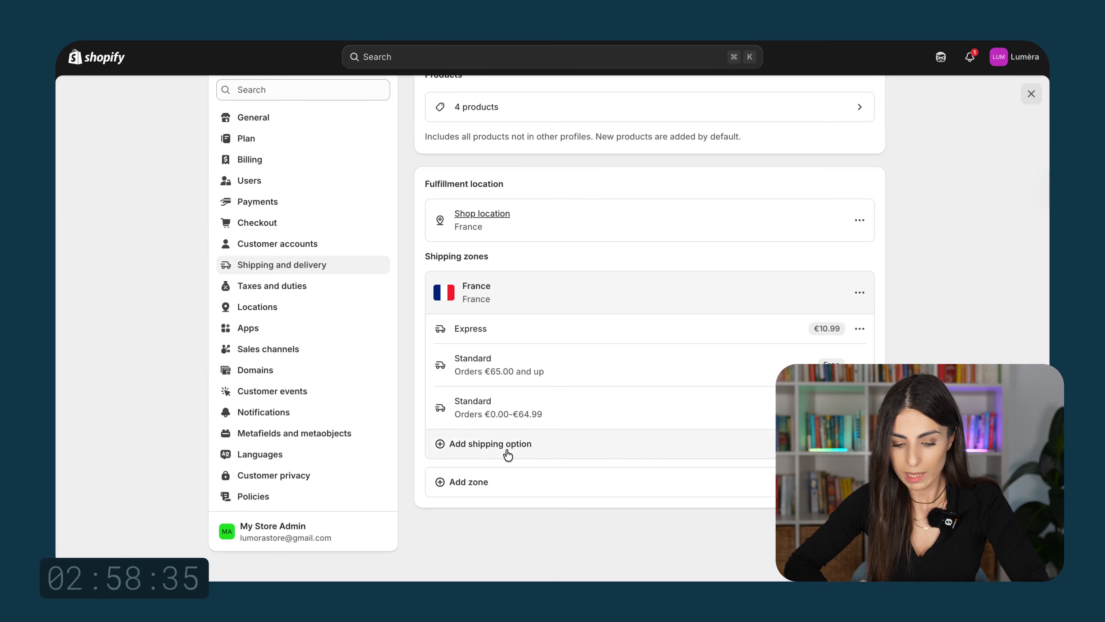
Step: Go from the new shipping zone form to Markets and create a new market named Italy
{"action": "left_click", "coordinate": [487, 481]}
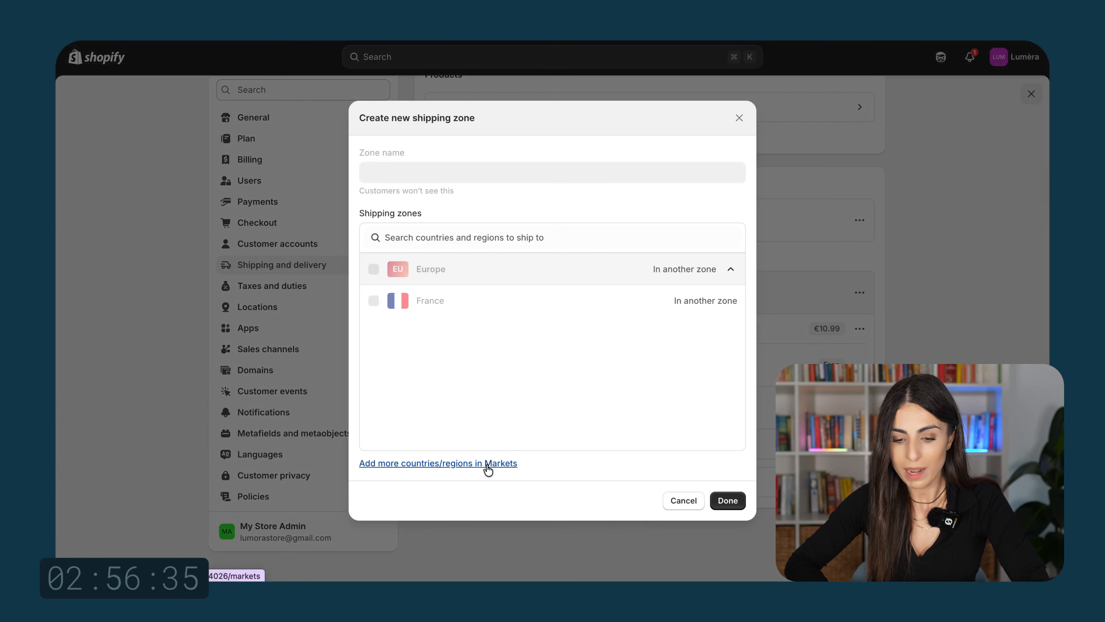
{"action": "left_click", "coordinate": [486, 464]}
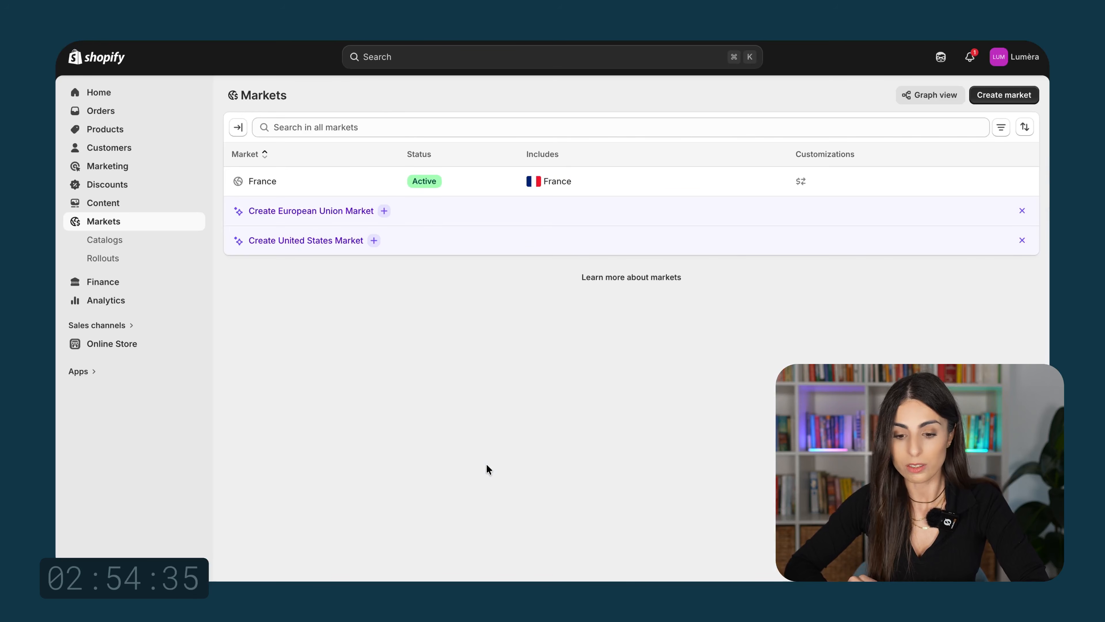
{"action": "left_click", "coordinate": [999, 97]}
{"action": "left_click", "coordinate": [592, 150]}
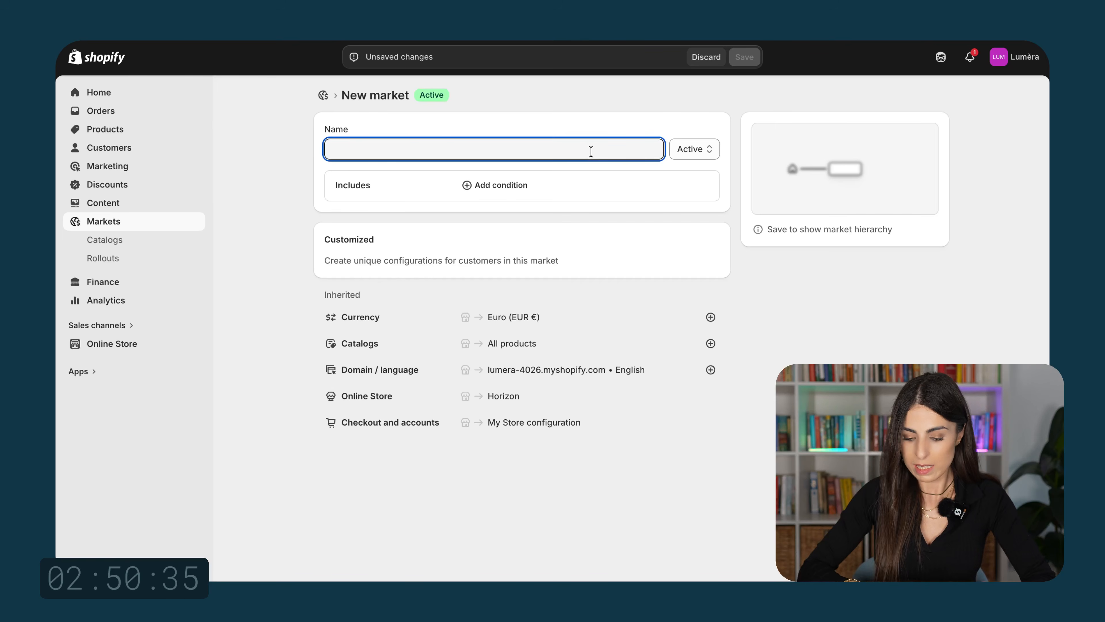
{"action": "type", "text": "Italy"}
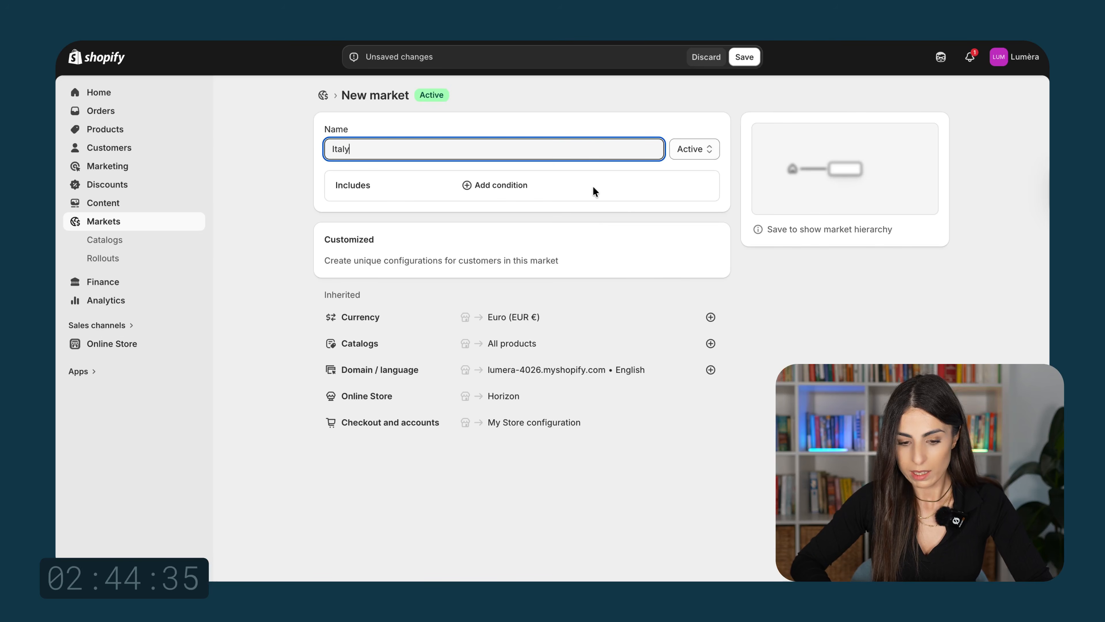
Step: Add Italy as the region included in the new market's conditions and save the market
{"action": "left_click", "coordinate": [522, 186]}
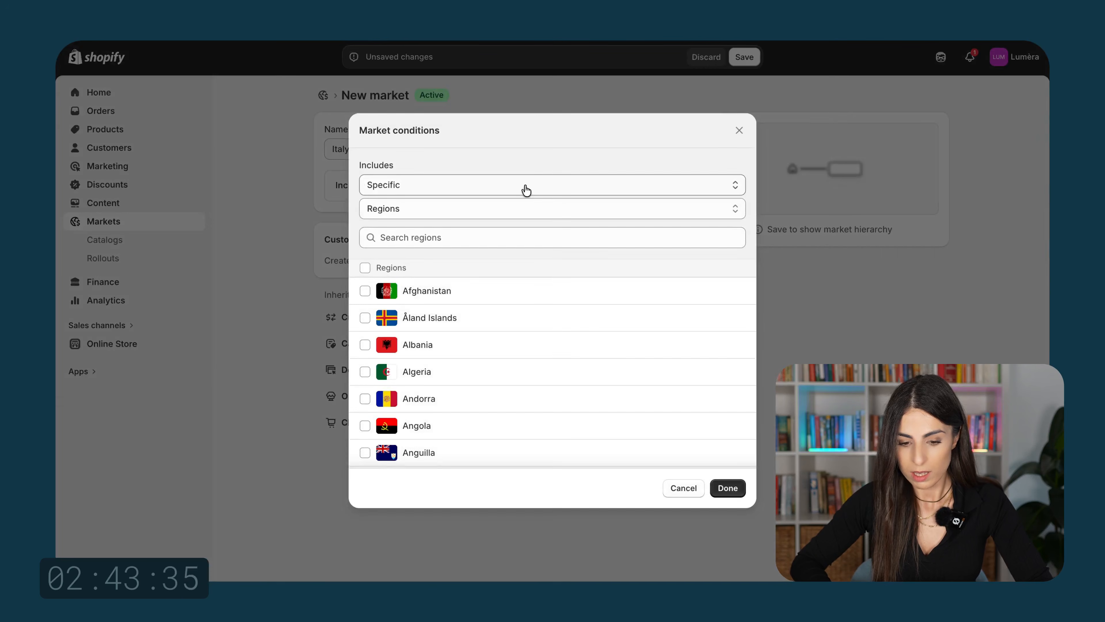
{"action": "left_click", "coordinate": [452, 237]}
{"action": "type", "text": "ital"}
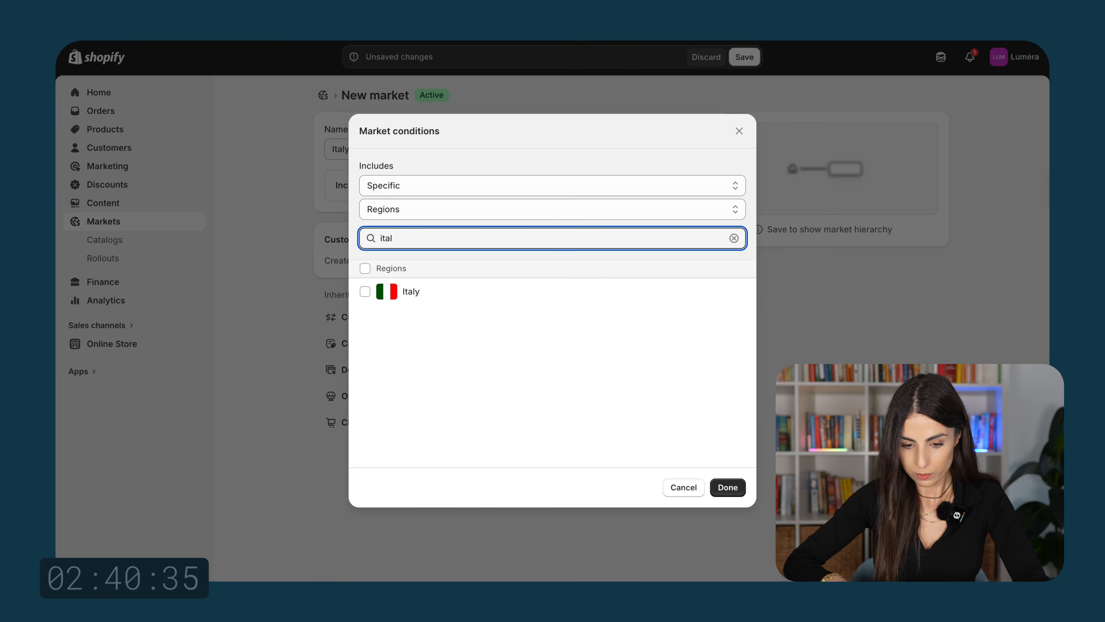
{"action": "left_click", "coordinate": [418, 291]}
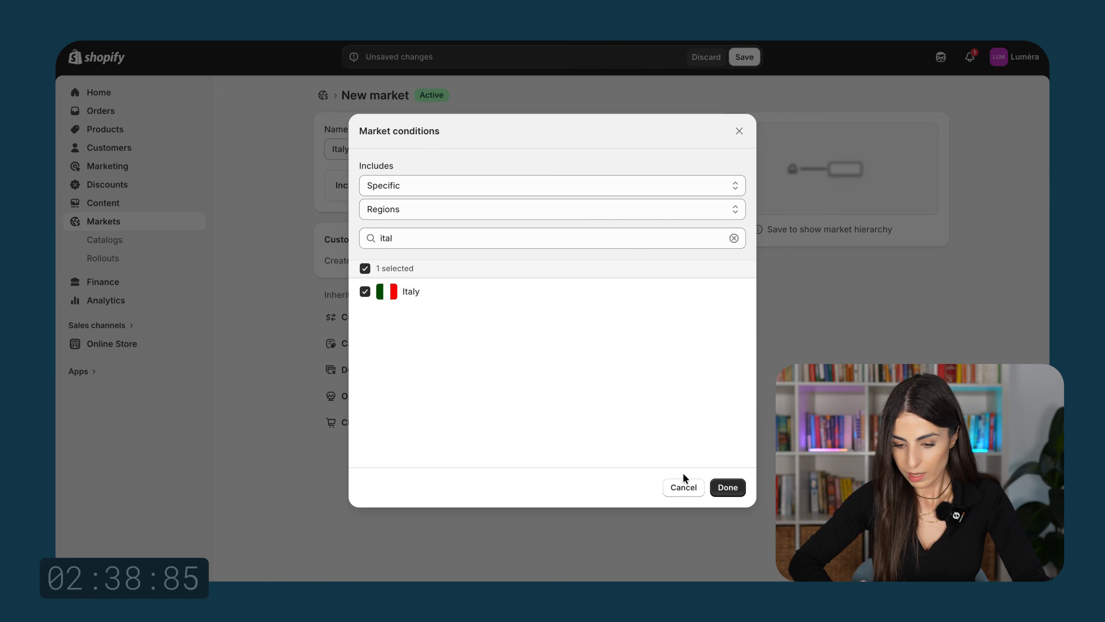
{"action": "left_click", "coordinate": [731, 489]}
{"action": "left_click", "coordinate": [751, 56]}
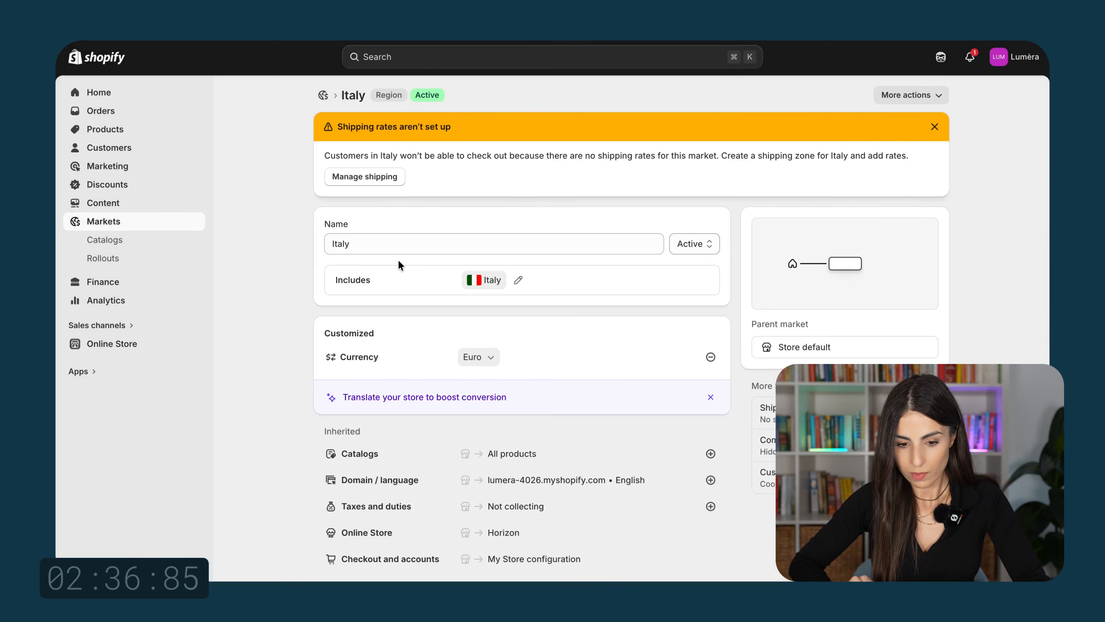
Step: From the Italy market, go to the General shipping profile and add a shipping zone named Italy covering Italy
{"action": "left_click", "coordinate": [363, 178]}
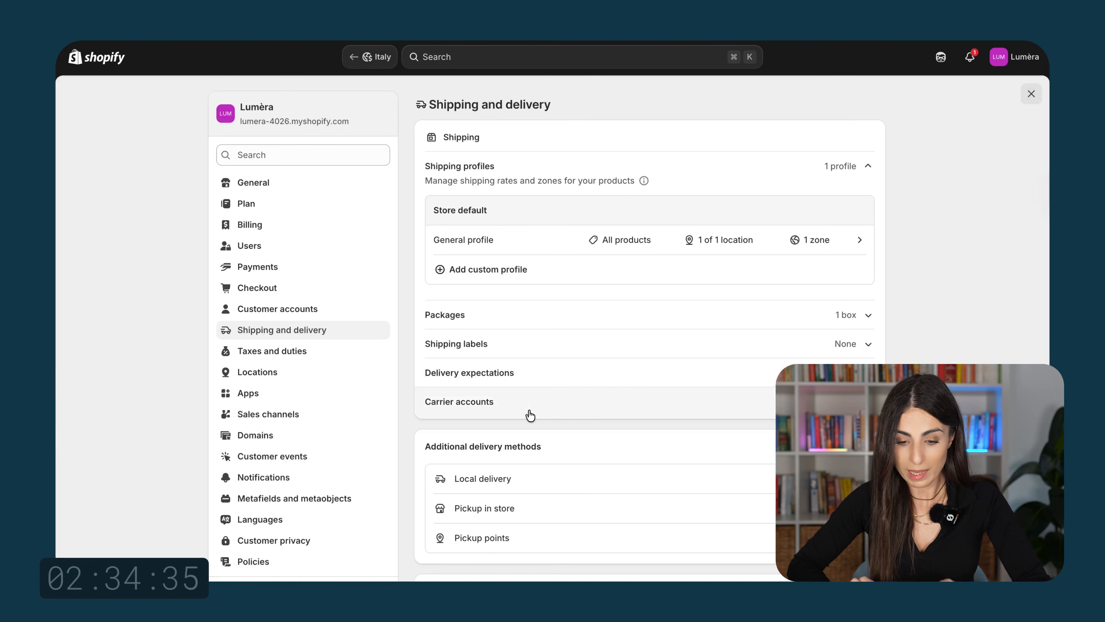
{"action": "left_click", "coordinate": [541, 244]}
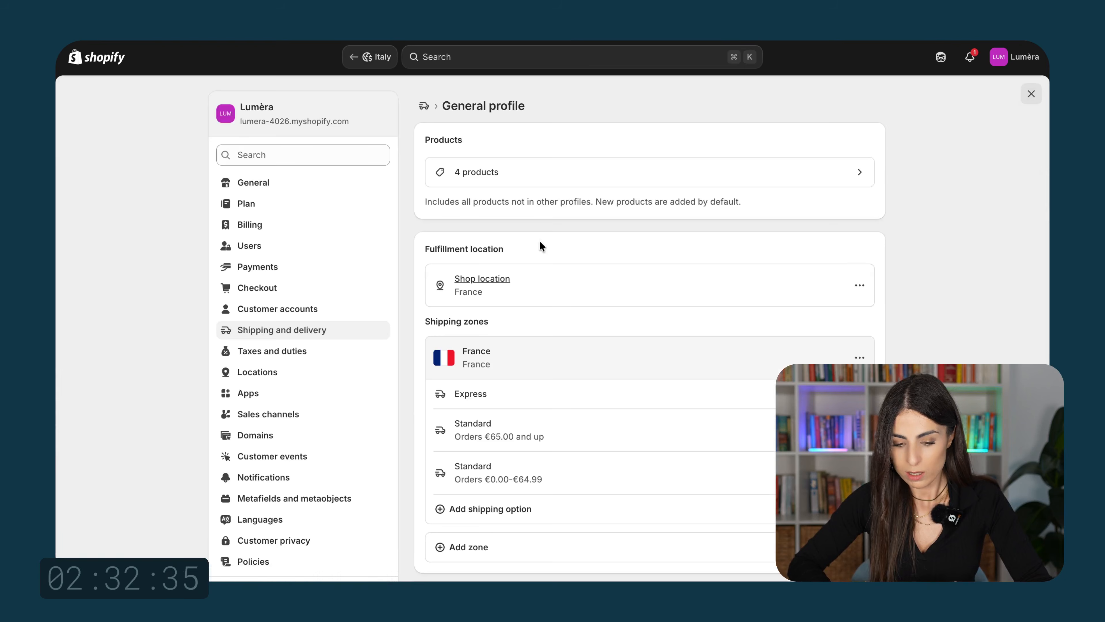
{"action": "scroll", "coordinate": [530, 409], "scroll_direction": "down", "scroll_amount": 3}
{"action": "left_click", "coordinate": [480, 481]}
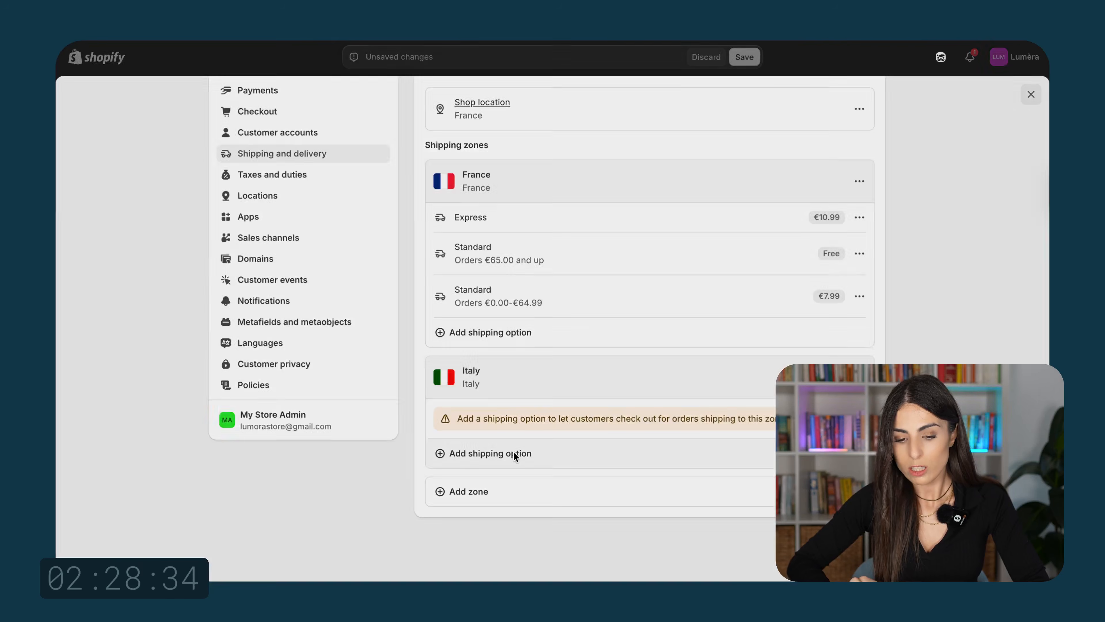
Step: Add a flat-rate shipping option named Standard to the Italy zone, priced €10 with a 3 to 5 business days transit time
{"action": "left_click", "coordinate": [511, 454]}
{"action": "left_click", "coordinate": [358, 144]}
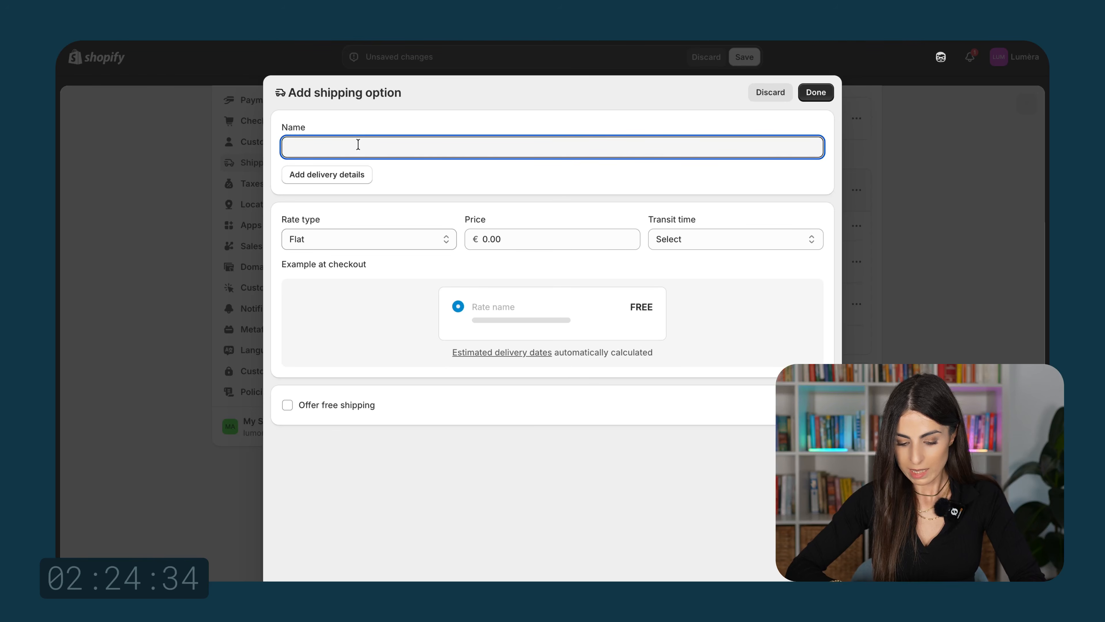
{"action": "type", "text": "Standa"}
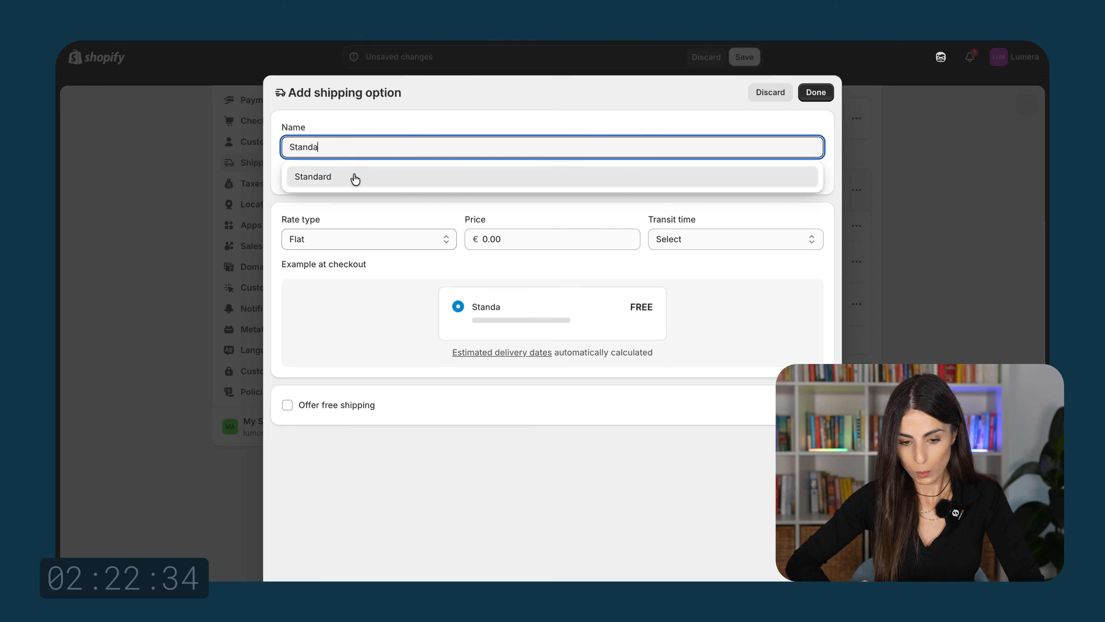
{"action": "left_click", "coordinate": [355, 178]}
{"action": "left_click", "coordinate": [507, 237]}
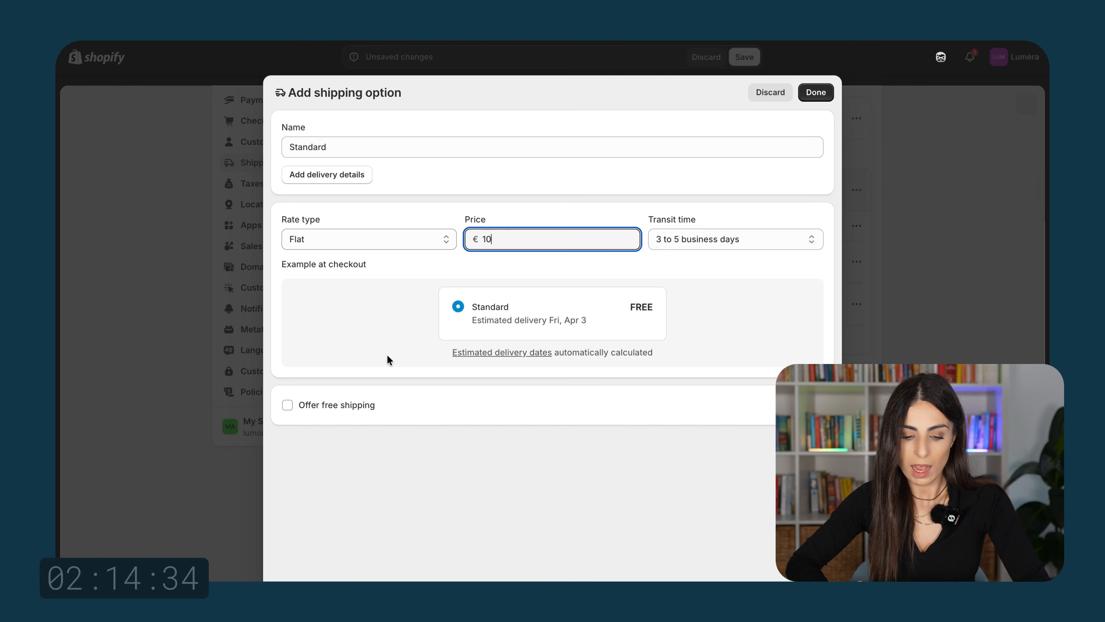
Step: Offer free shipping on the Standard option with a minimum order amount of €50 and save the shipping profile
{"action": "left_click", "coordinate": [357, 405]}
{"action": "left_click", "coordinate": [374, 453]}
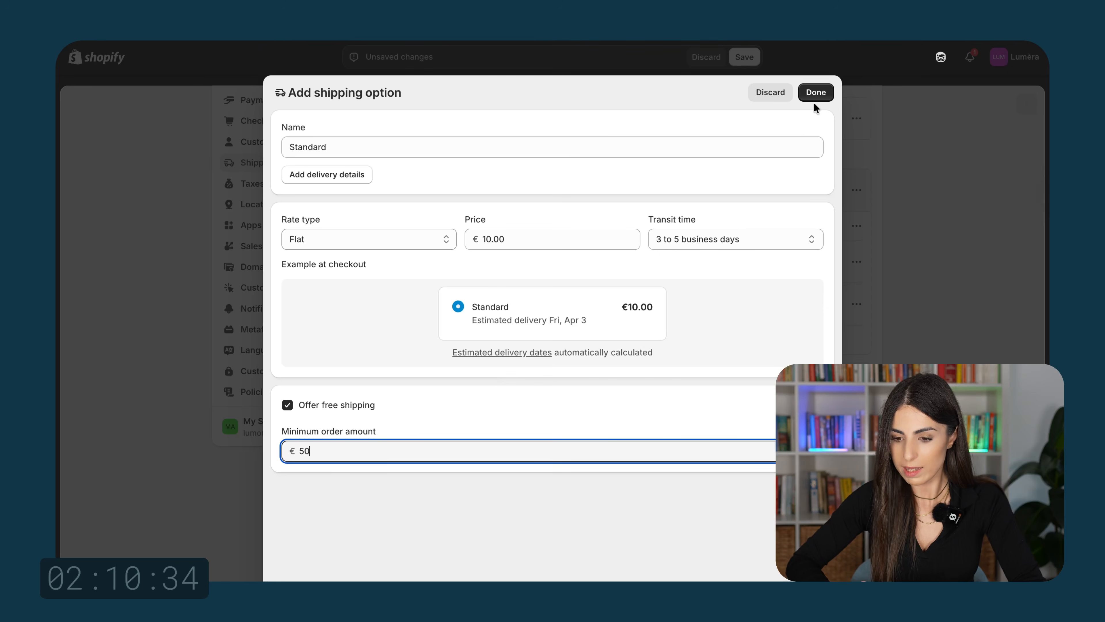
{"action": "type", "text": "50"}
{"action": "left_click", "coordinate": [817, 92]}
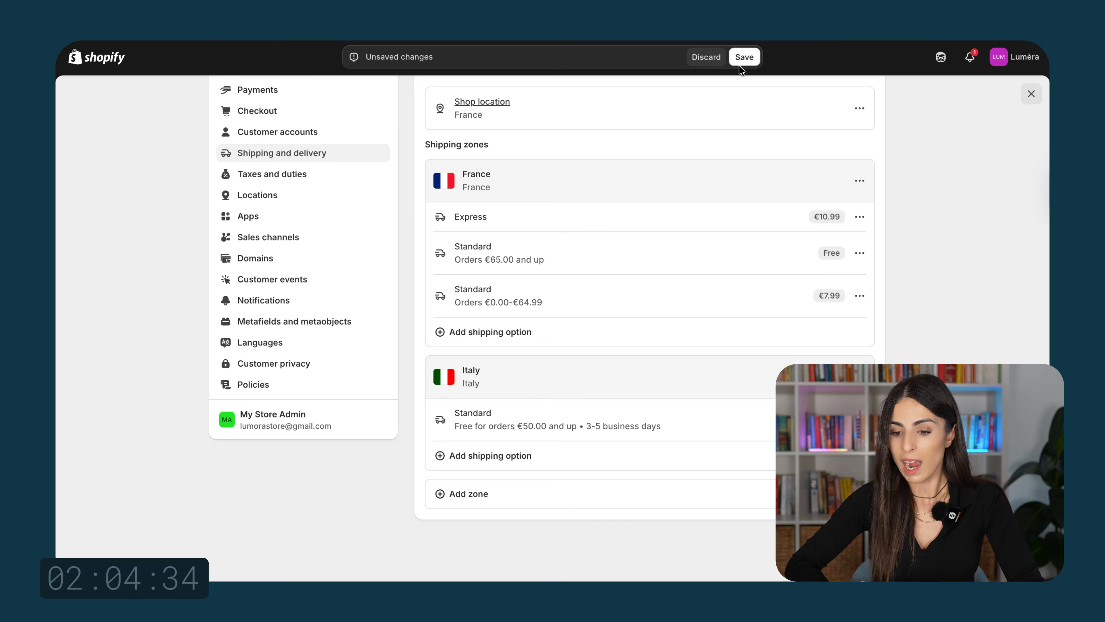
{"action": "left_click", "coordinate": [743, 57]}
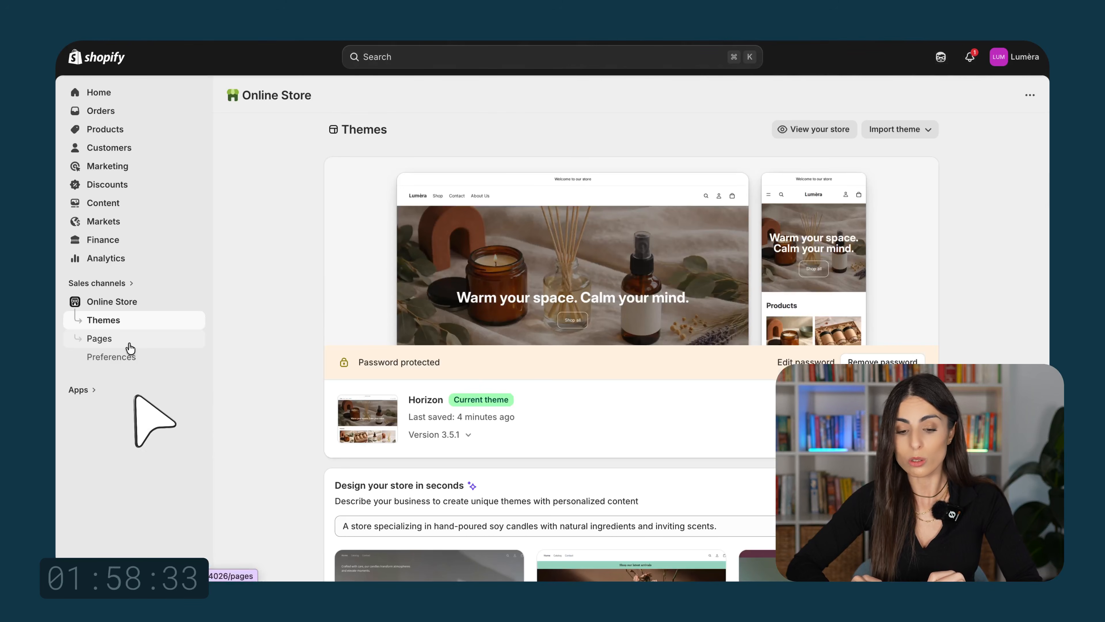
Step: In the online store's preferences, turn off password protection and save the change
{"action": "left_click", "coordinate": [113, 357]}
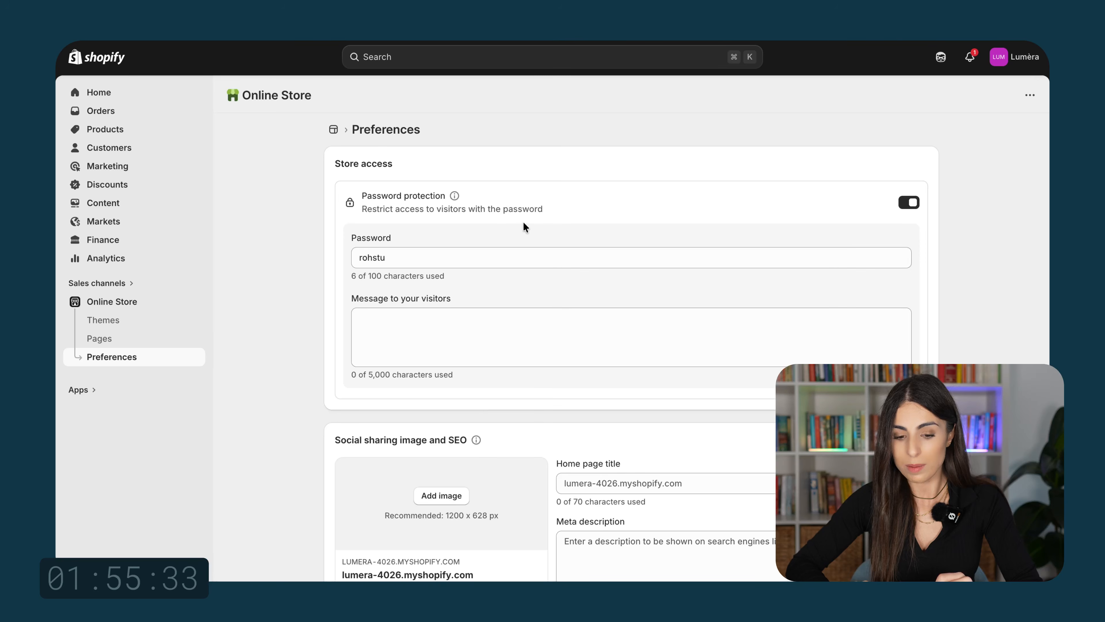
{"action": "left_click", "coordinate": [909, 203]}
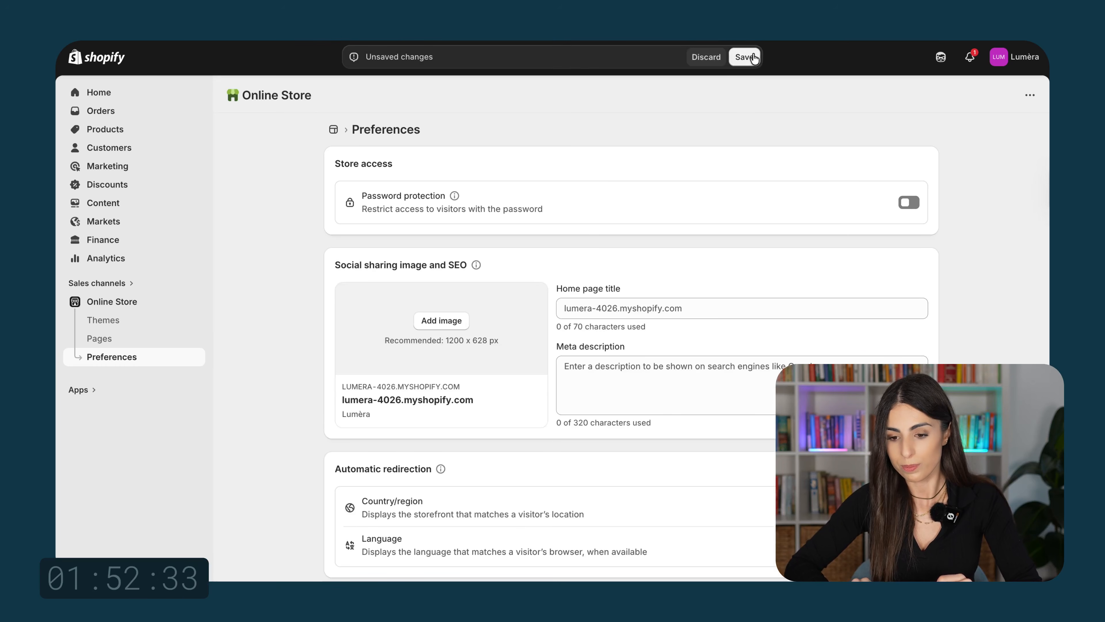
{"action": "left_click", "coordinate": [745, 57]}
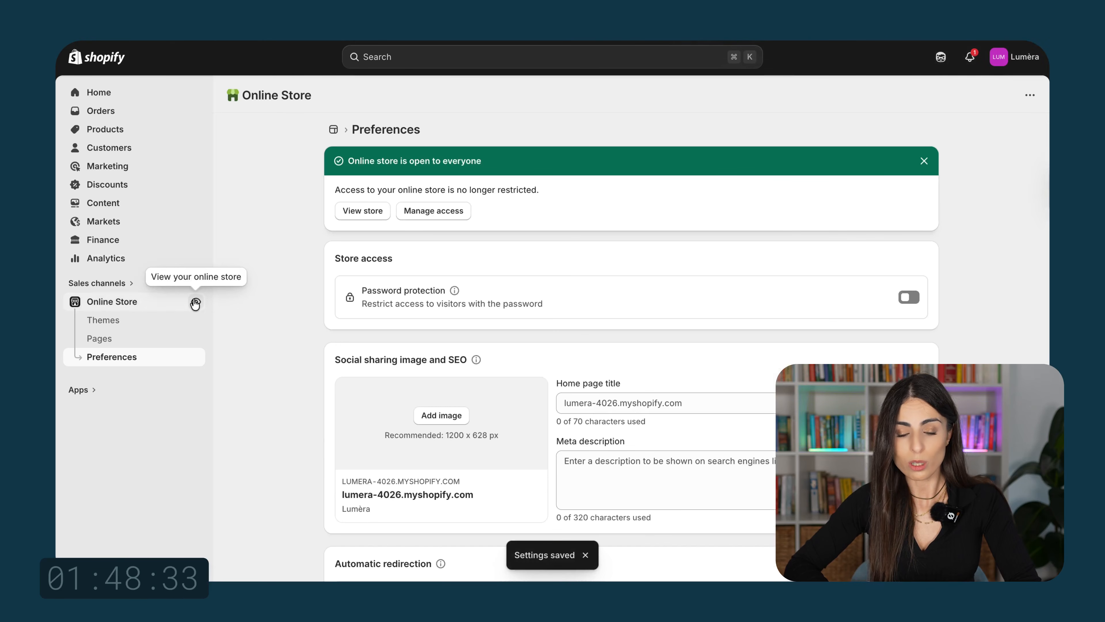
Step: View the live store, accept its cookies and look through the Amber & Vanilla Soy Candle product page
{"action": "left_click", "coordinate": [194, 300]}
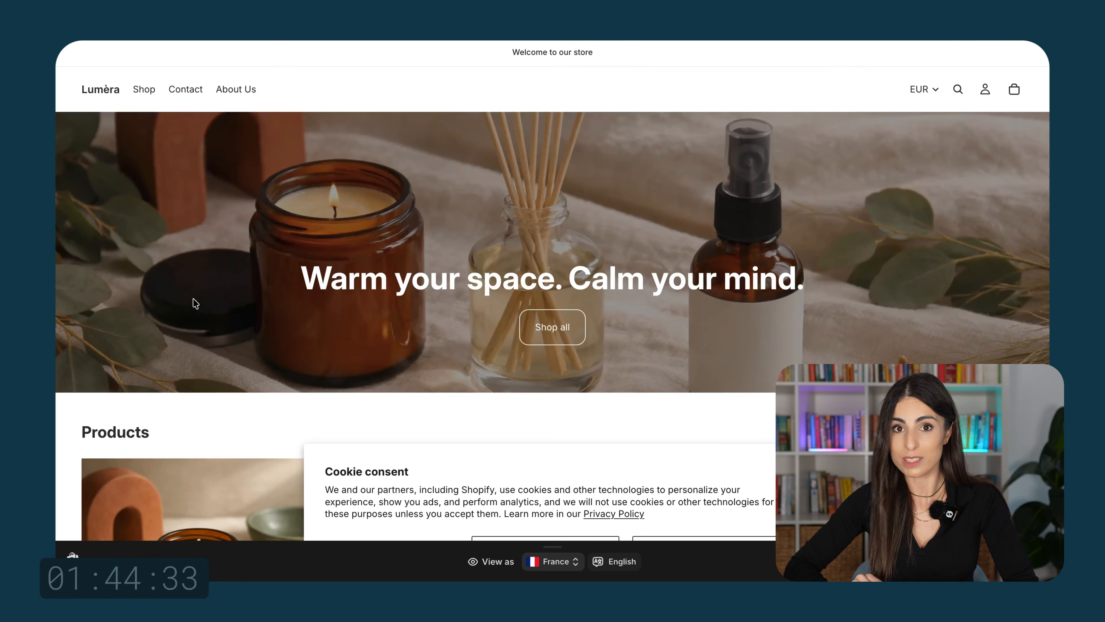
{"action": "left_click", "coordinate": [143, 90]}
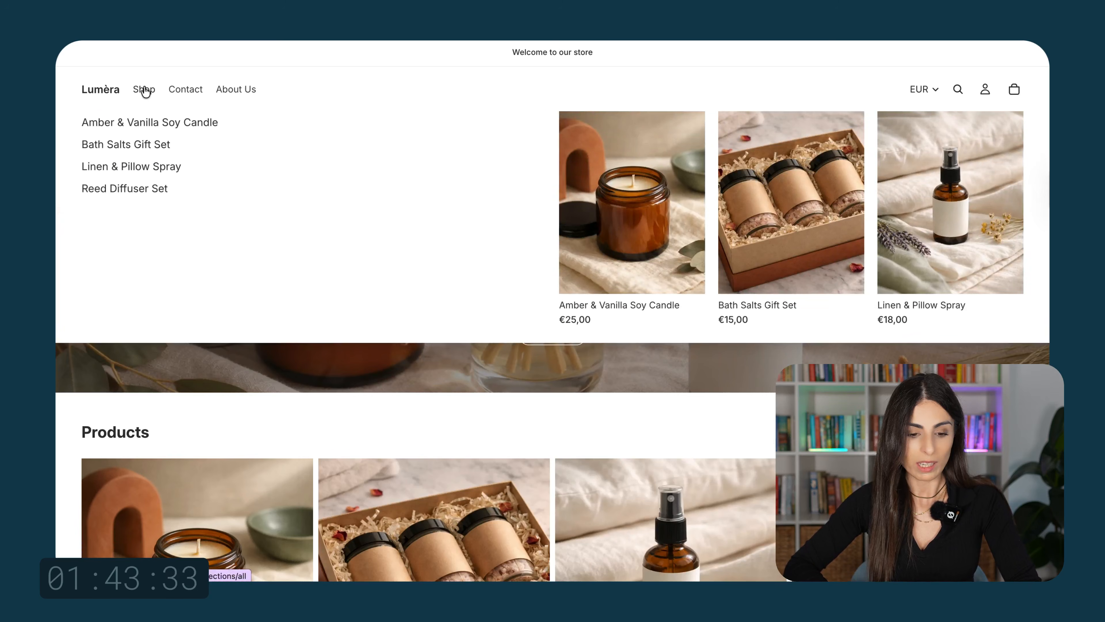
{"action": "left_click", "coordinate": [142, 123]}
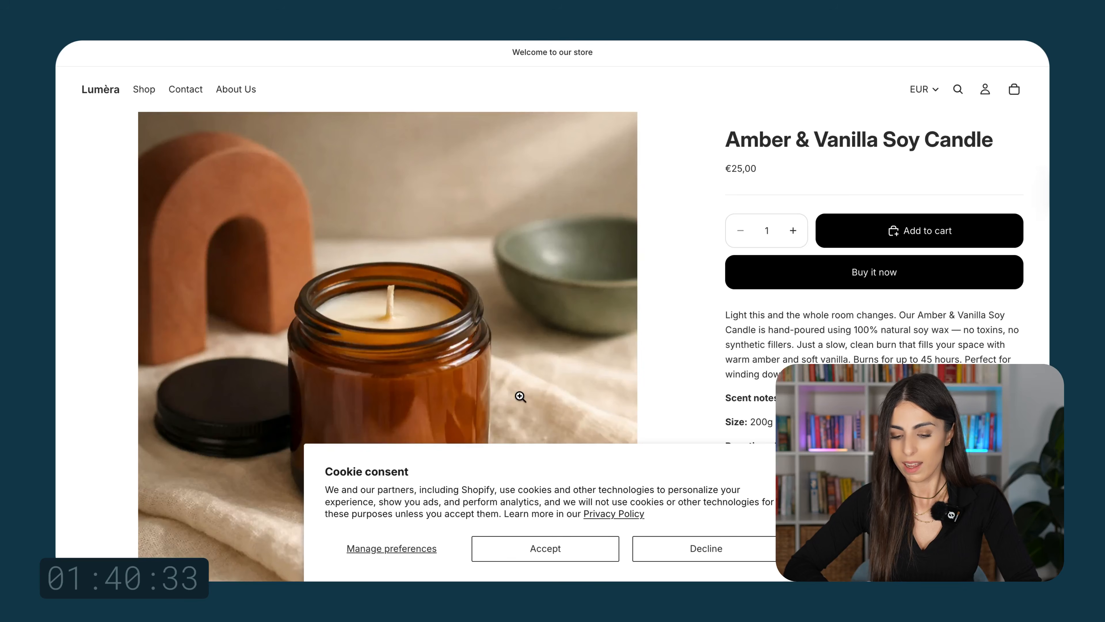
{"action": "left_click", "coordinate": [558, 553]}
{"action": "scroll", "coordinate": [558, 436], "scroll_direction": "down", "scroll_amount": 10}
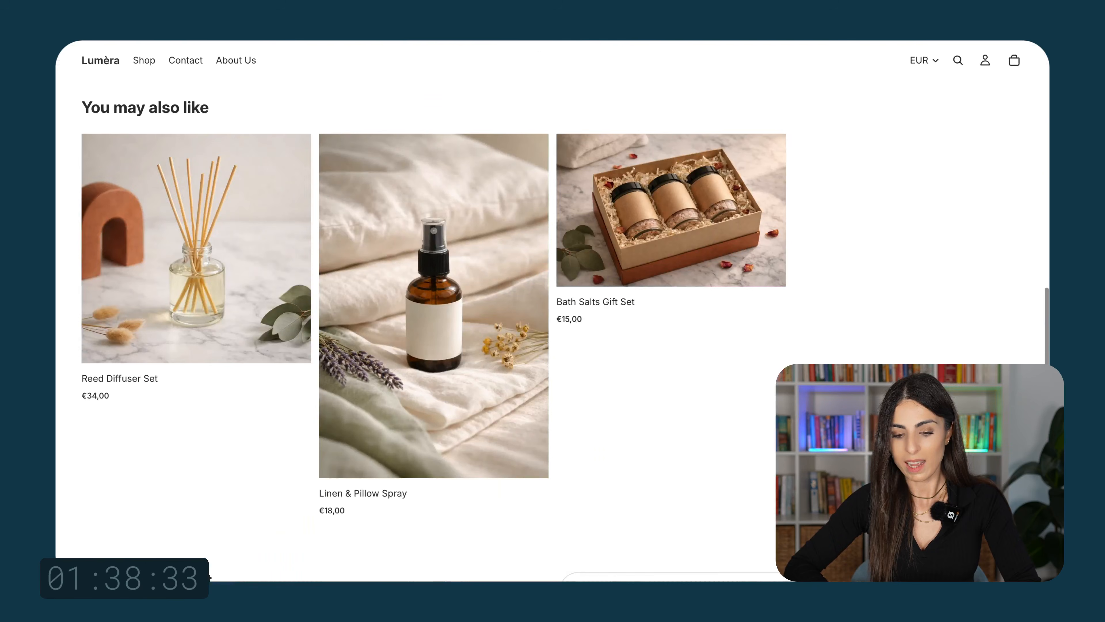
{"action": "scroll", "coordinate": [557, 436], "scroll_direction": "up", "scroll_amount": 10}
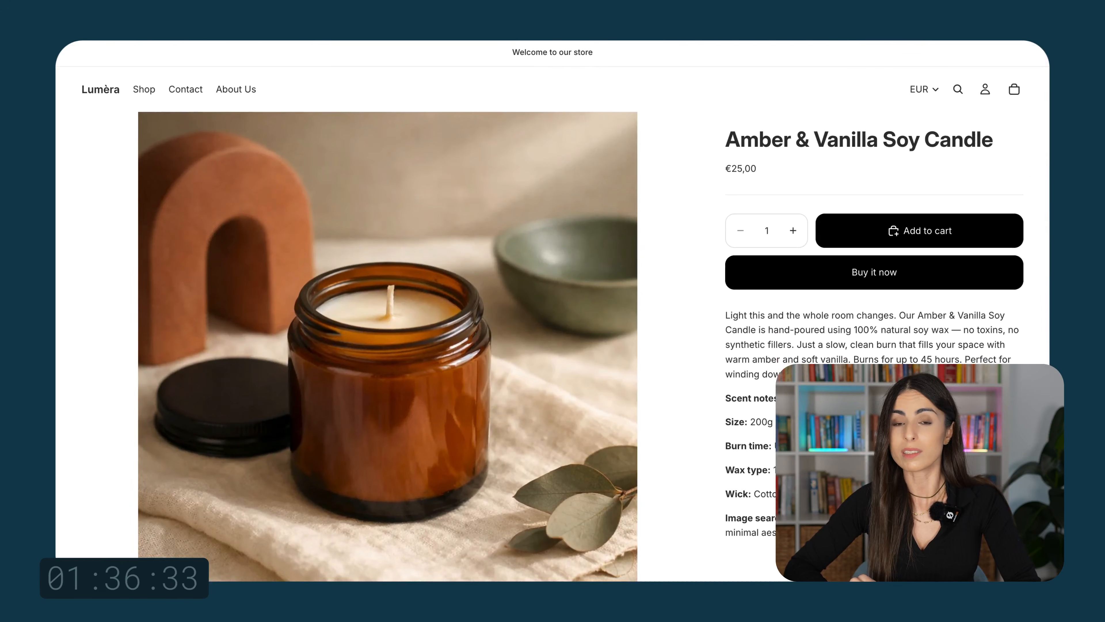